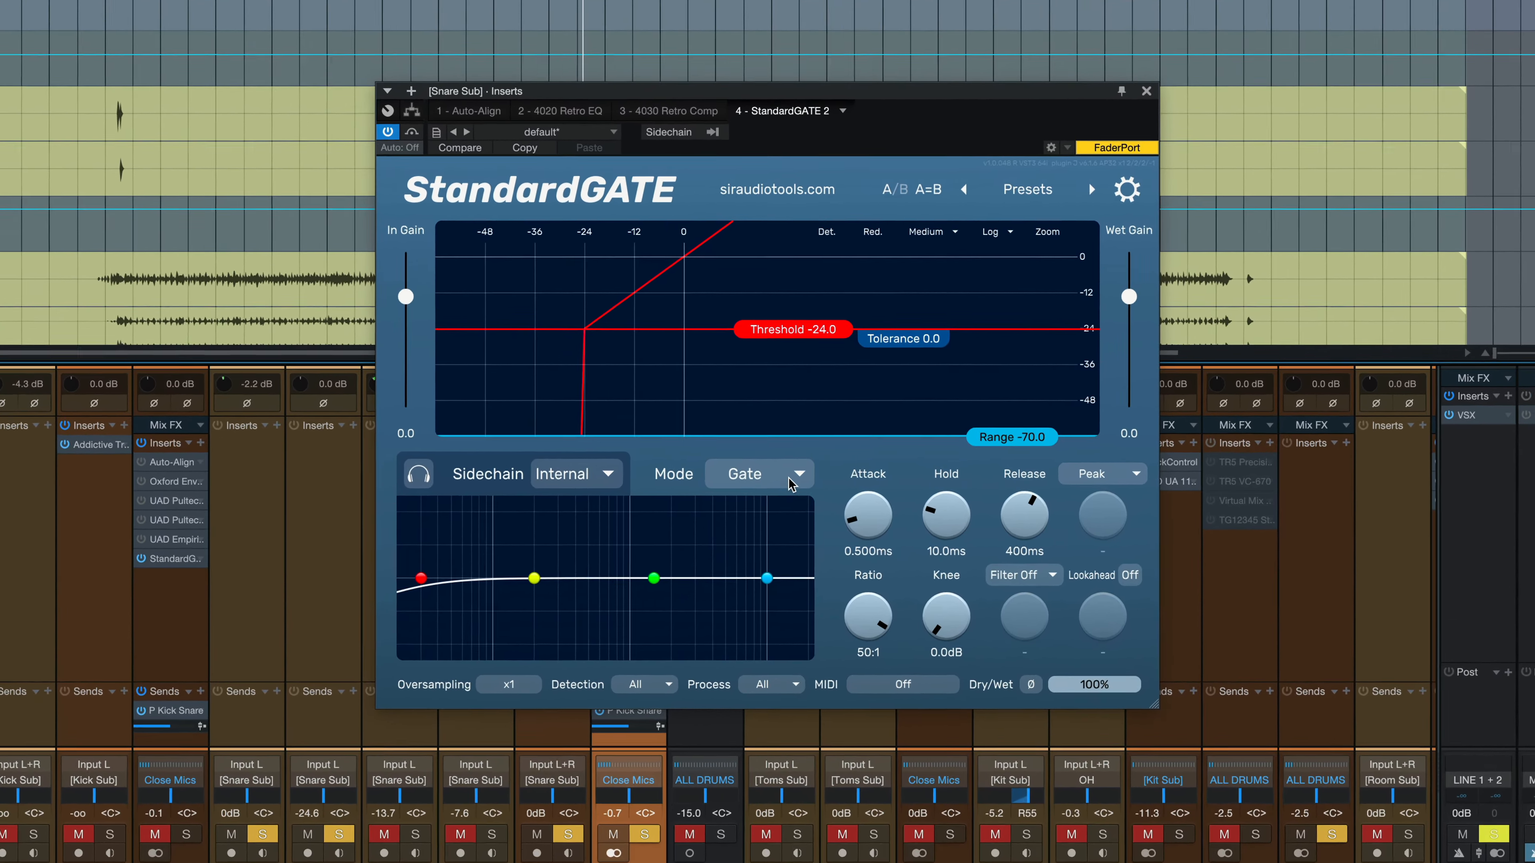
Keep the gate mode on Gate (threshold -24.0, range -70.0) and start snare sub playback.
{"action": "left_click", "coordinate": [792, 484]}
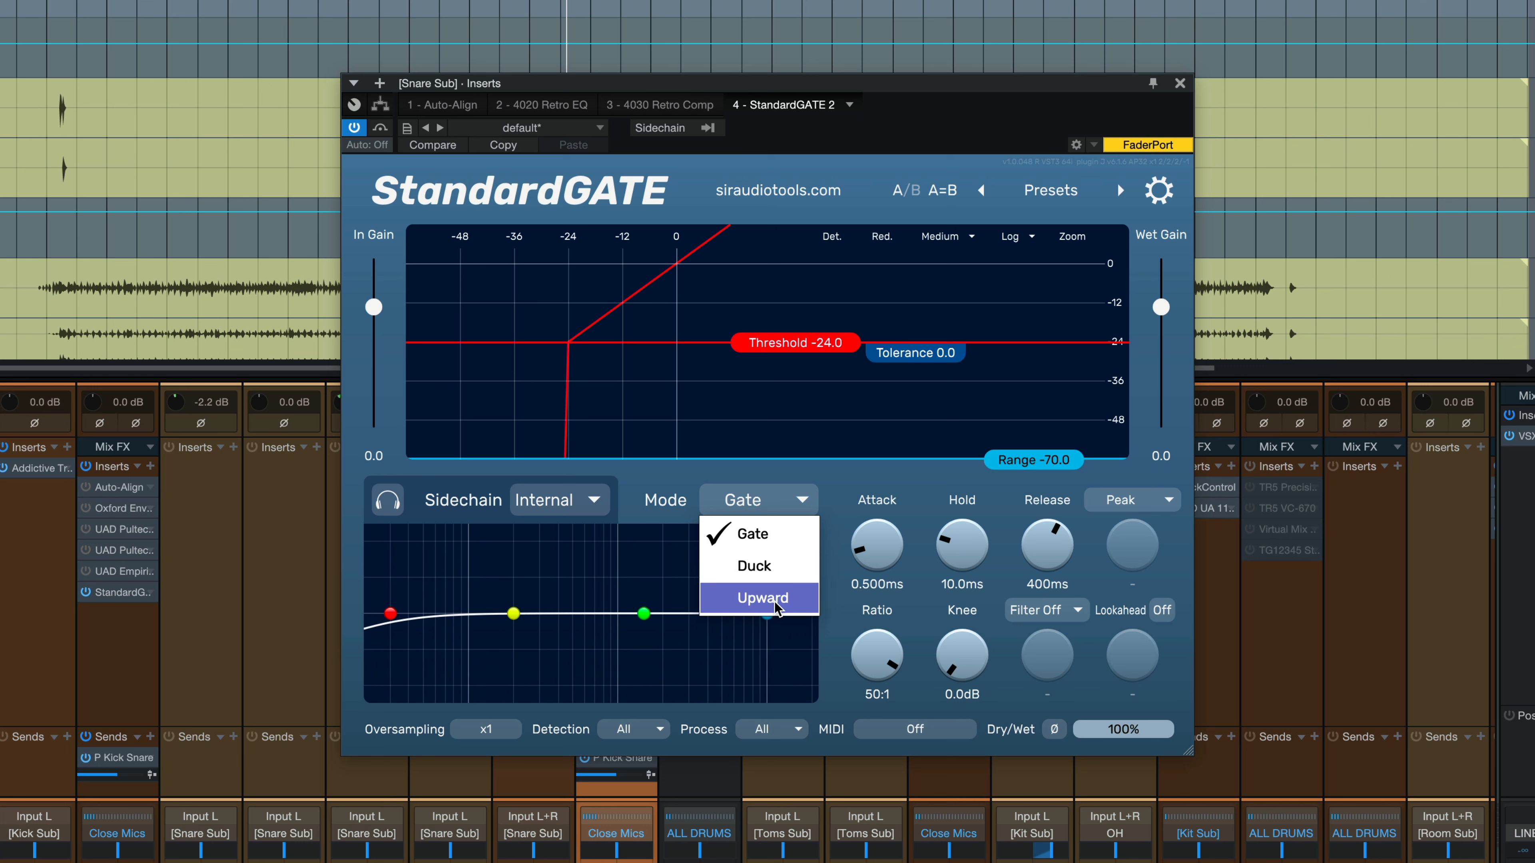
{"action": "left_click", "coordinate": [936, 417]}
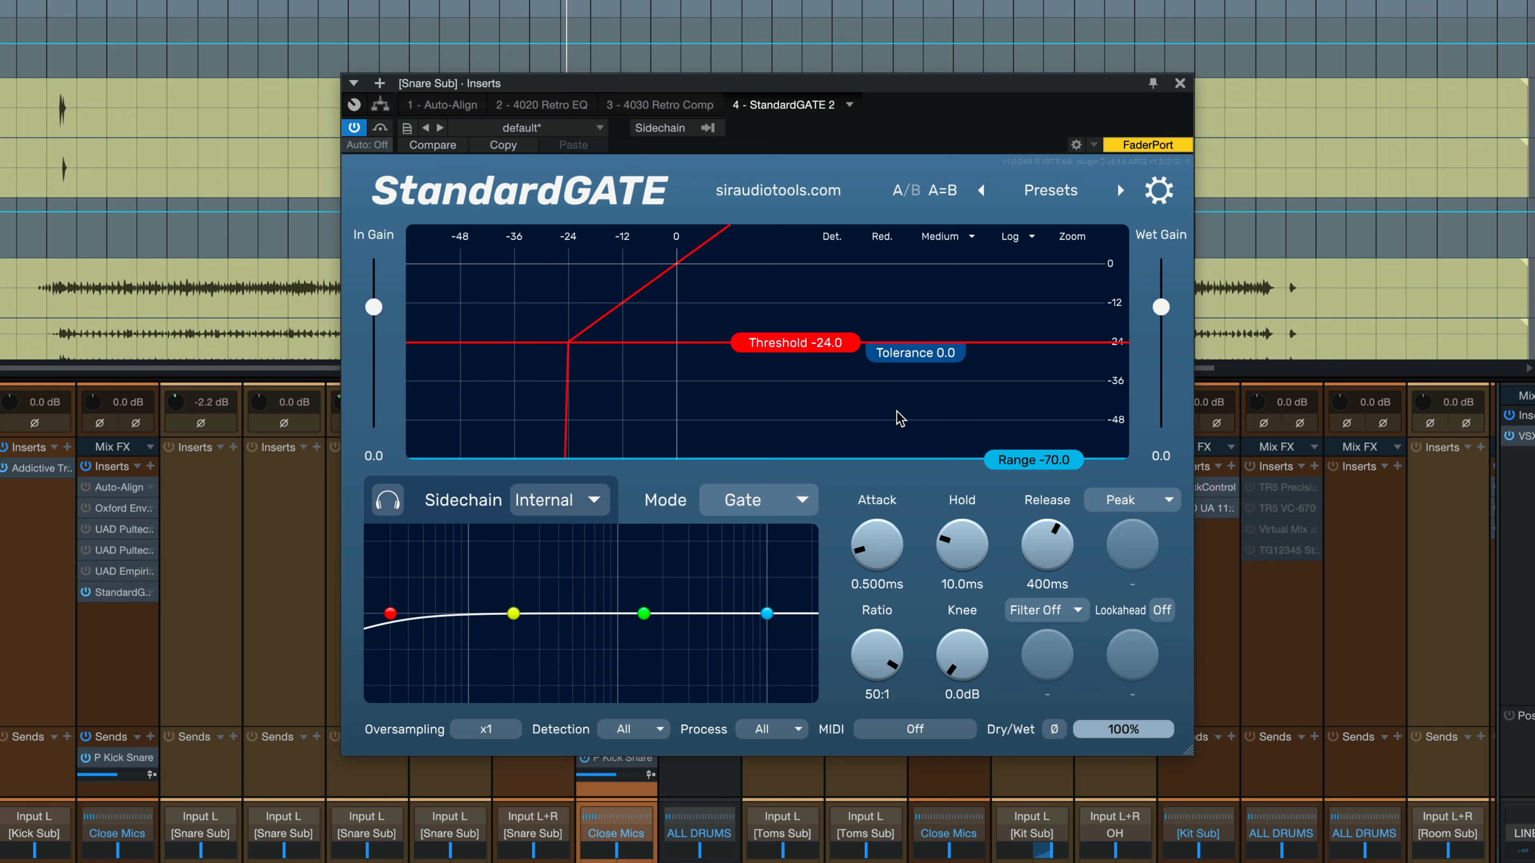
{"action": "key", "text": "space"}
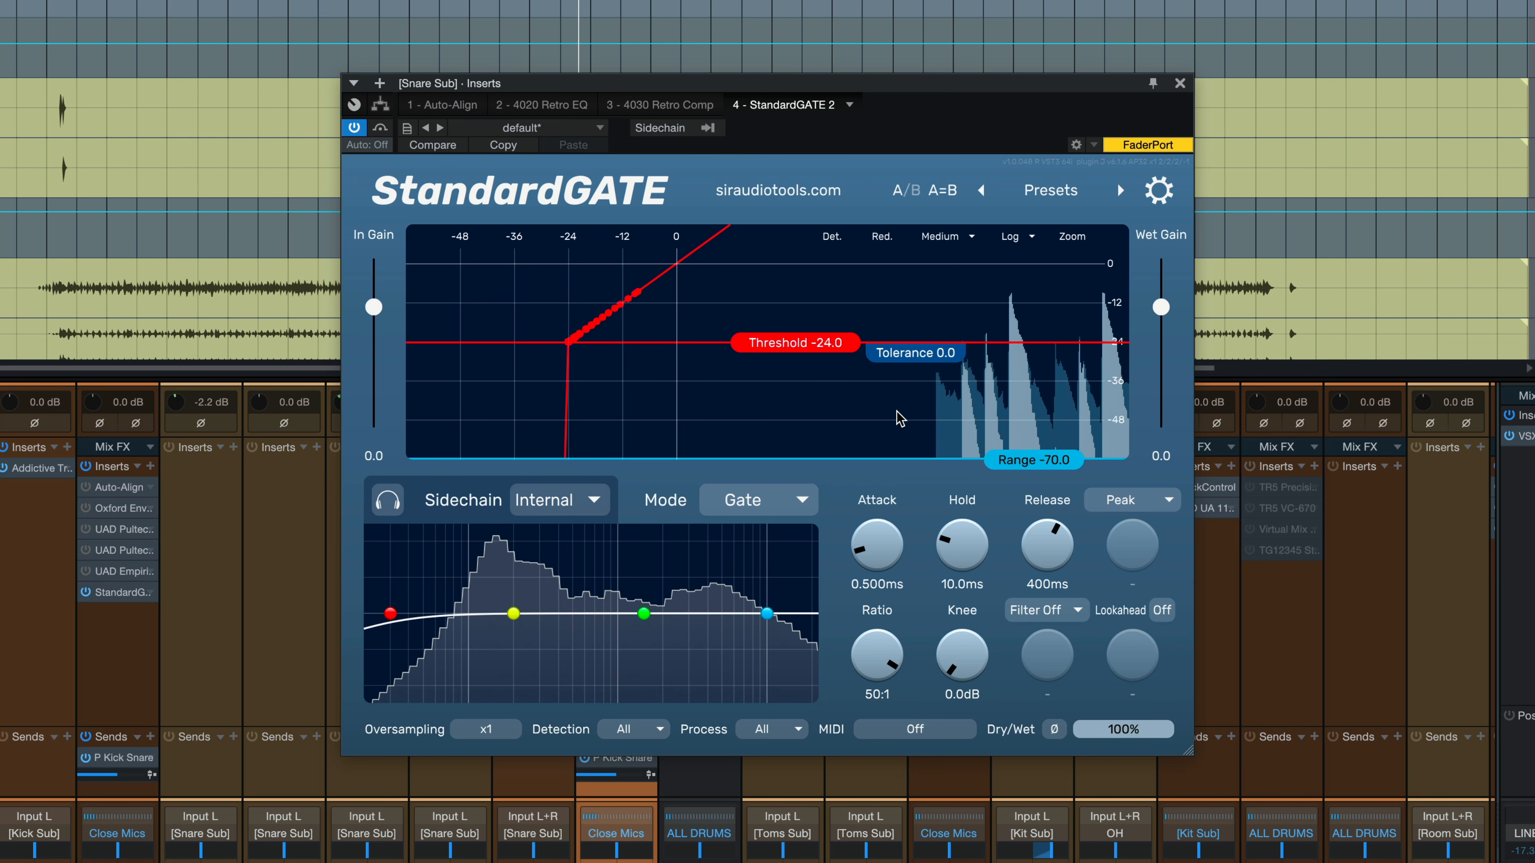
Sweep the threshold down and back to -24.3, briefly showing the detection curve, then stop playback.
{"action": "left_click_drag", "start_coordinate": [816, 344], "coordinate": [819, 412]}
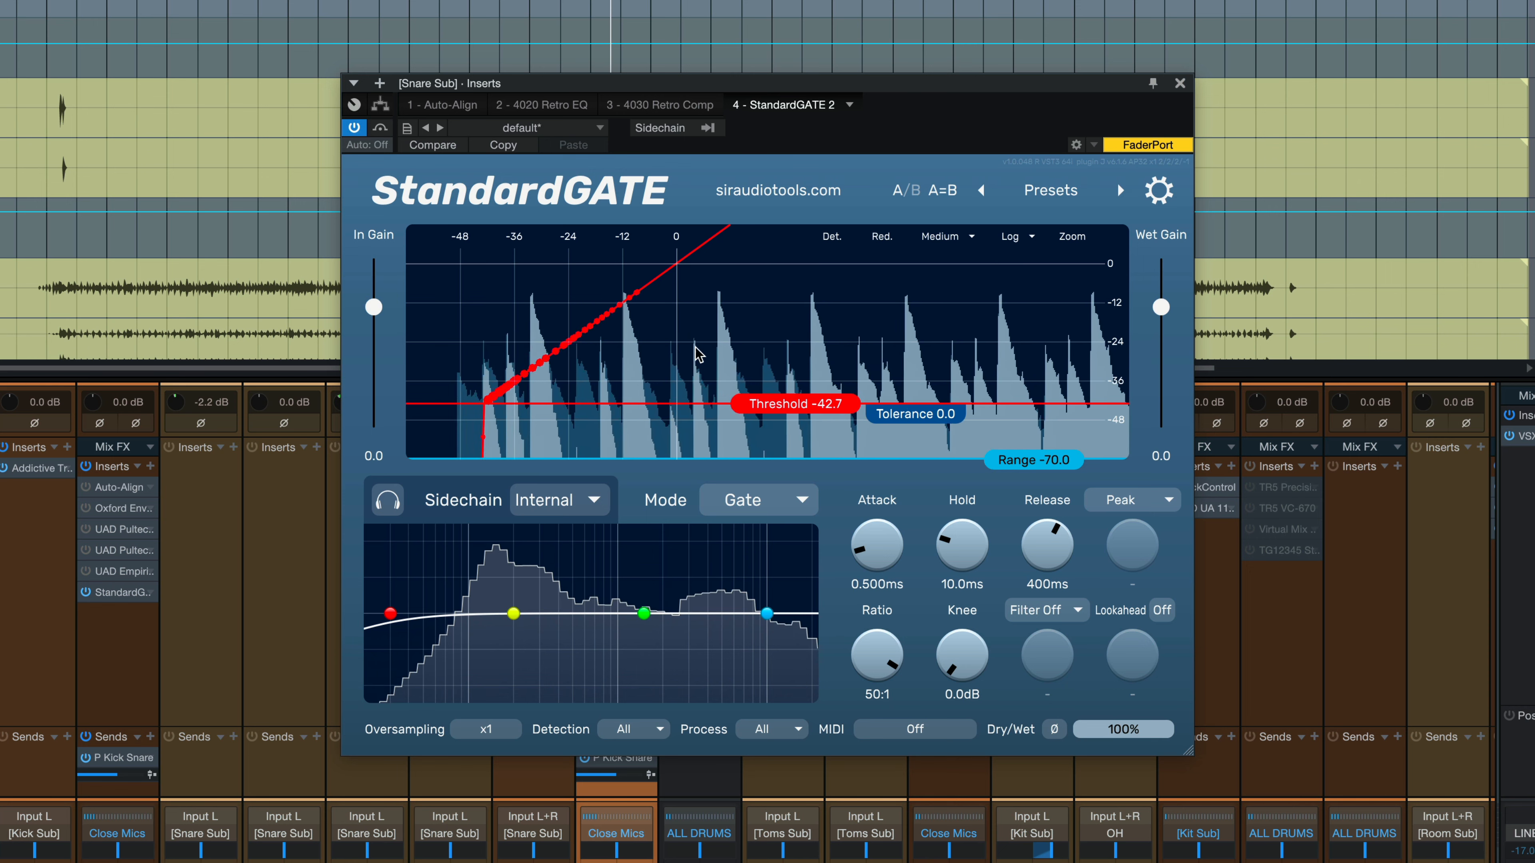
{"action": "left_click_drag", "start_coordinate": [798, 403], "coordinate": [804, 347]}
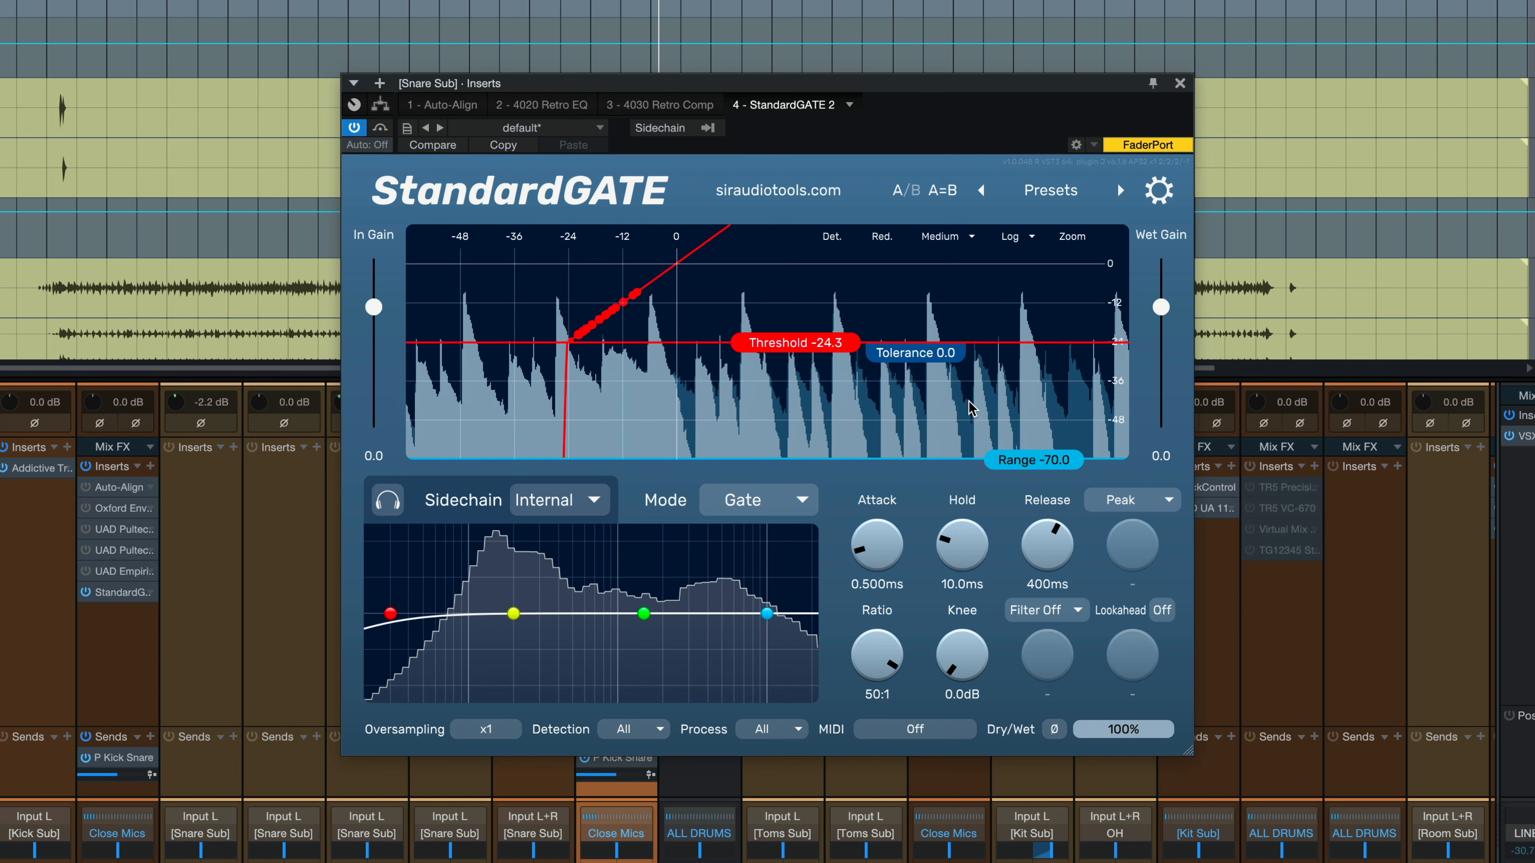
{"action": "left_click", "coordinate": [832, 237]}
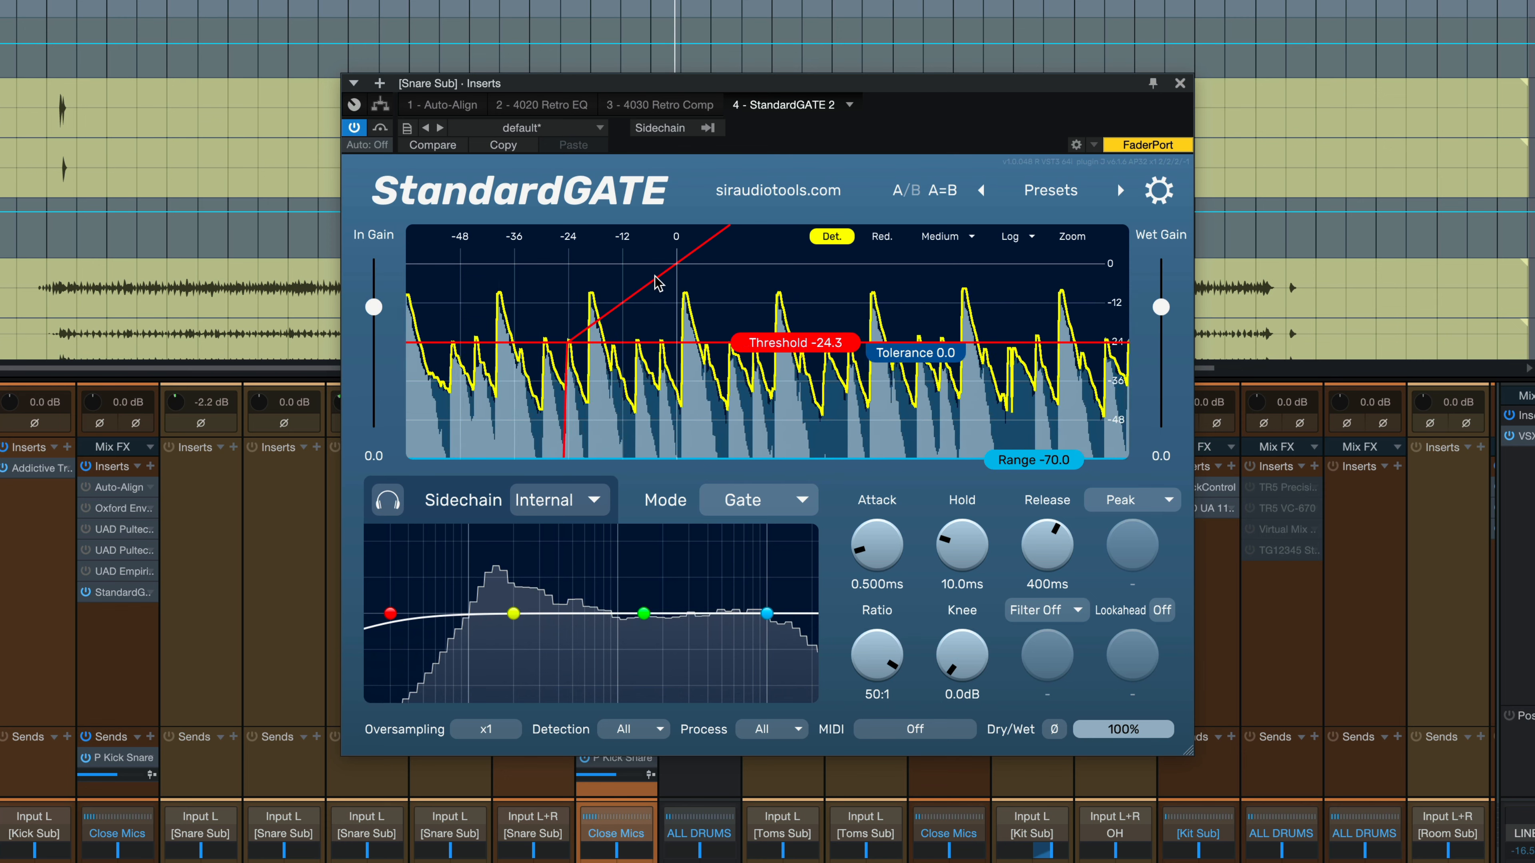
{"action": "left_click", "coordinate": [831, 238]}
{"action": "key", "text": "space"}
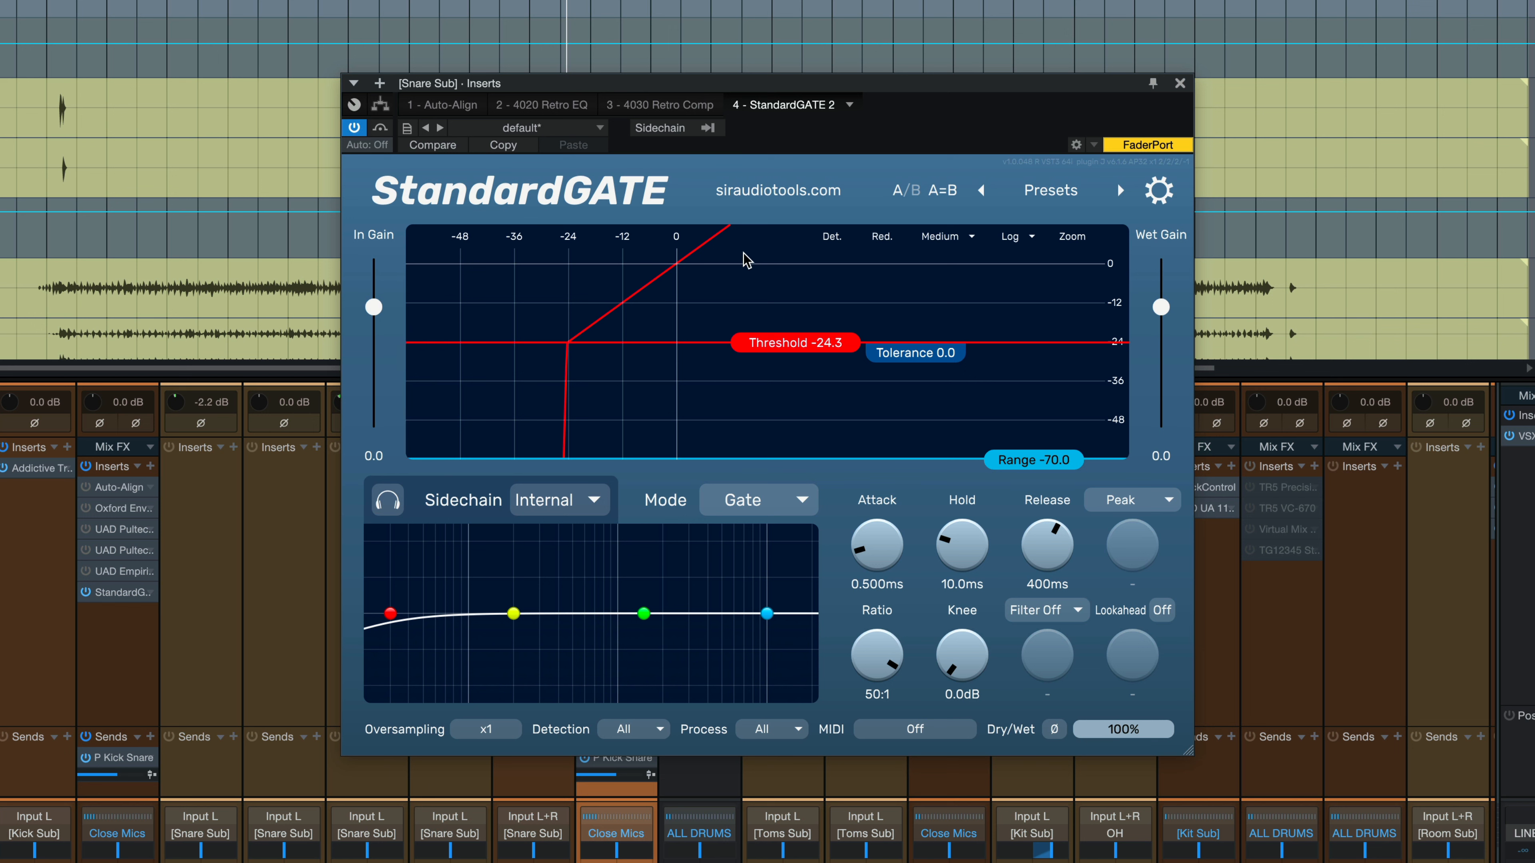
{"action": "left_click", "coordinate": [785, 500]}
{"action": "left_click", "coordinate": [784, 571]}
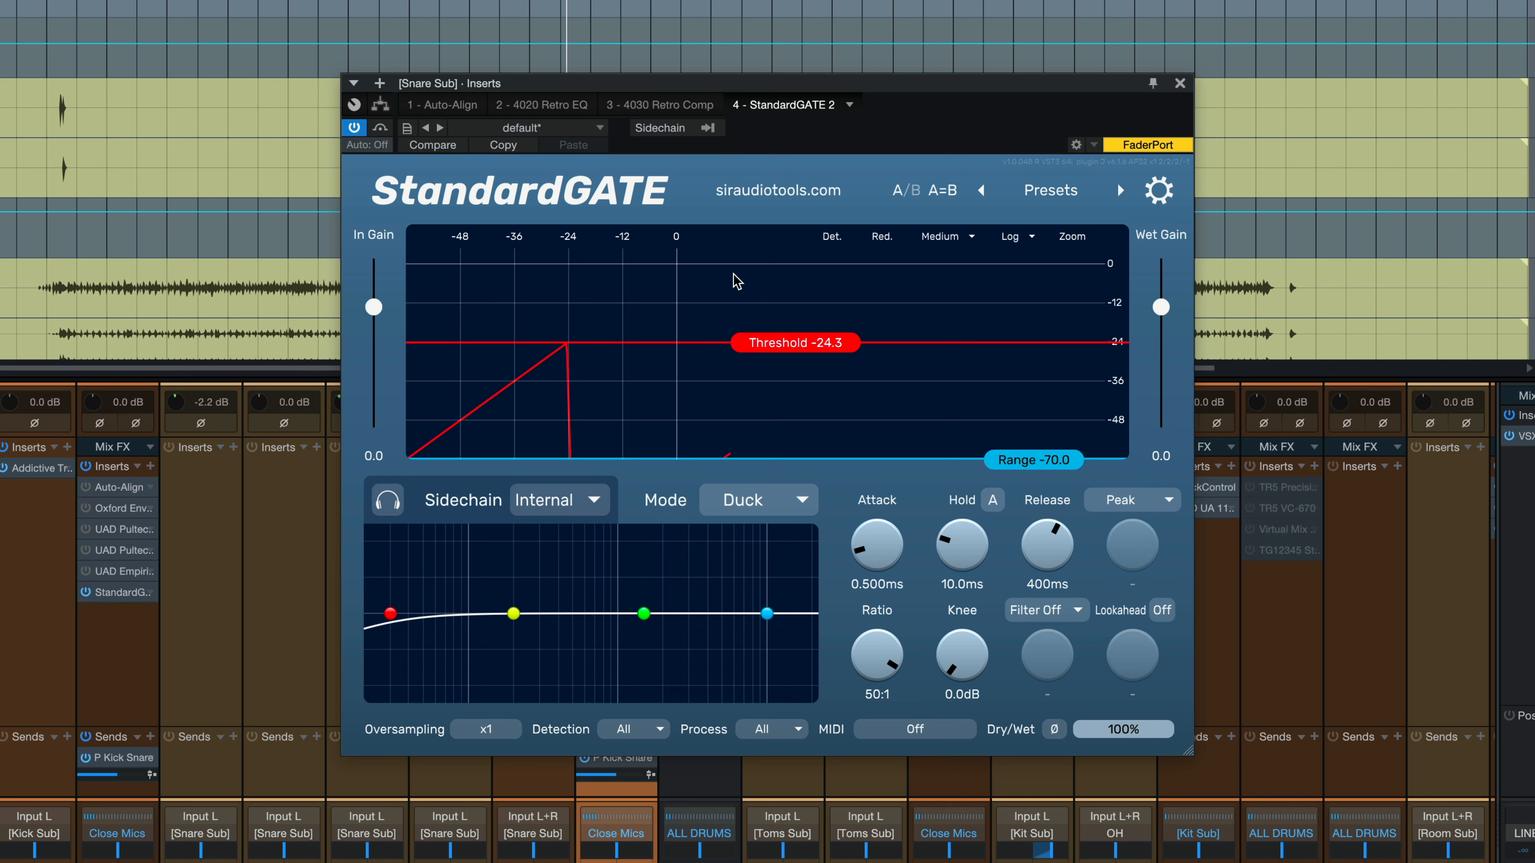
{"action": "left_click", "coordinate": [749, 509]}
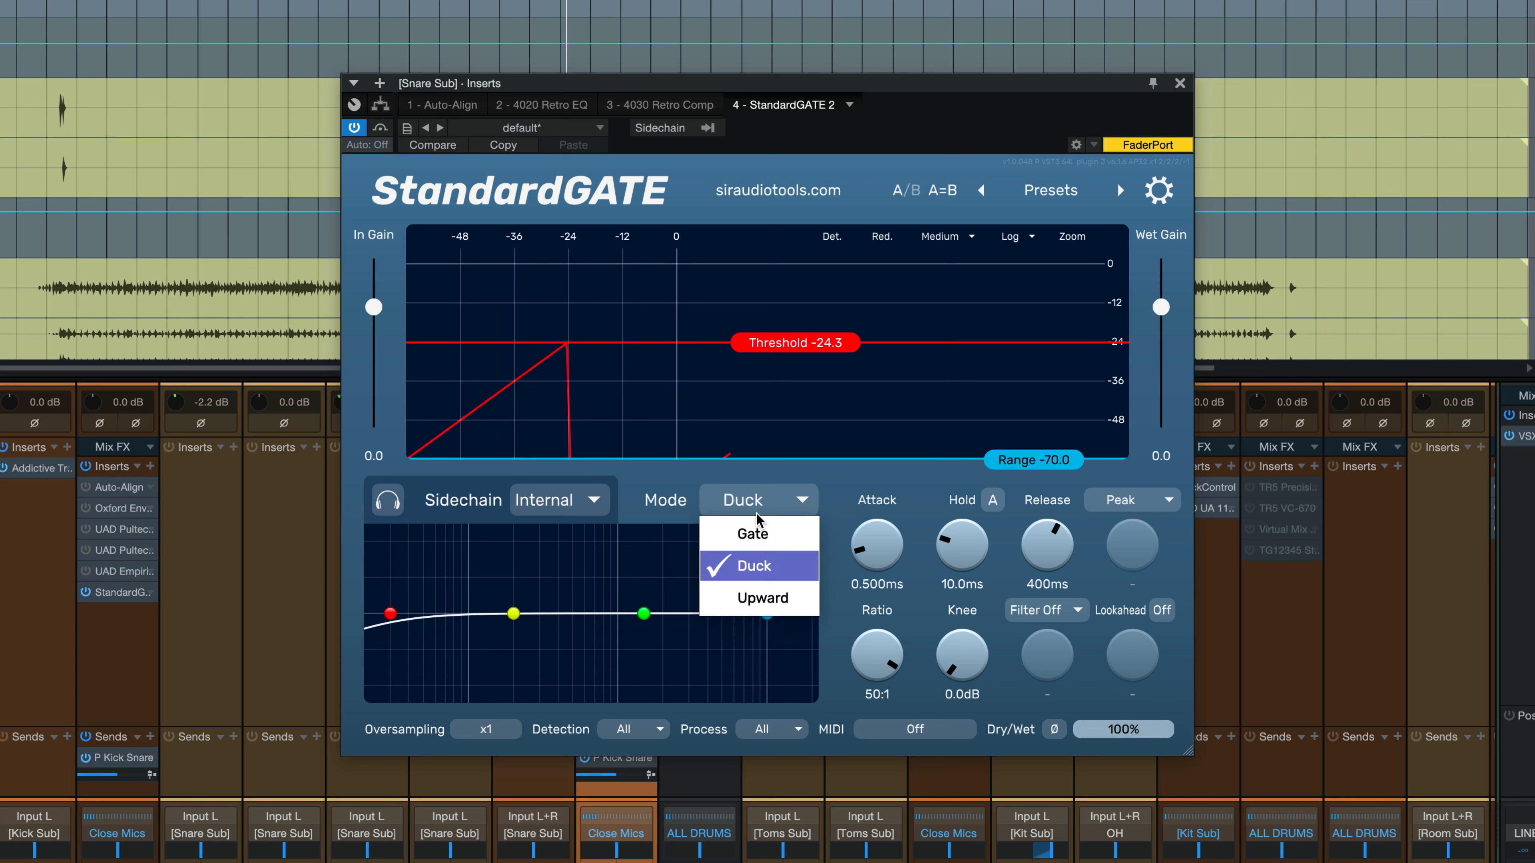
{"action": "left_click", "coordinate": [755, 595]}
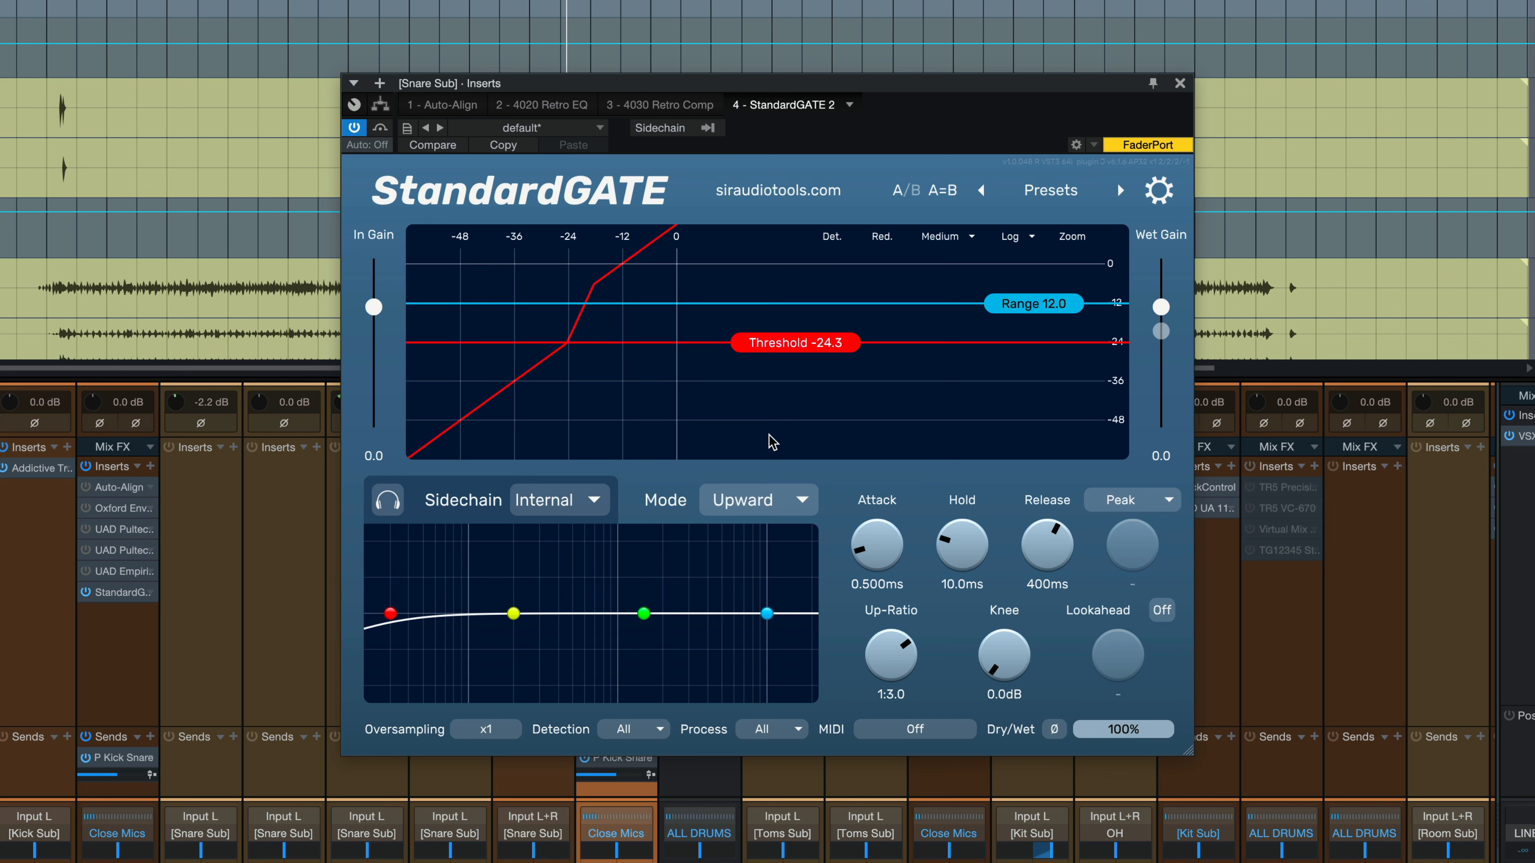
{"action": "left_click", "coordinate": [802, 501]}
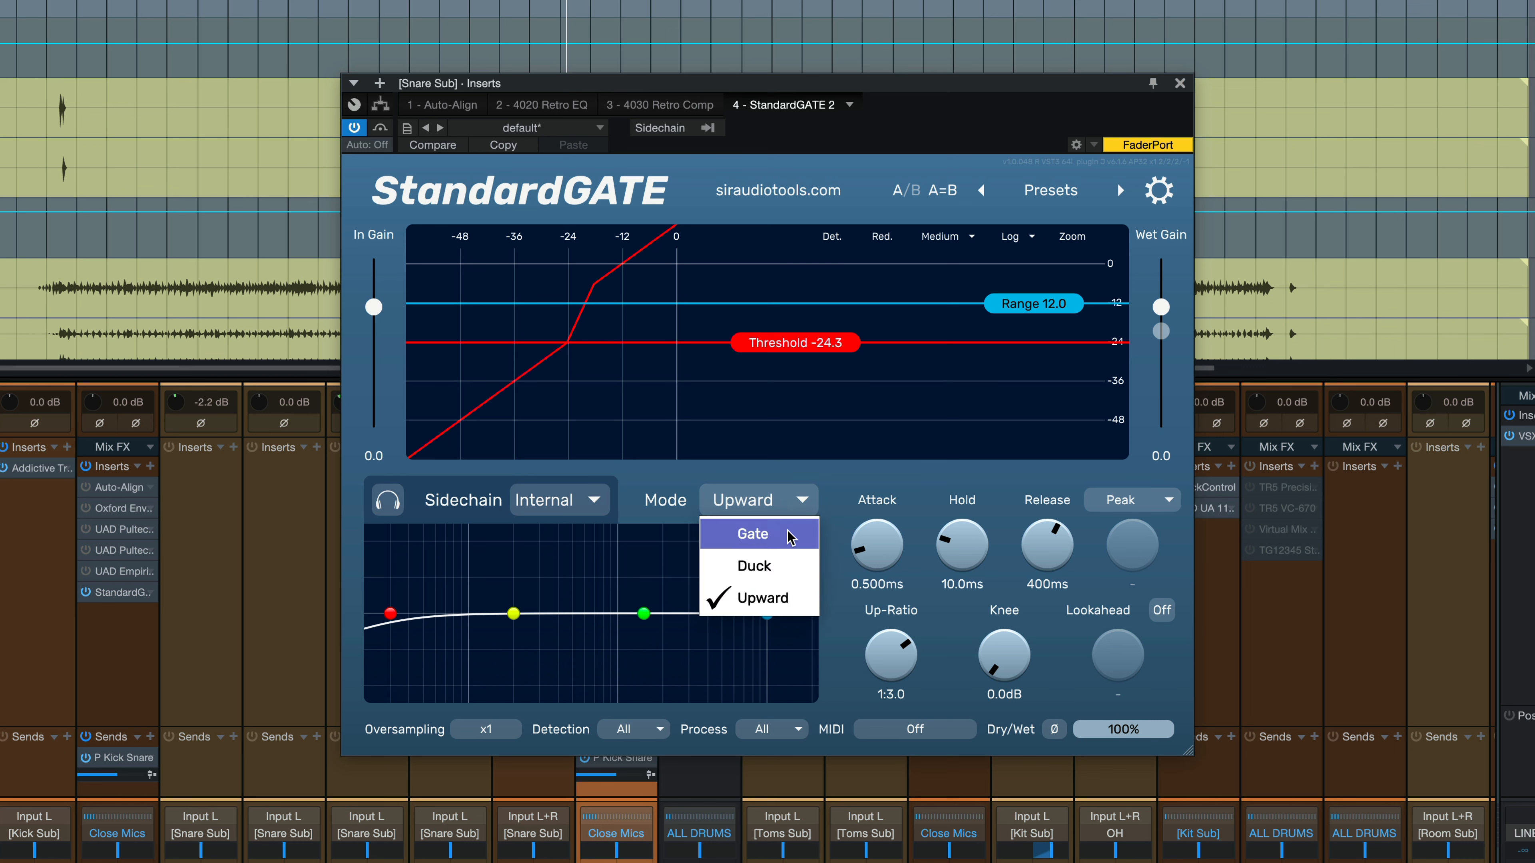
{"action": "left_click", "coordinate": [786, 534]}
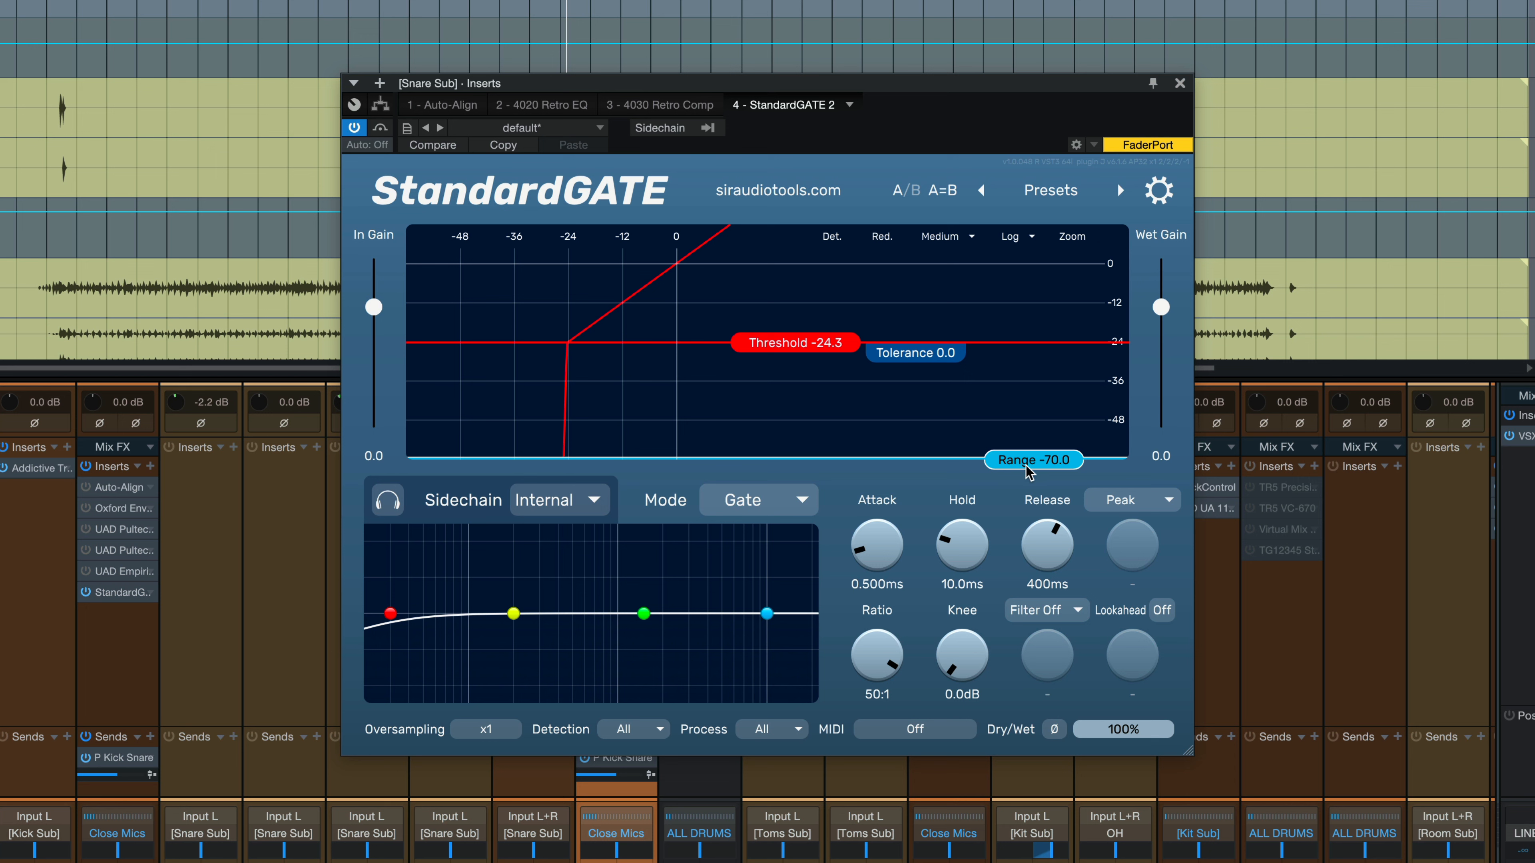
{"action": "mouse_move", "coordinate": [1029, 471]}
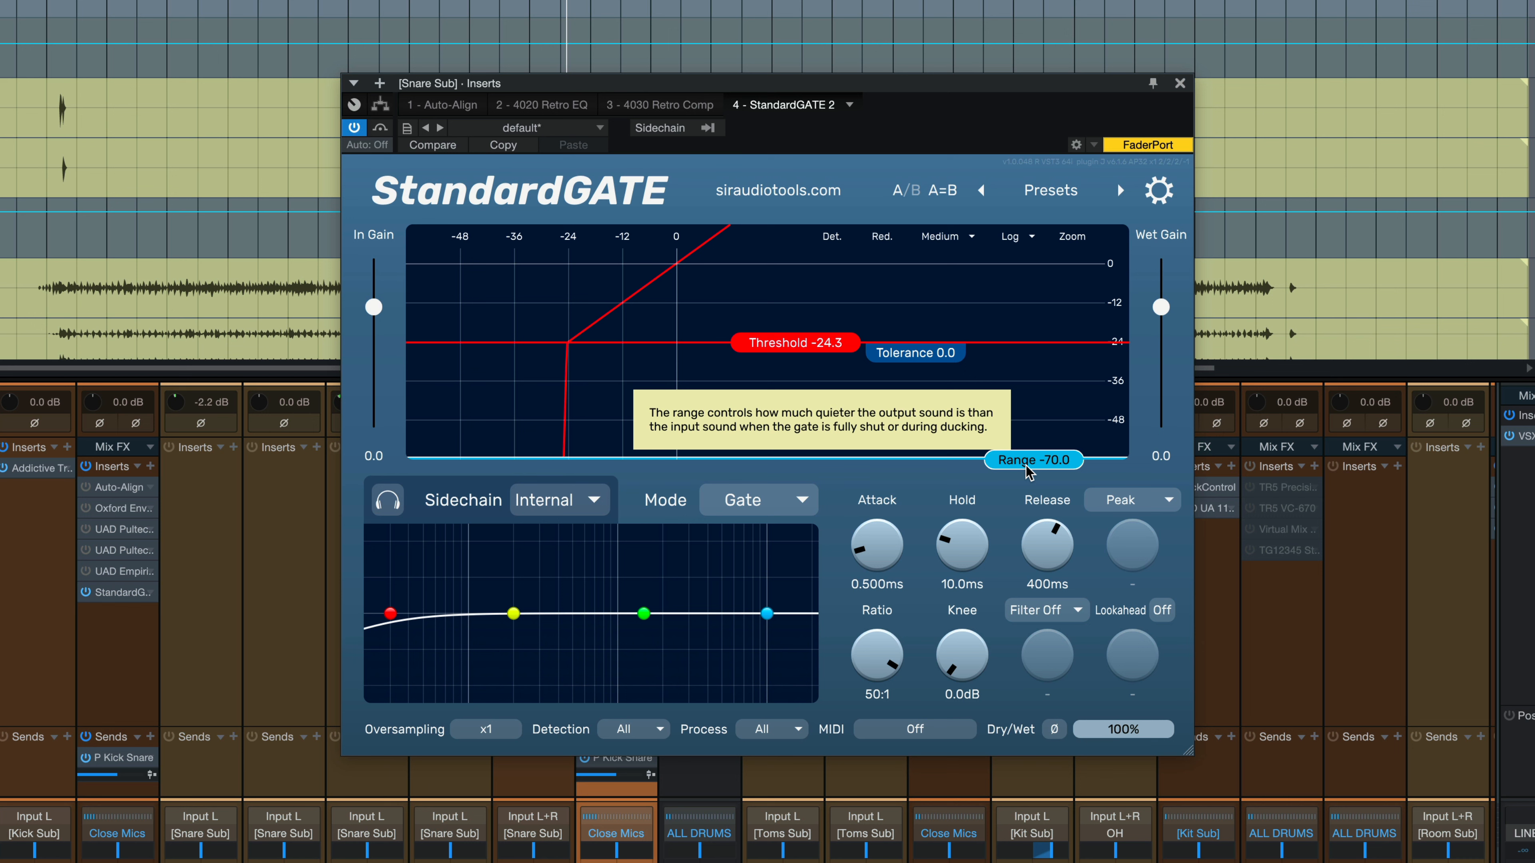
{"action": "left_click", "coordinate": [756, 499]}
{"action": "left_click", "coordinate": [753, 599]}
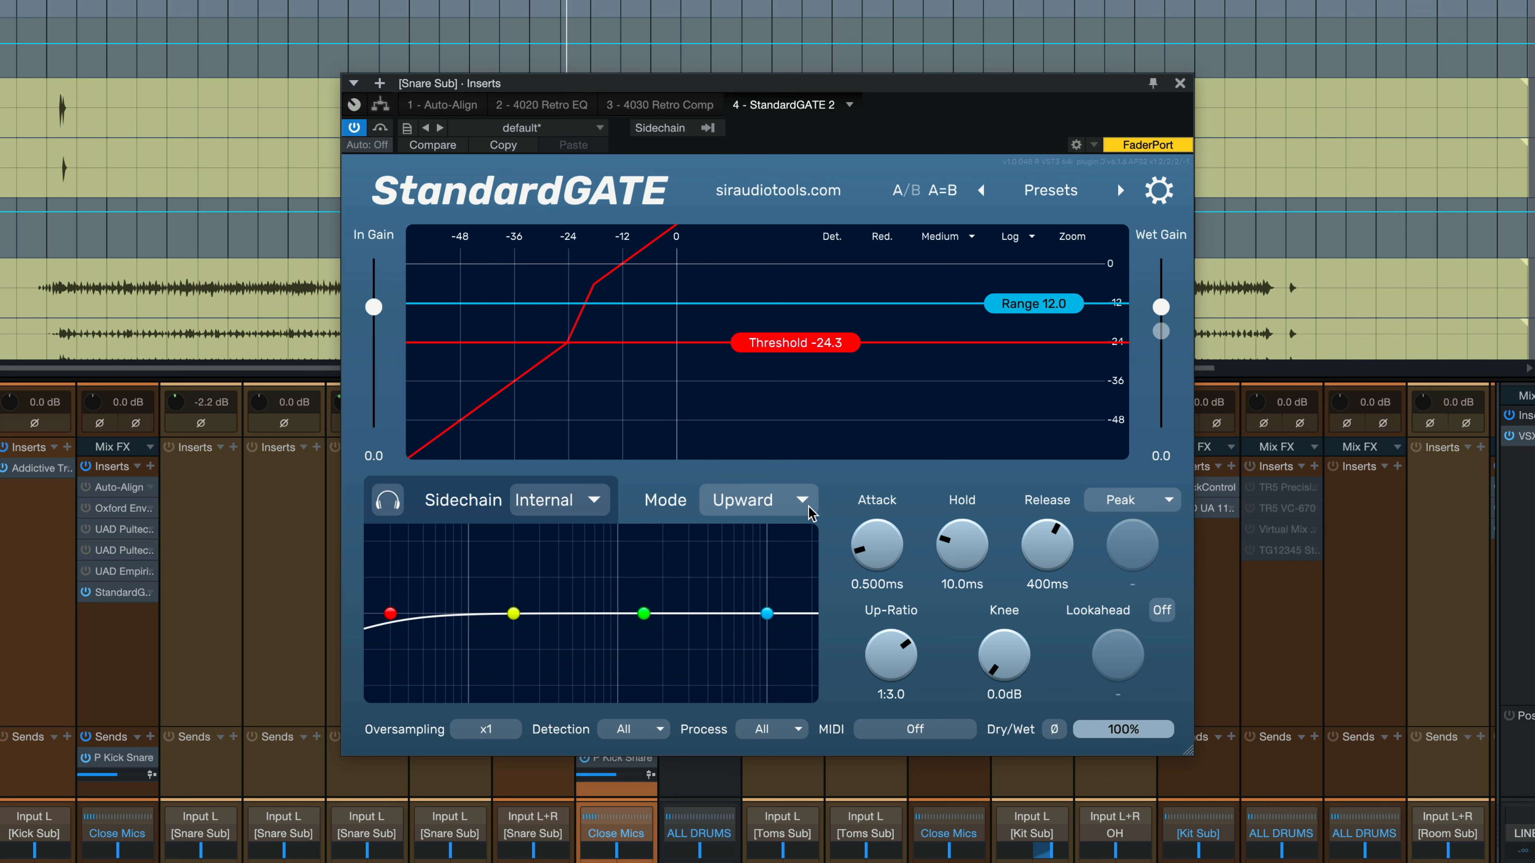
{"action": "mouse_move", "coordinate": [812, 514]}
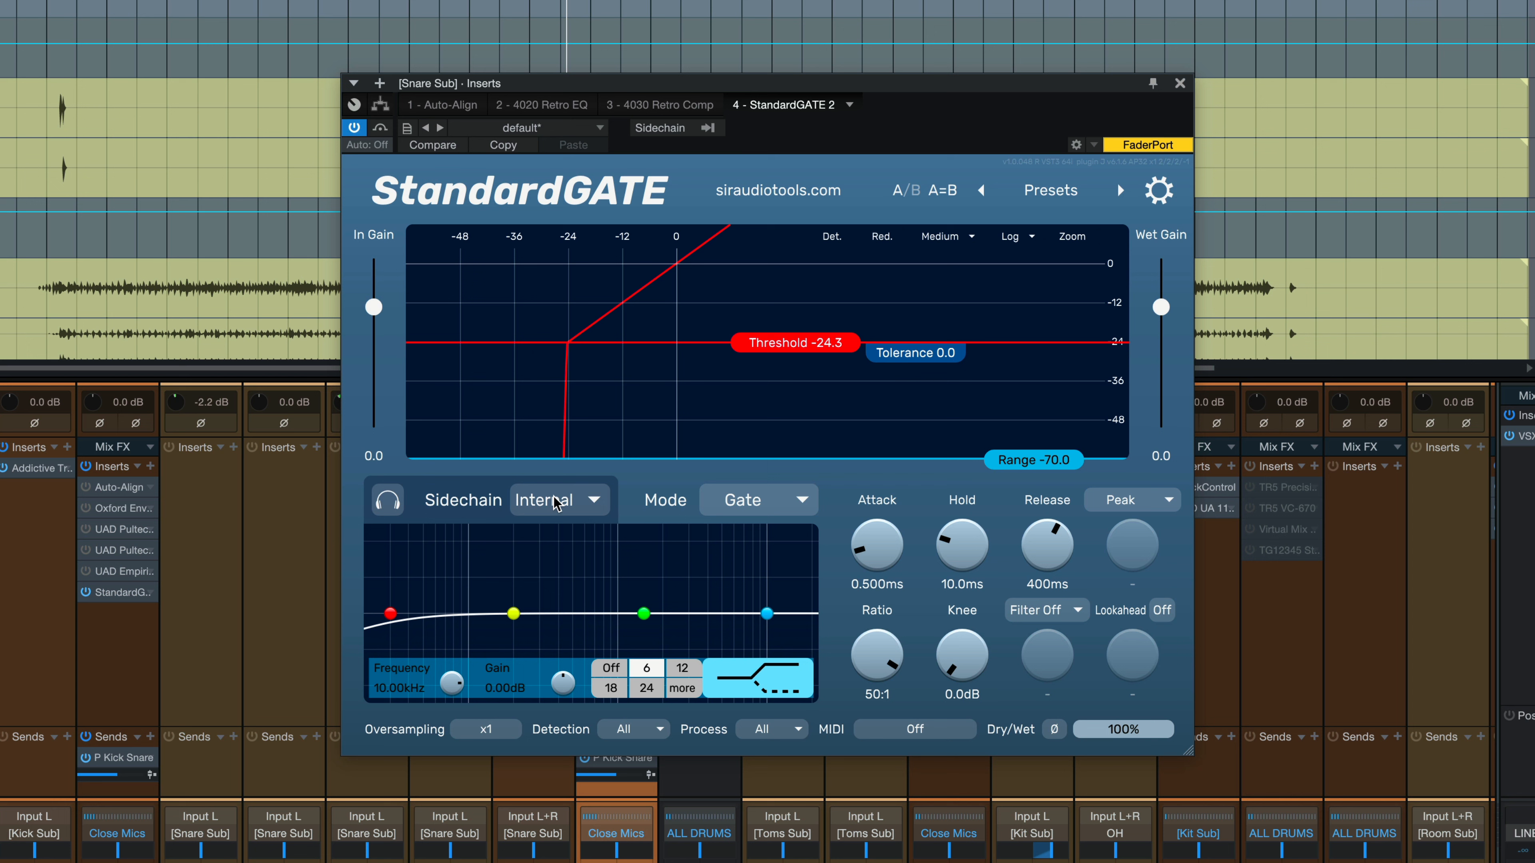
{"action": "left_click", "coordinate": [553, 499]}
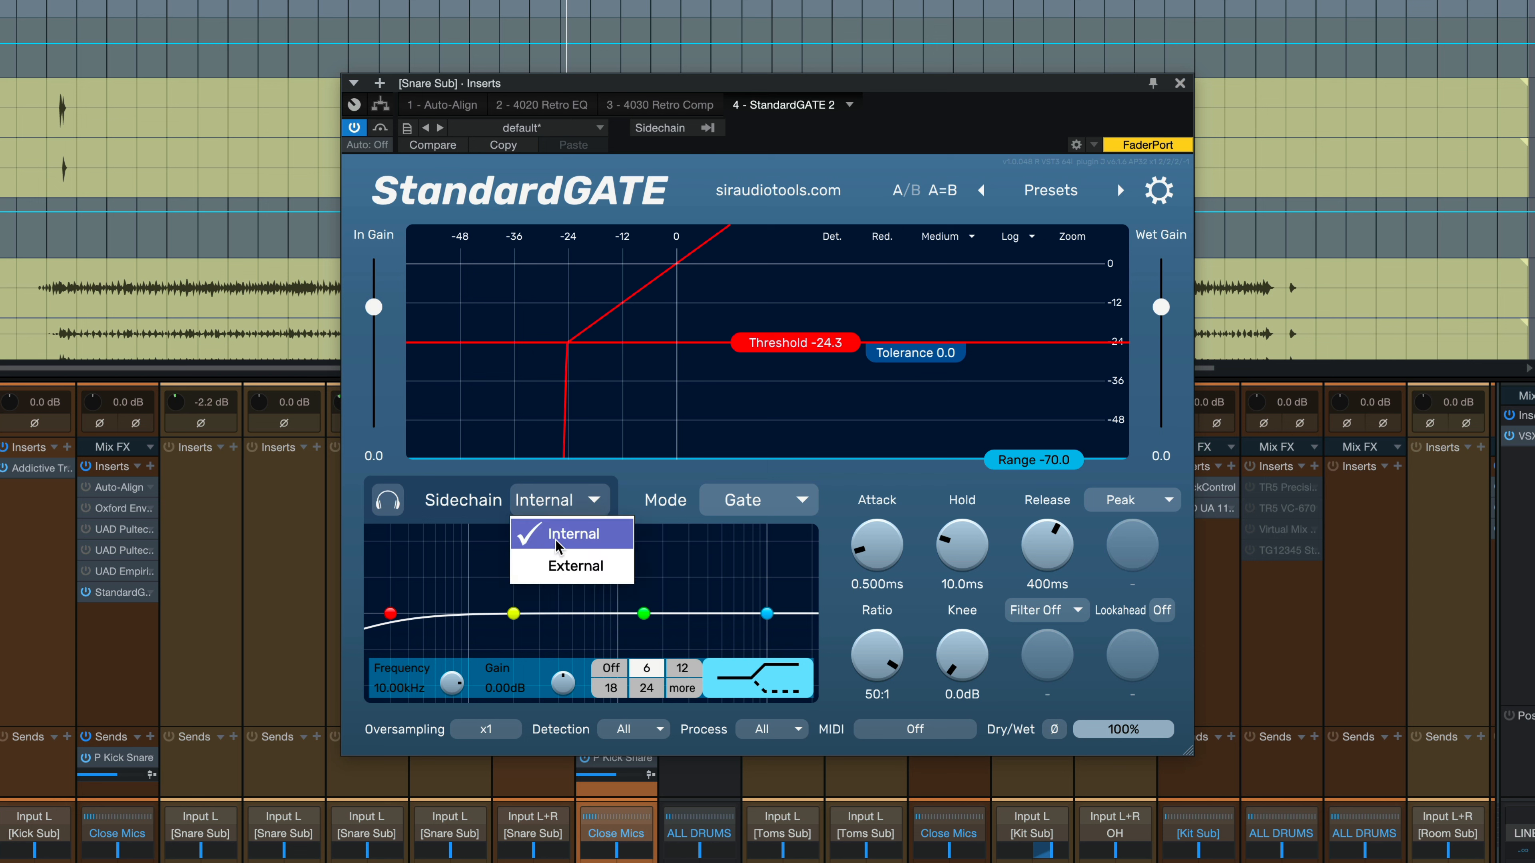
{"action": "left_click", "coordinate": [449, 488]}
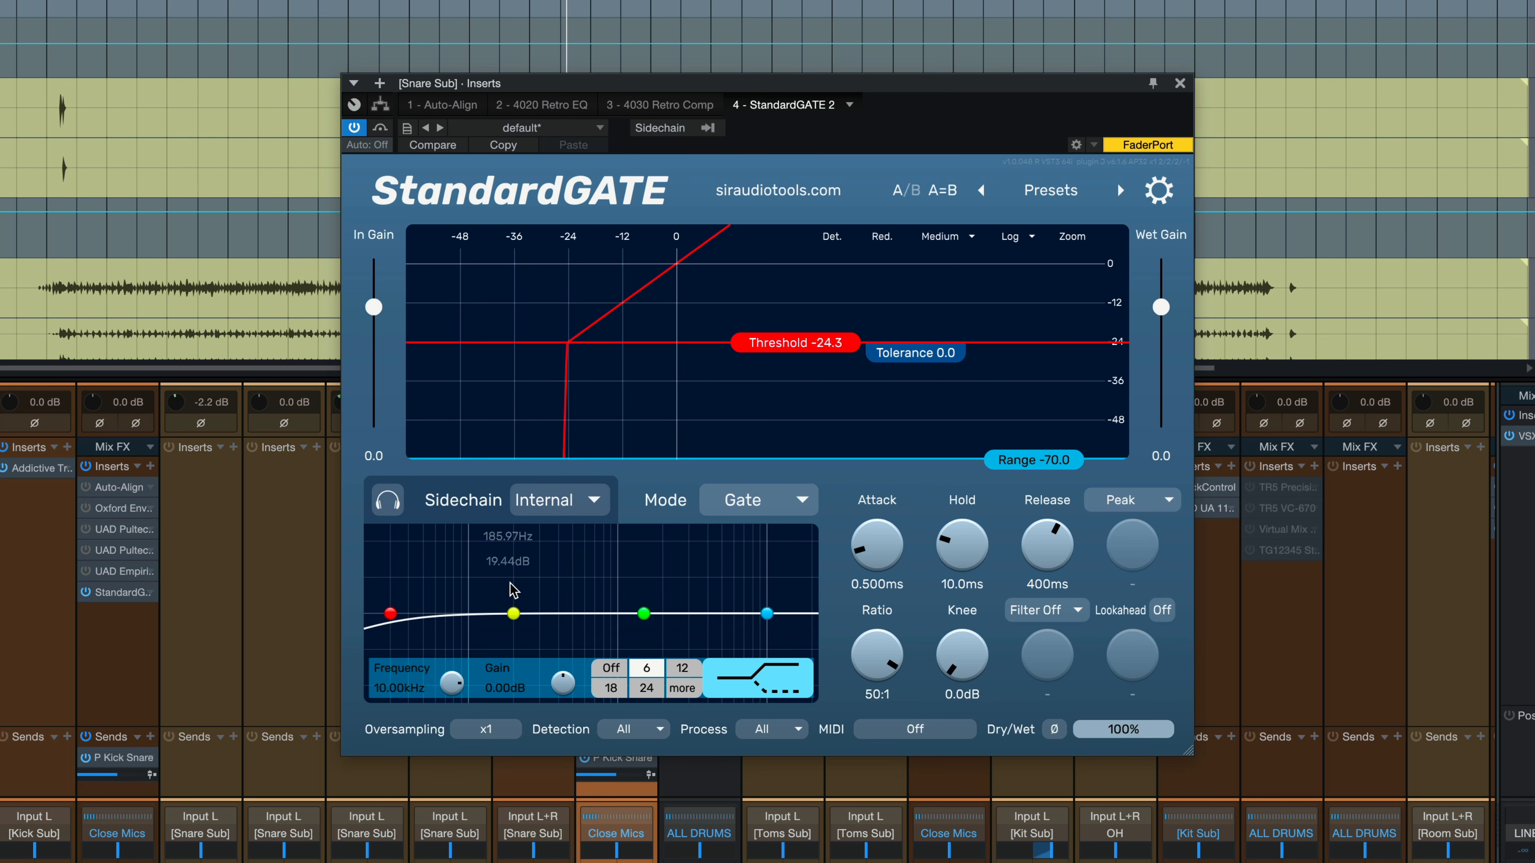
{"action": "left_click", "coordinate": [577, 573]}
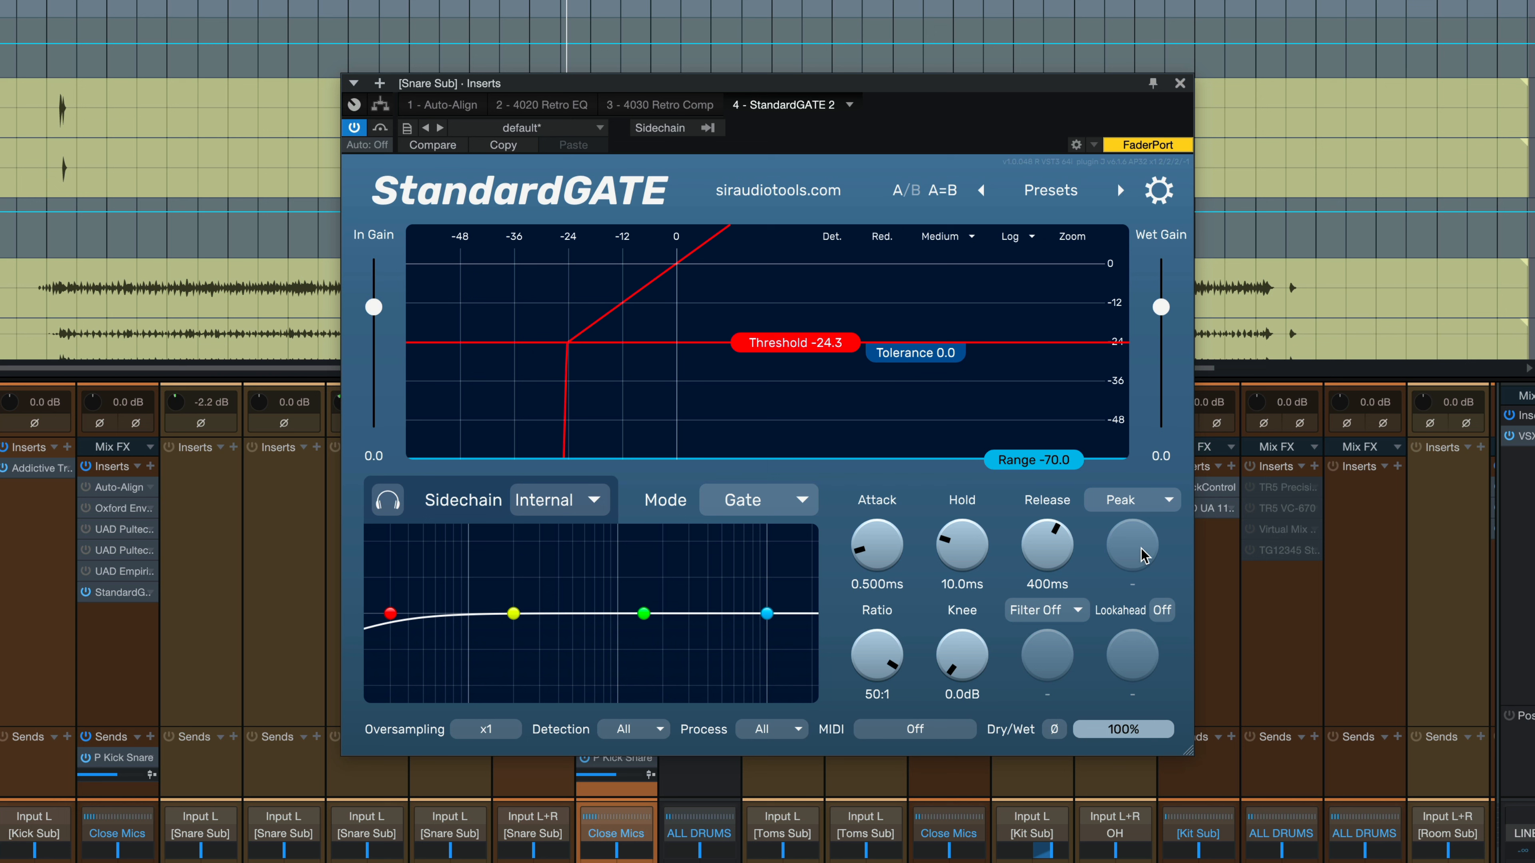
{"action": "mouse_move", "coordinate": [1145, 553]}
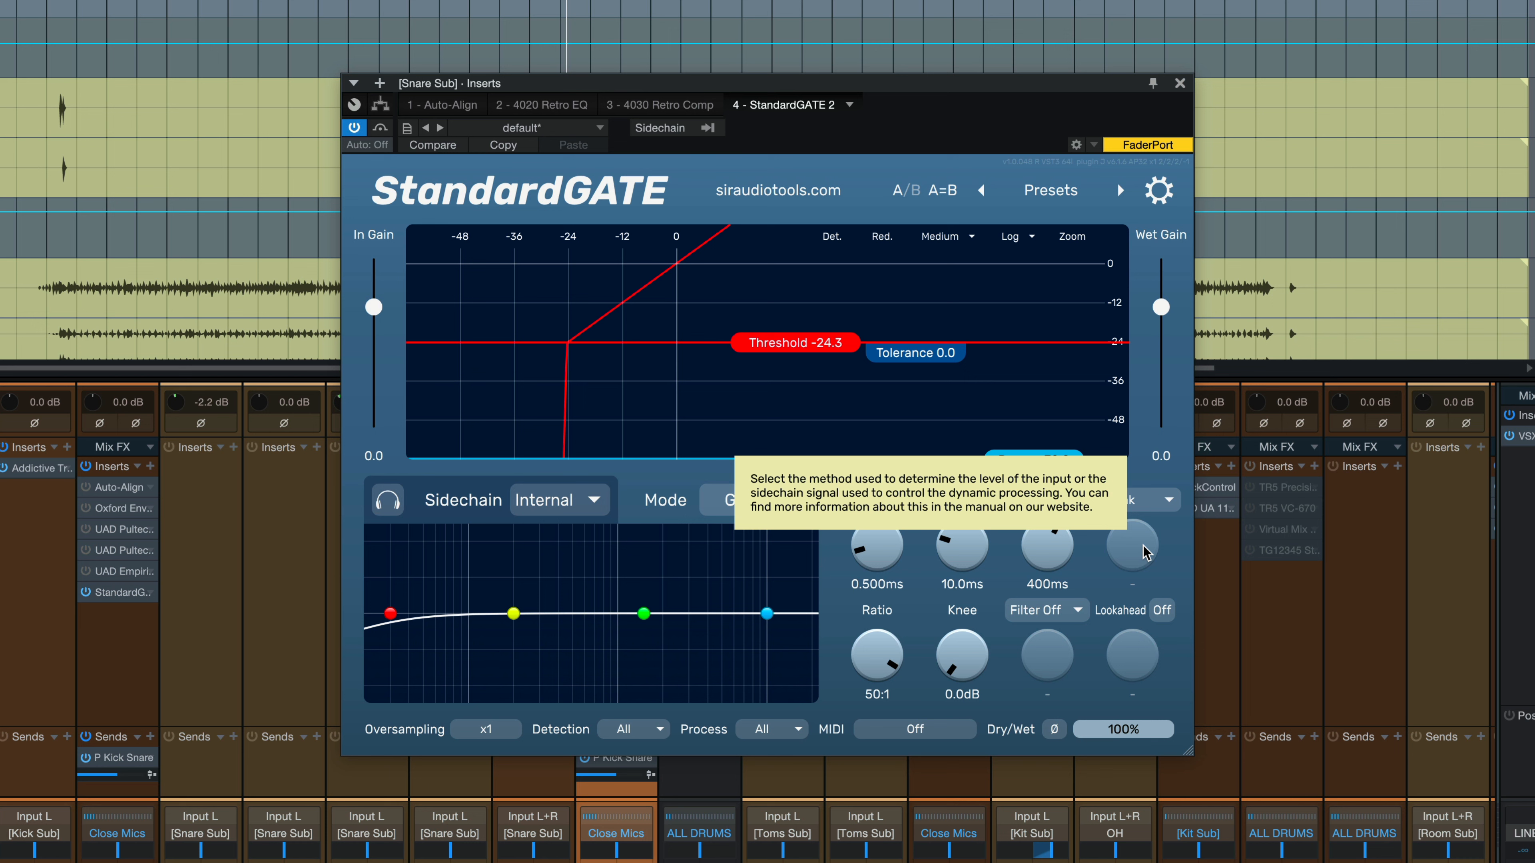
{"action": "left_click", "coordinate": [1135, 503]}
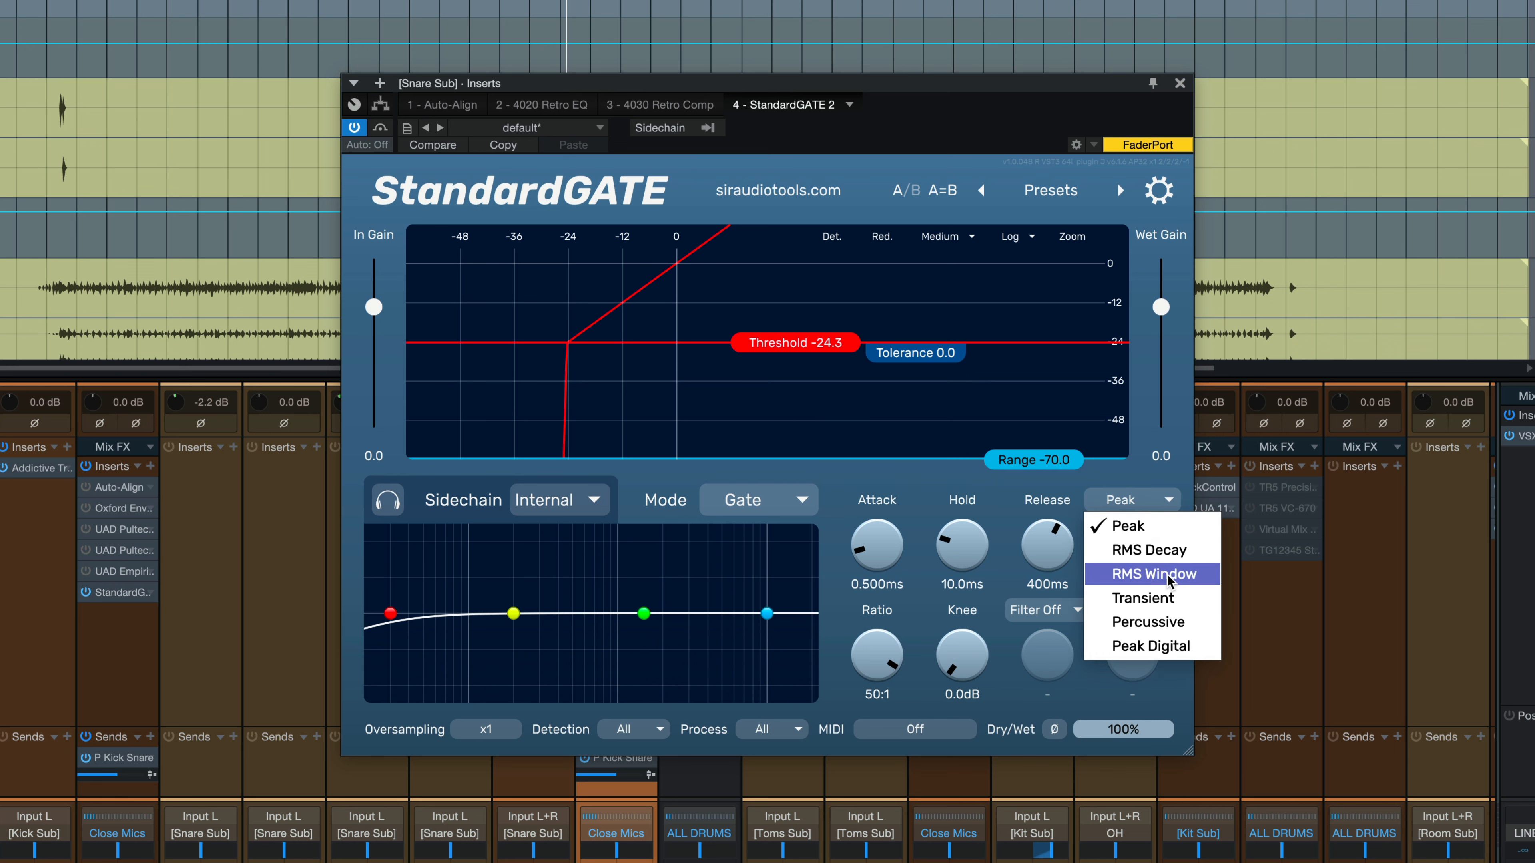
{"action": "left_click", "coordinate": [1151, 551]}
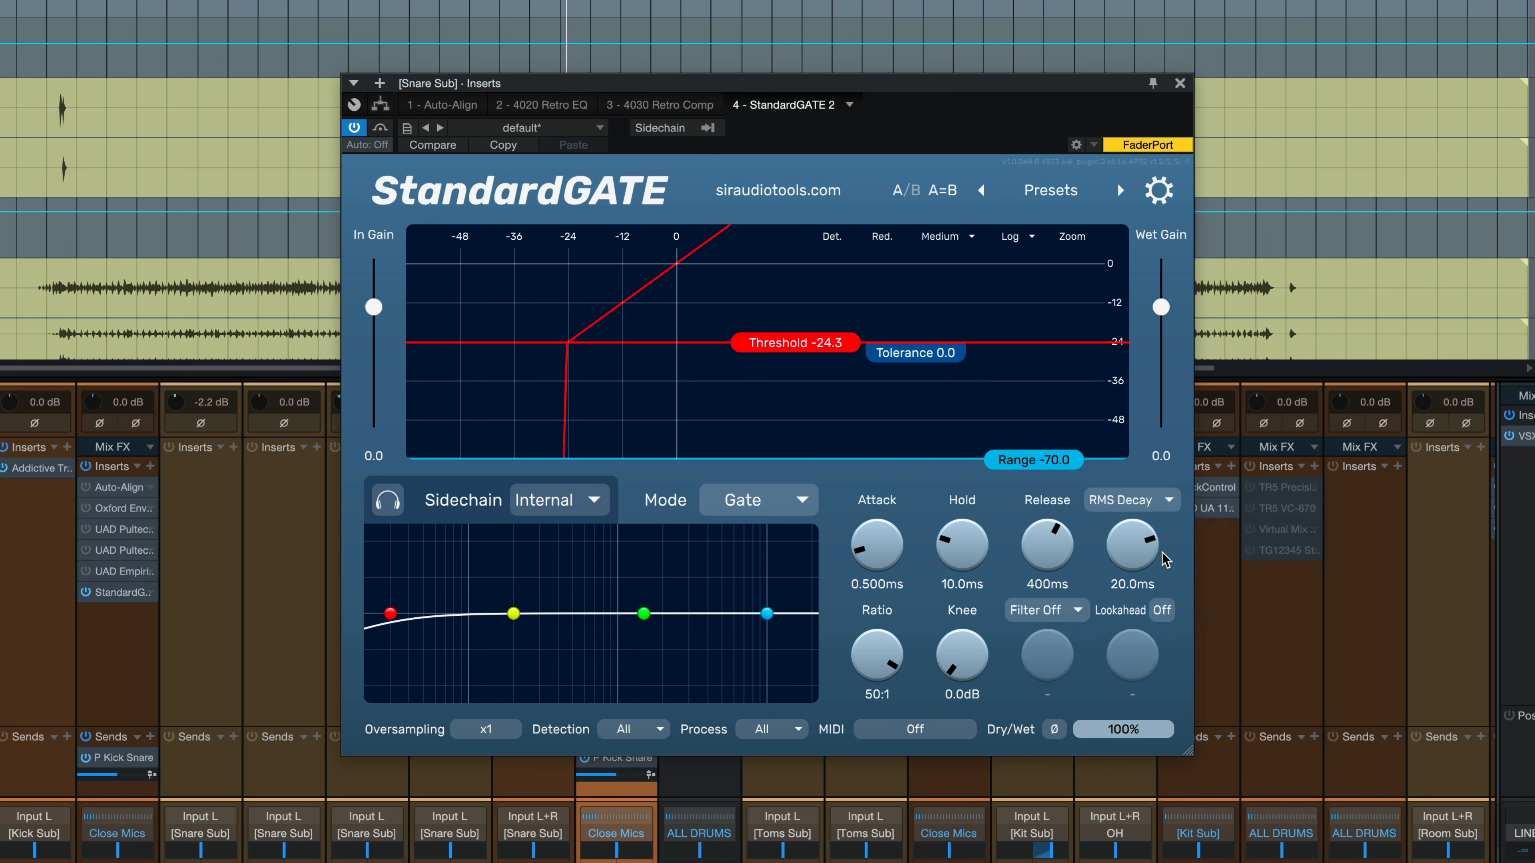
{"action": "left_click_drag", "start_coordinate": [1139, 547], "coordinate": [1136, 547]}
{"action": "mouse_move", "coordinate": [1144, 494]}
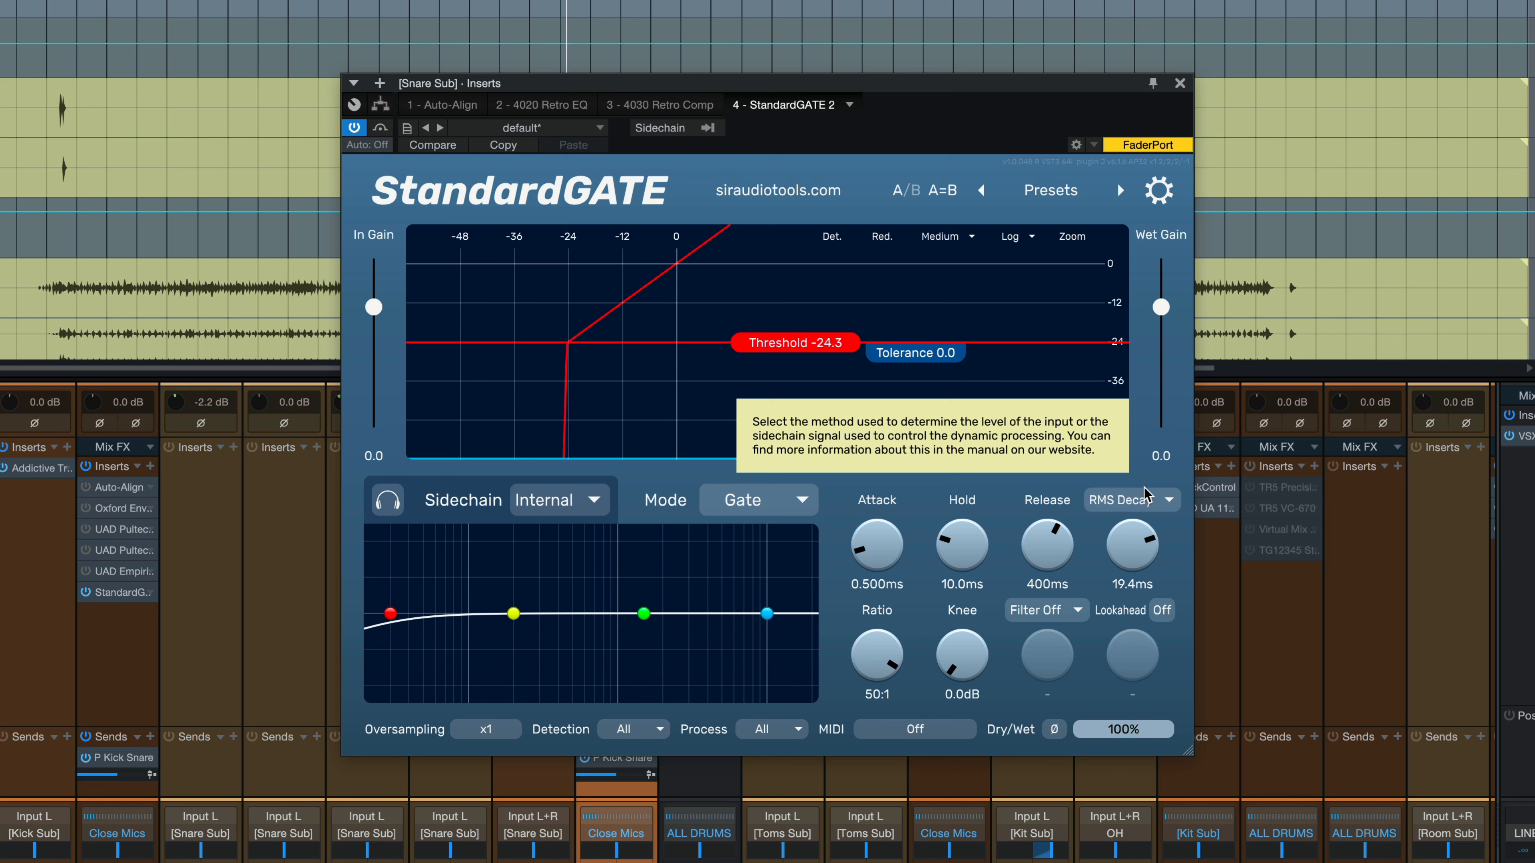
{"action": "left_click", "coordinate": [1144, 495]}
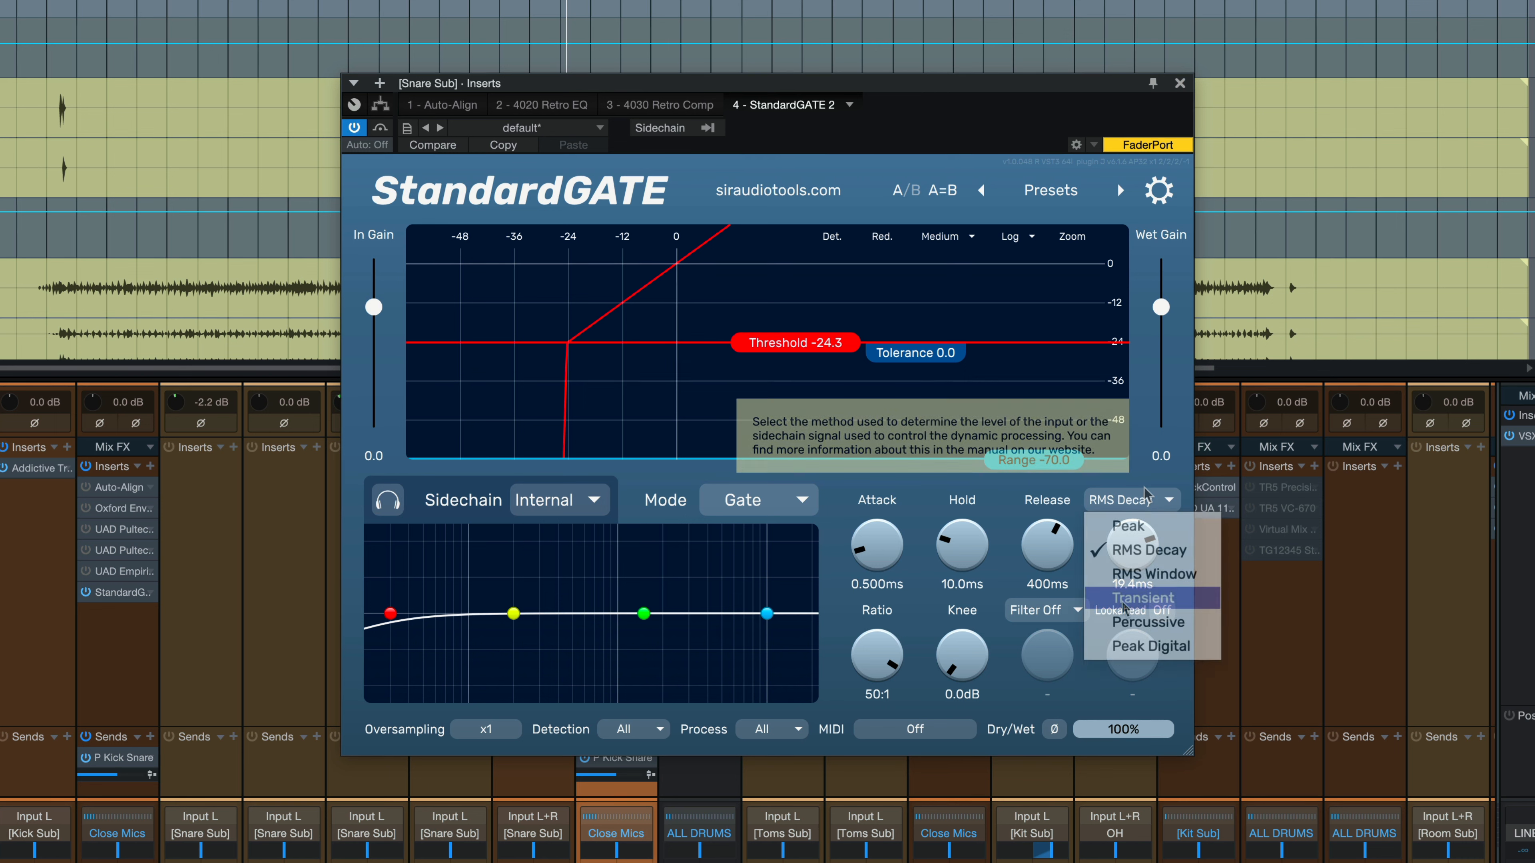
{"action": "left_click", "coordinate": [1125, 601]}
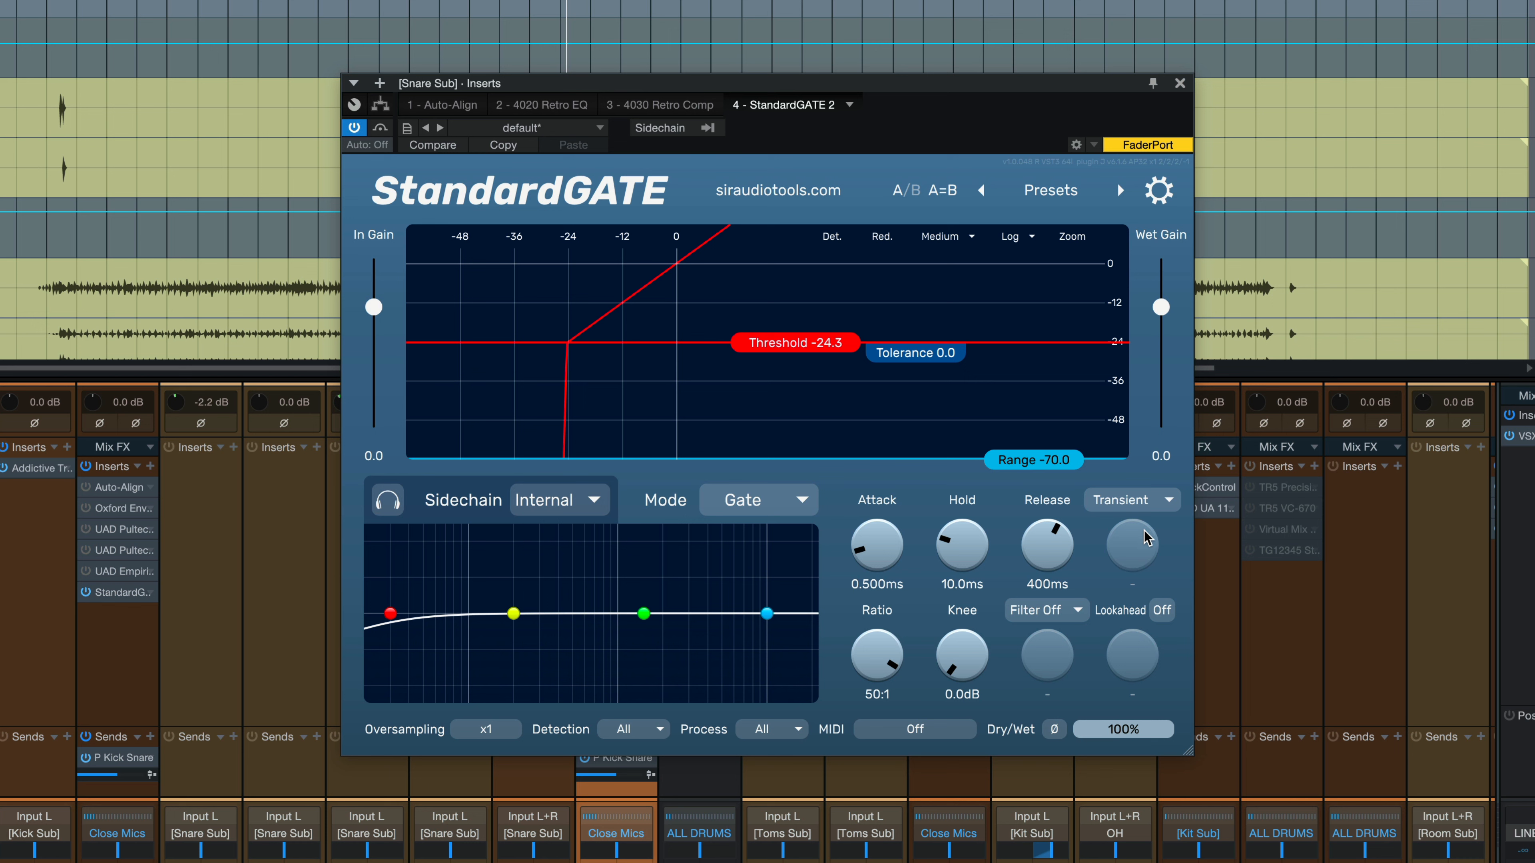
{"action": "mouse_move", "coordinate": [1144, 537]}
{"action": "left_click", "coordinate": [1177, 502]}
{"action": "left_click", "coordinate": [1173, 618]}
{"action": "left_click", "coordinate": [1136, 505]}
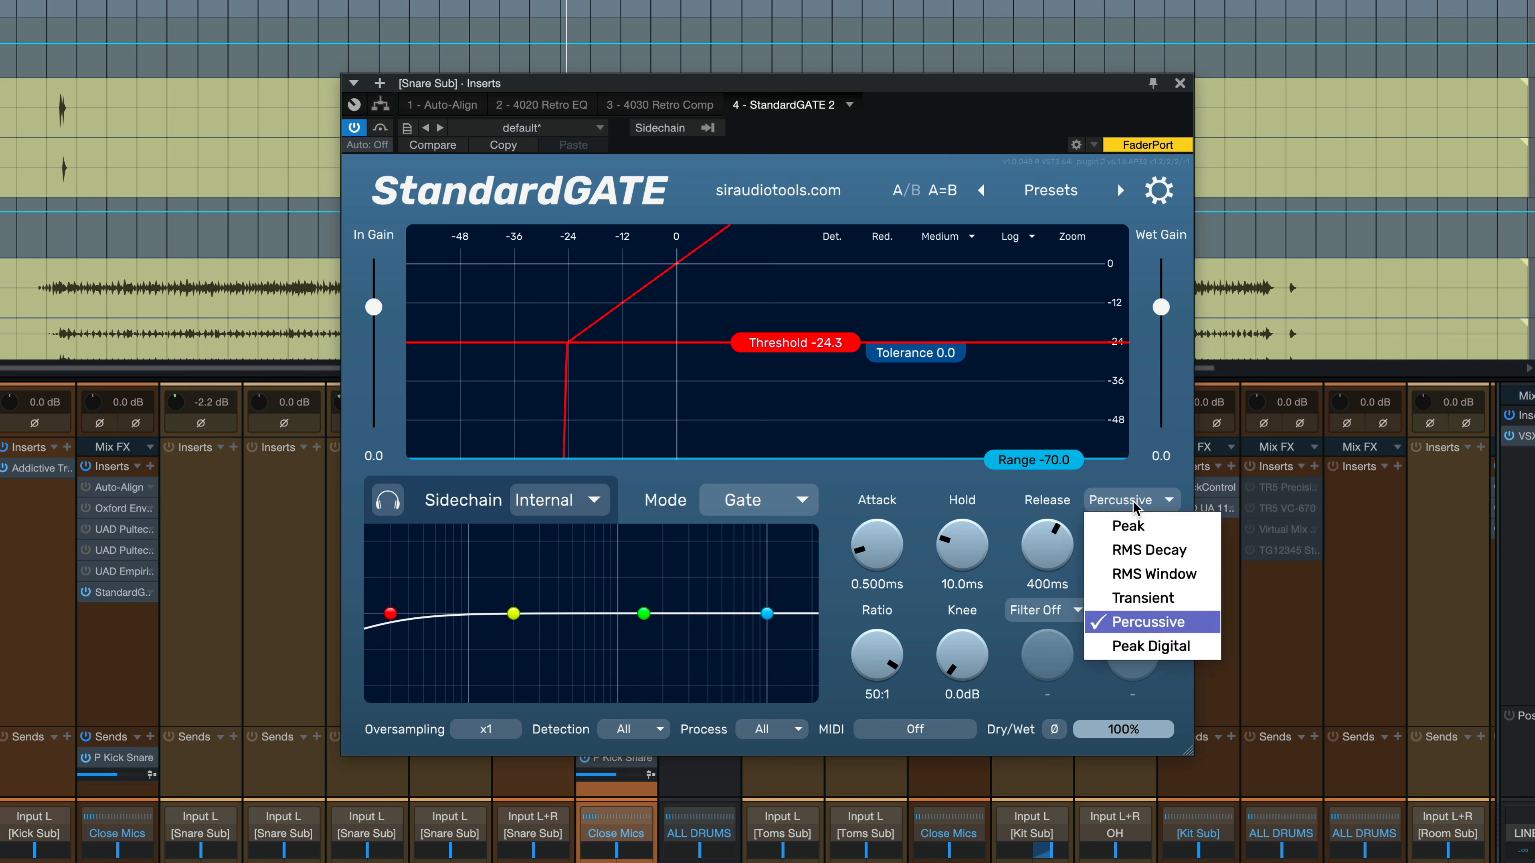
{"action": "left_click", "coordinate": [1135, 644]}
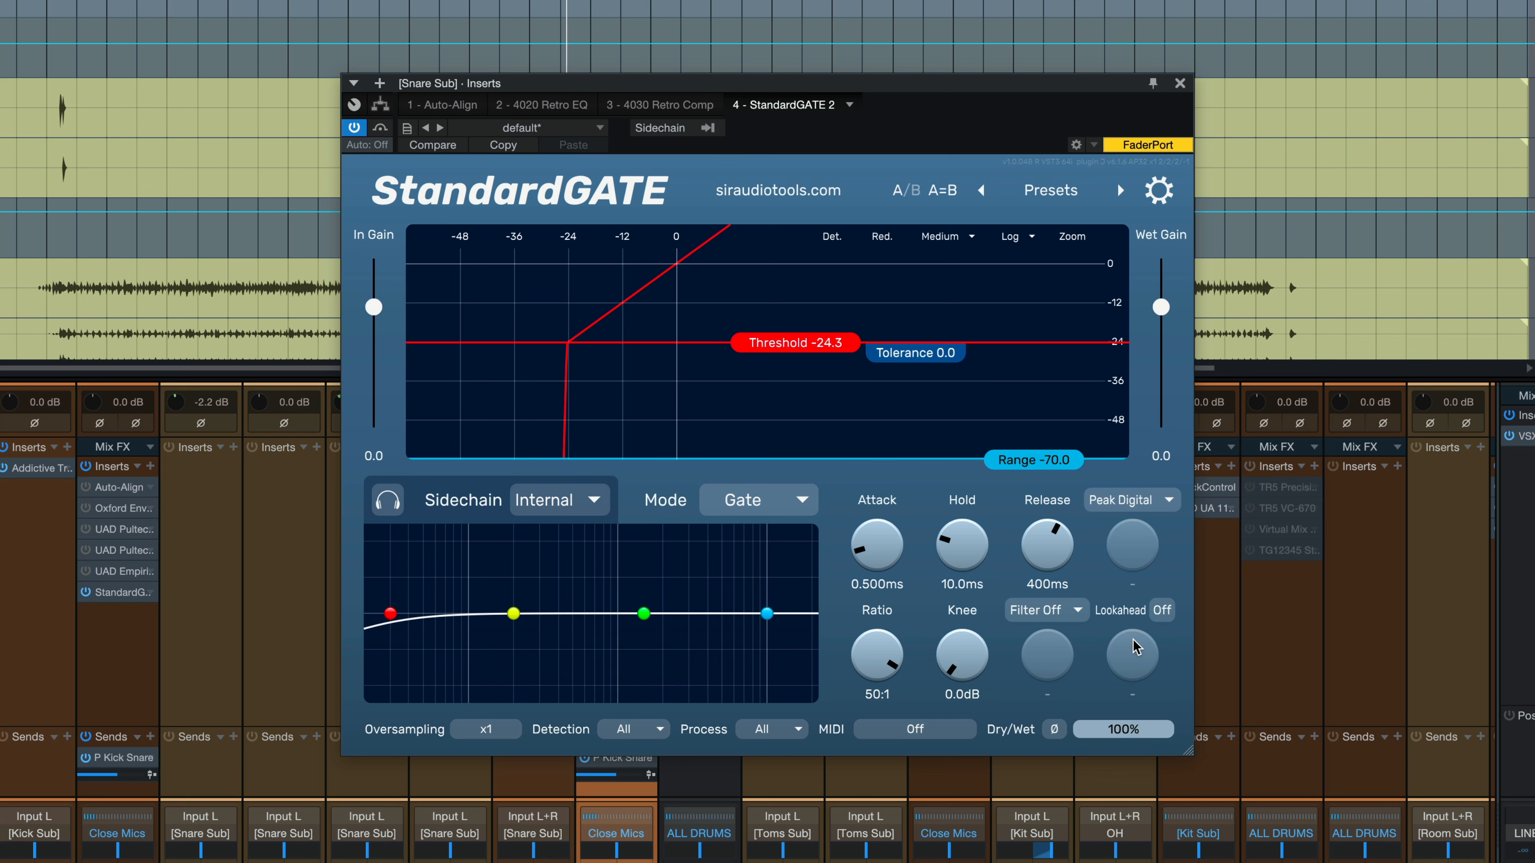
{"action": "mouse_move", "coordinate": [1134, 646]}
{"action": "left_click", "coordinate": [1154, 501]}
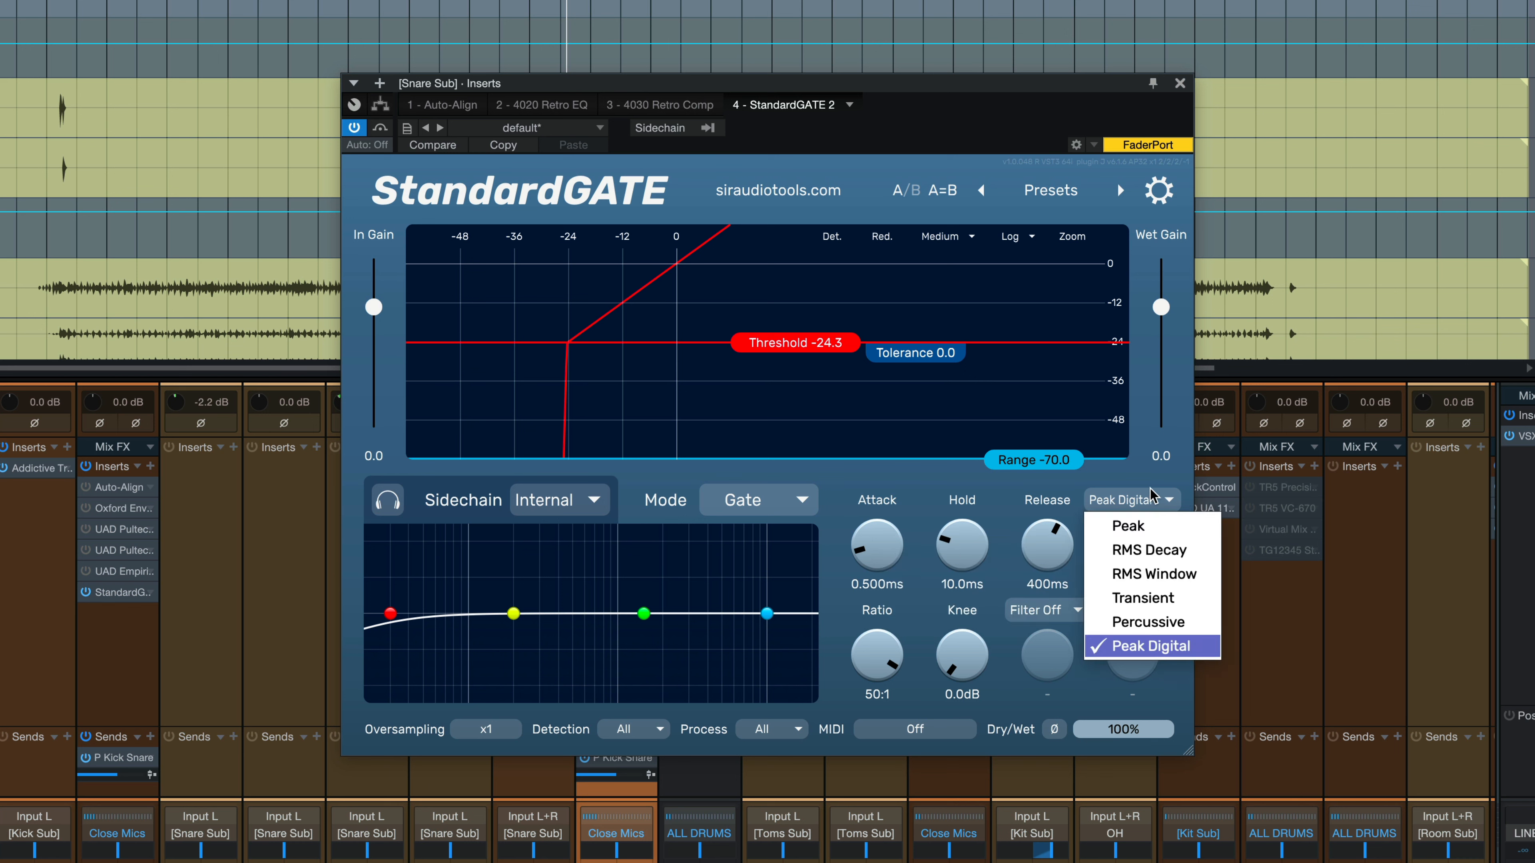
{"action": "left_click", "coordinate": [1128, 527]}
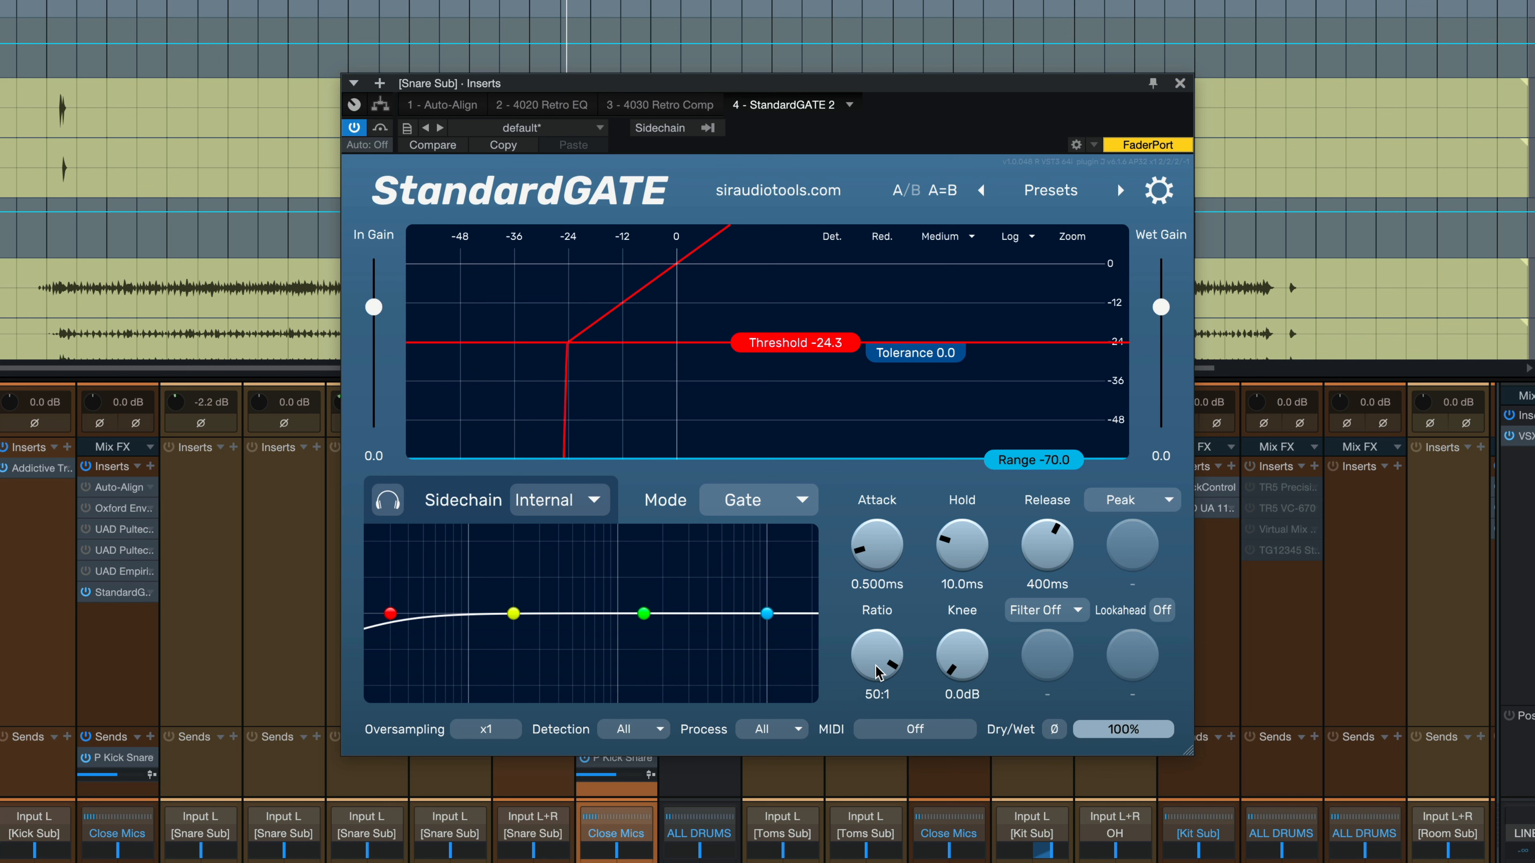
Set the gate ratio to about 22:1 and return the knee to 0.0 dB.
{"action": "left_click_drag", "start_coordinate": [874, 648], "coordinate": [874, 487]}
{"action": "left_click_drag", "start_coordinate": [878, 662], "coordinate": [887, 701]}
{"action": "left_click_drag", "start_coordinate": [964, 656], "coordinate": [973, 729]}
{"action": "left_click_drag", "start_coordinate": [940, 612], "coordinate": [955, 653]}
Choose De-Bleed as the sidechain filter type.
{"action": "left_click", "coordinate": [1078, 612]}
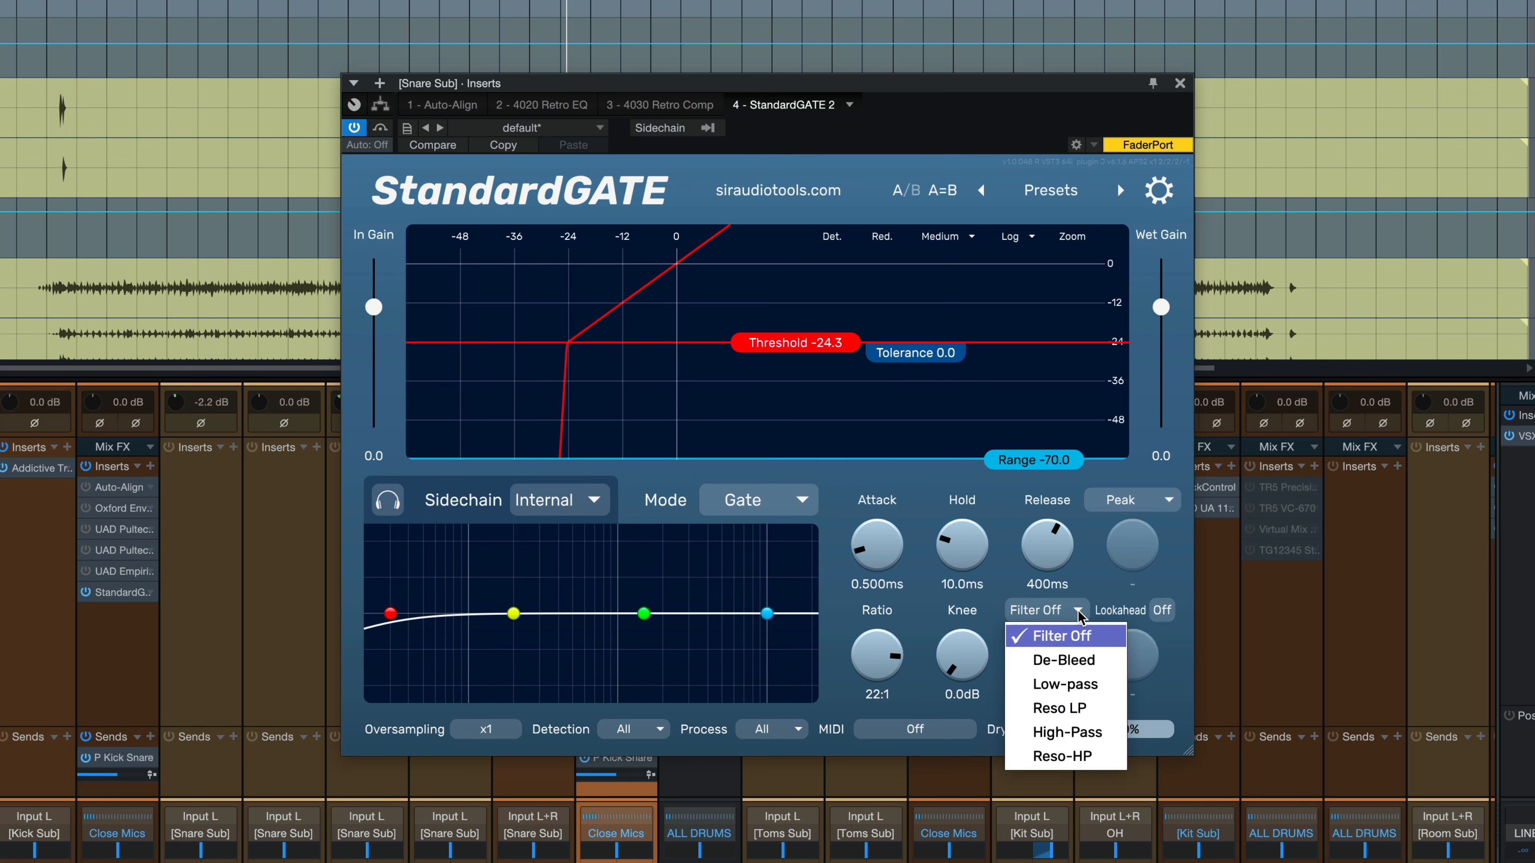
{"action": "left_click", "coordinate": [1082, 659]}
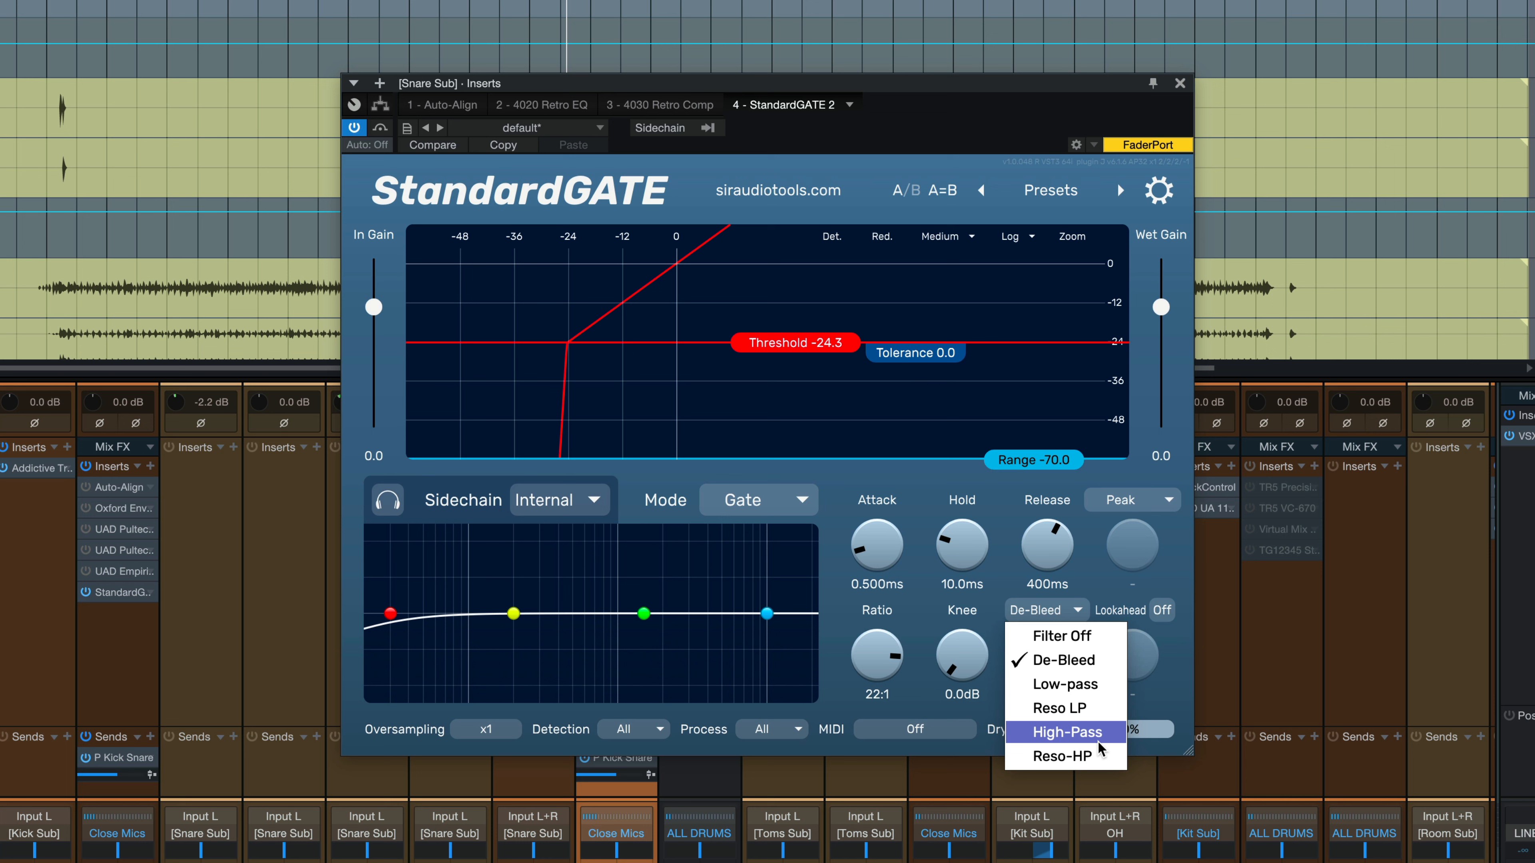
{"action": "left_click", "coordinate": [1176, 700]}
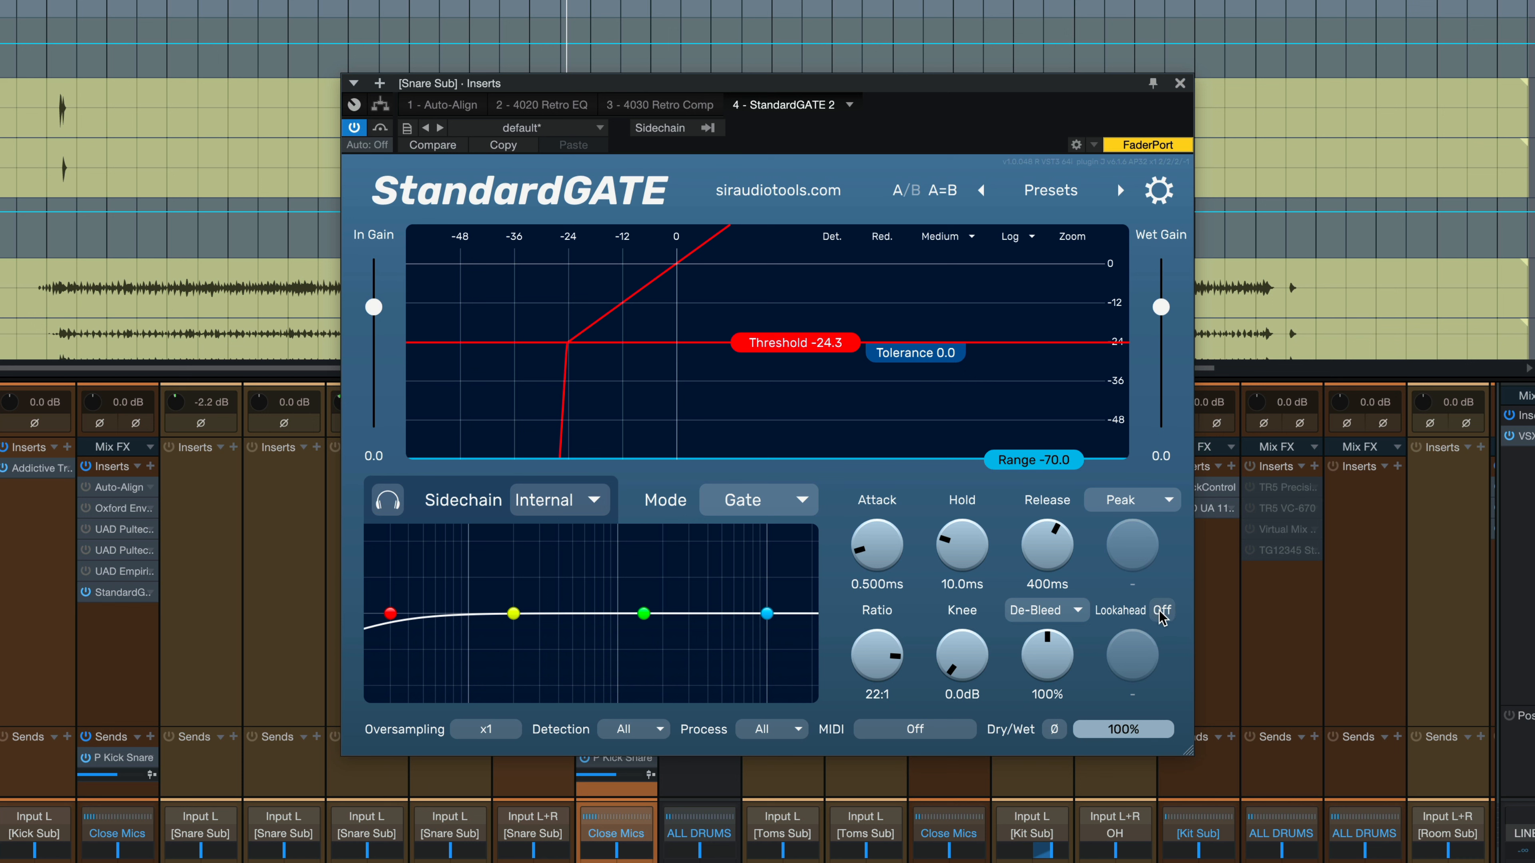
{"action": "mouse_move", "coordinate": [1161, 615]}
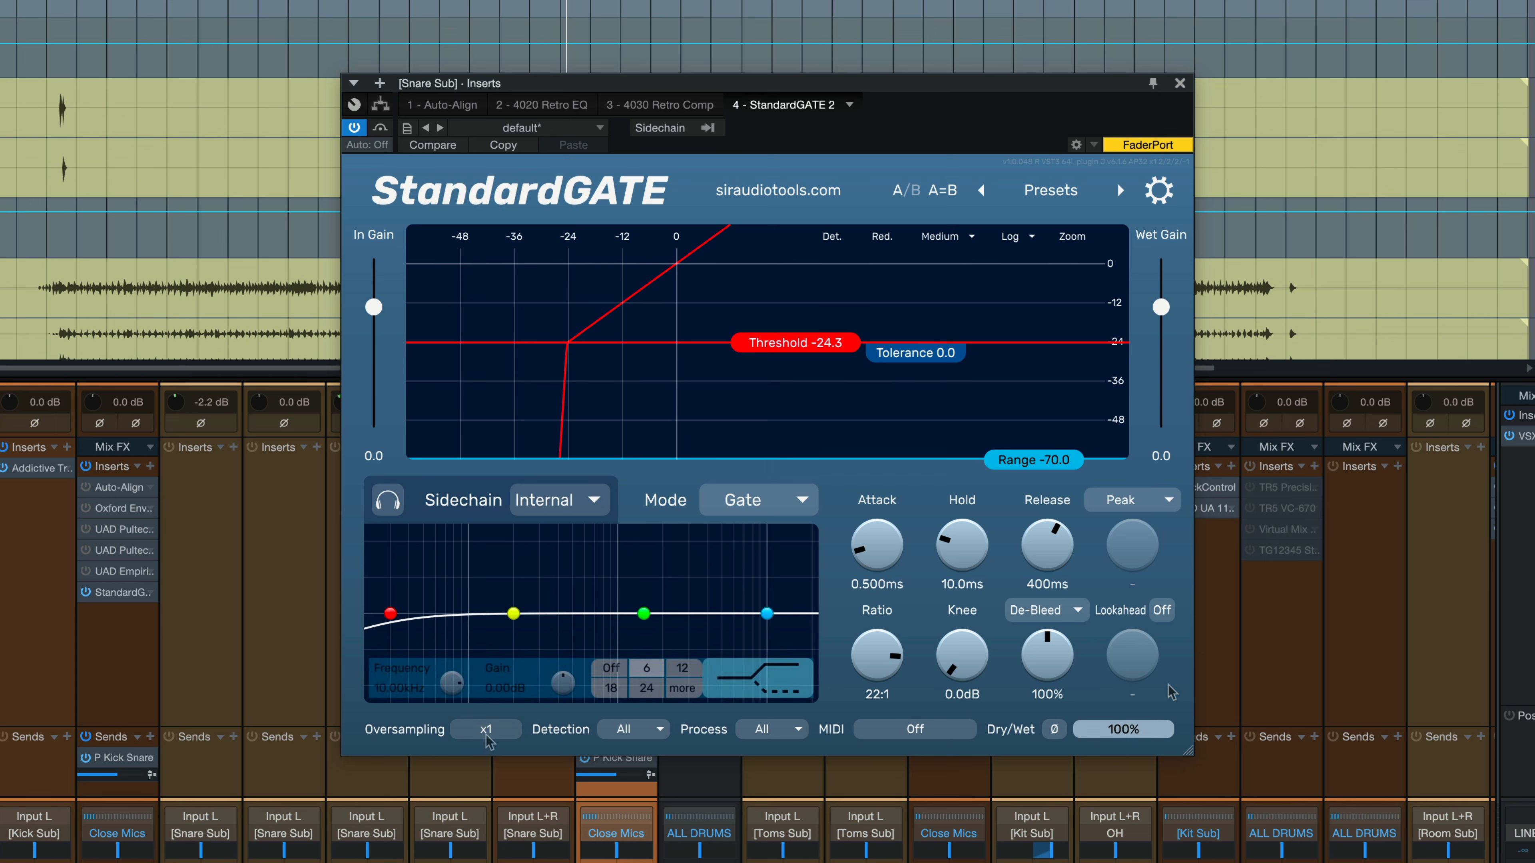
{"action": "left_click", "coordinate": [496, 732]}
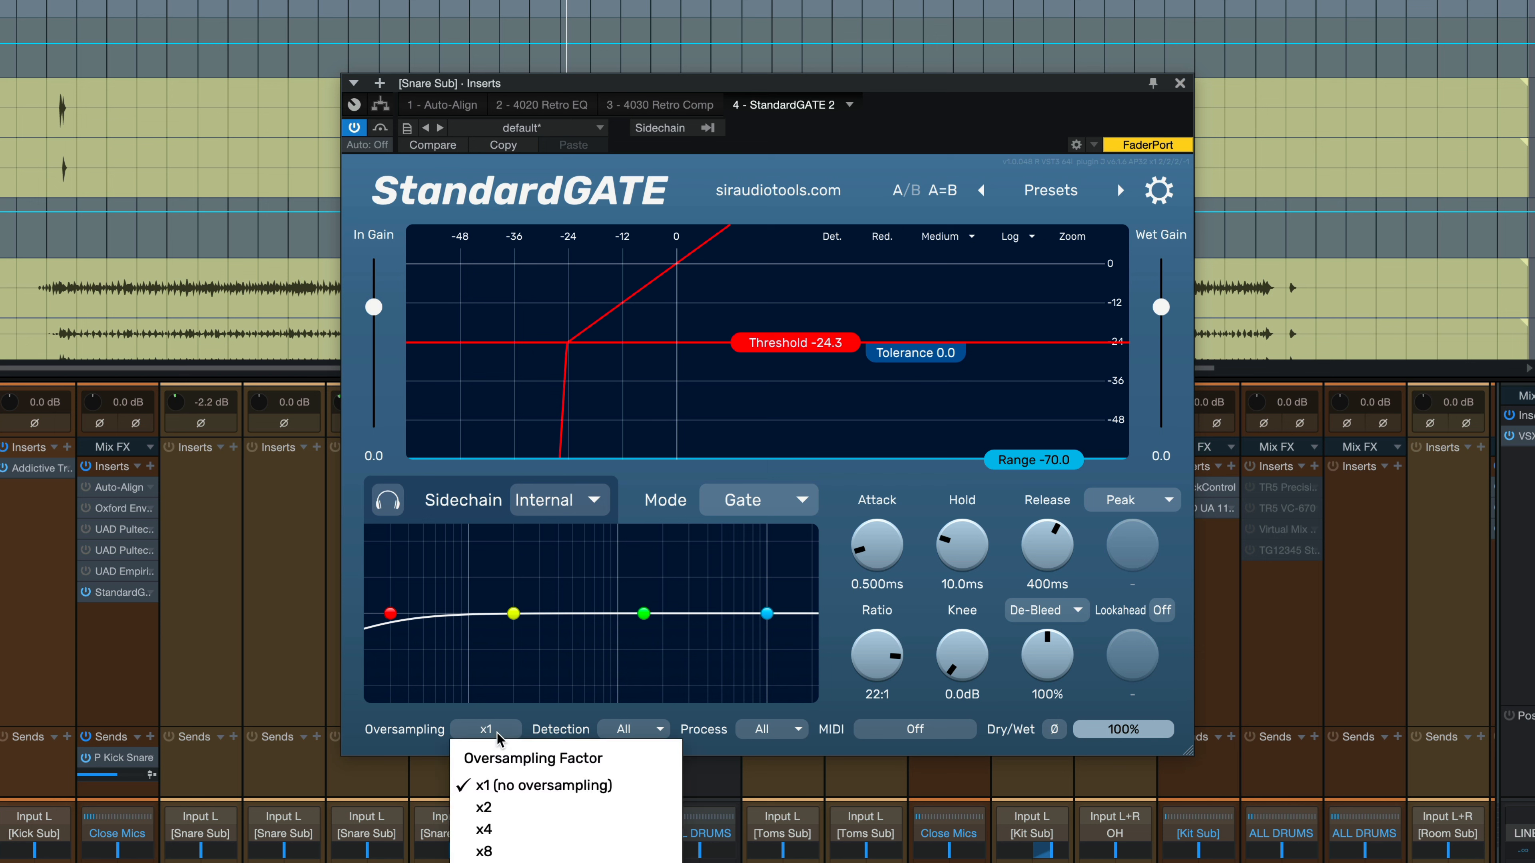
{"action": "left_click", "coordinate": [534, 712]}
{"action": "left_click", "coordinate": [629, 723]}
{"action": "left_click", "coordinate": [595, 724]}
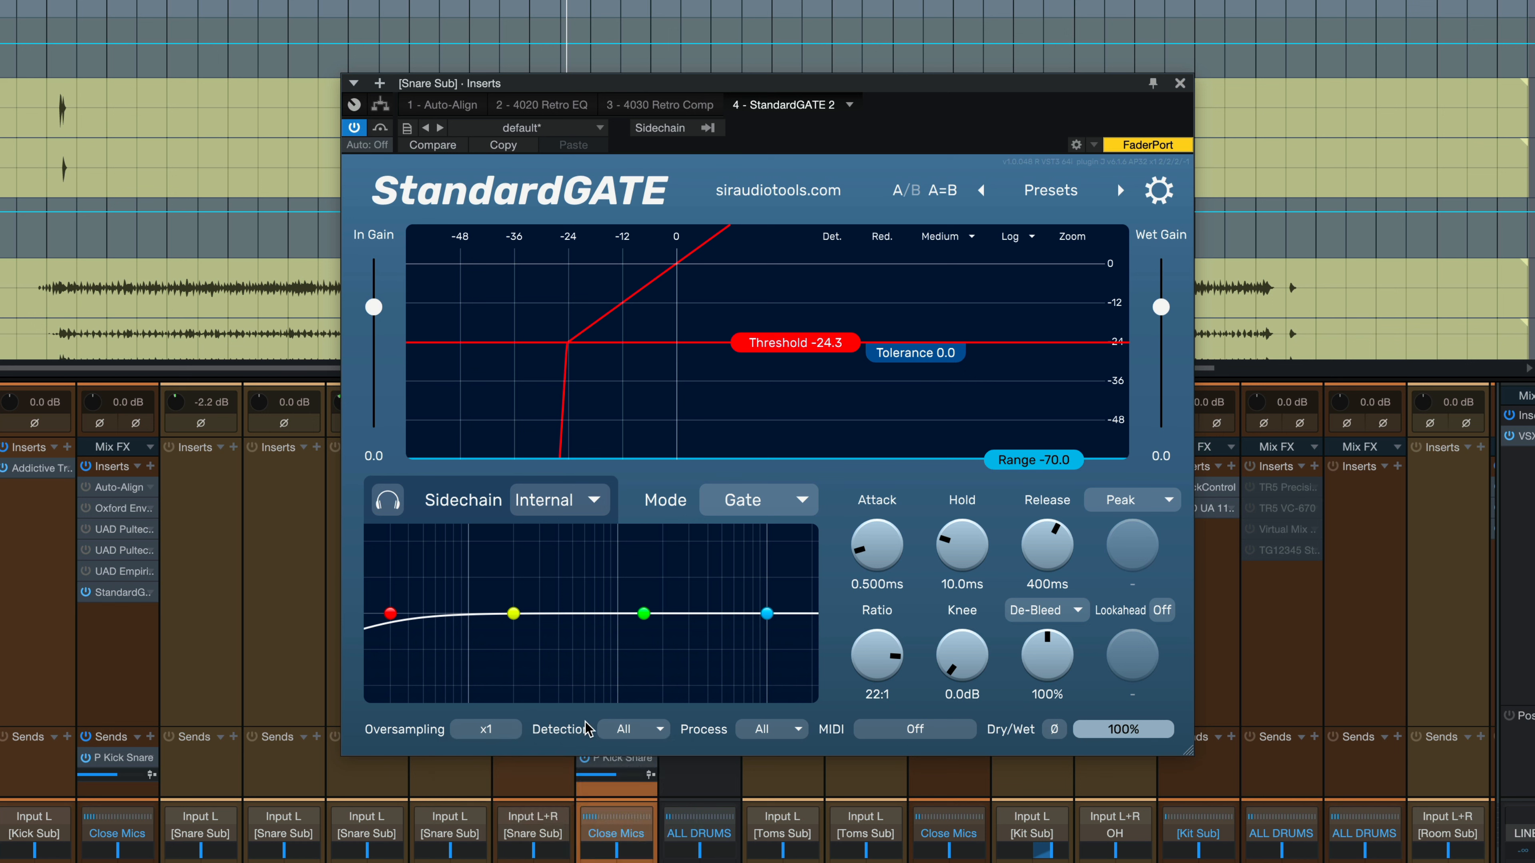
{"action": "left_click", "coordinate": [642, 736]}
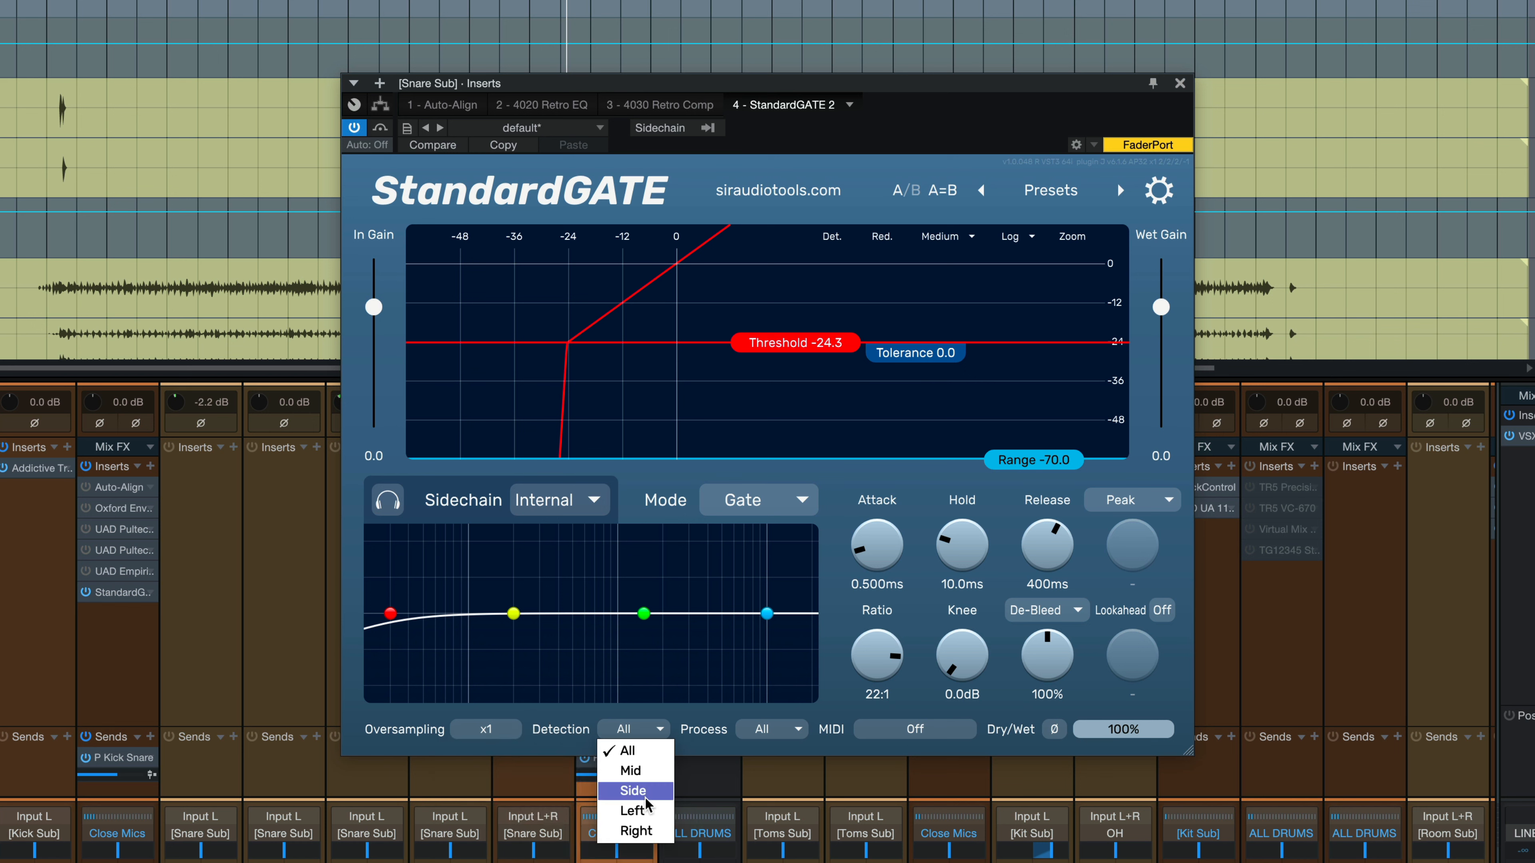
{"action": "left_click", "coordinate": [558, 717]}
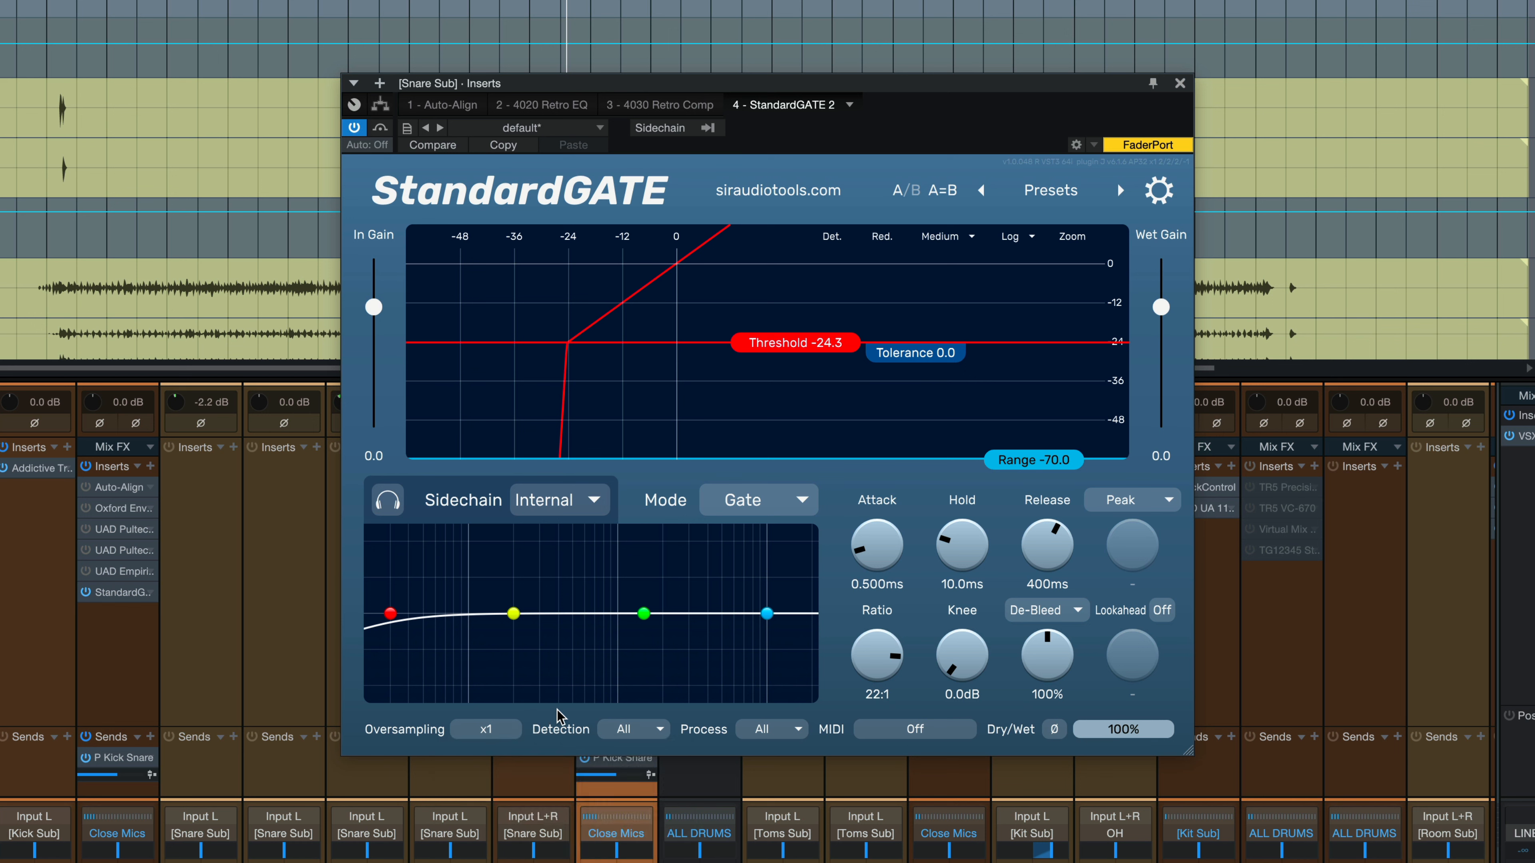
{"action": "left_click", "coordinate": [783, 736]}
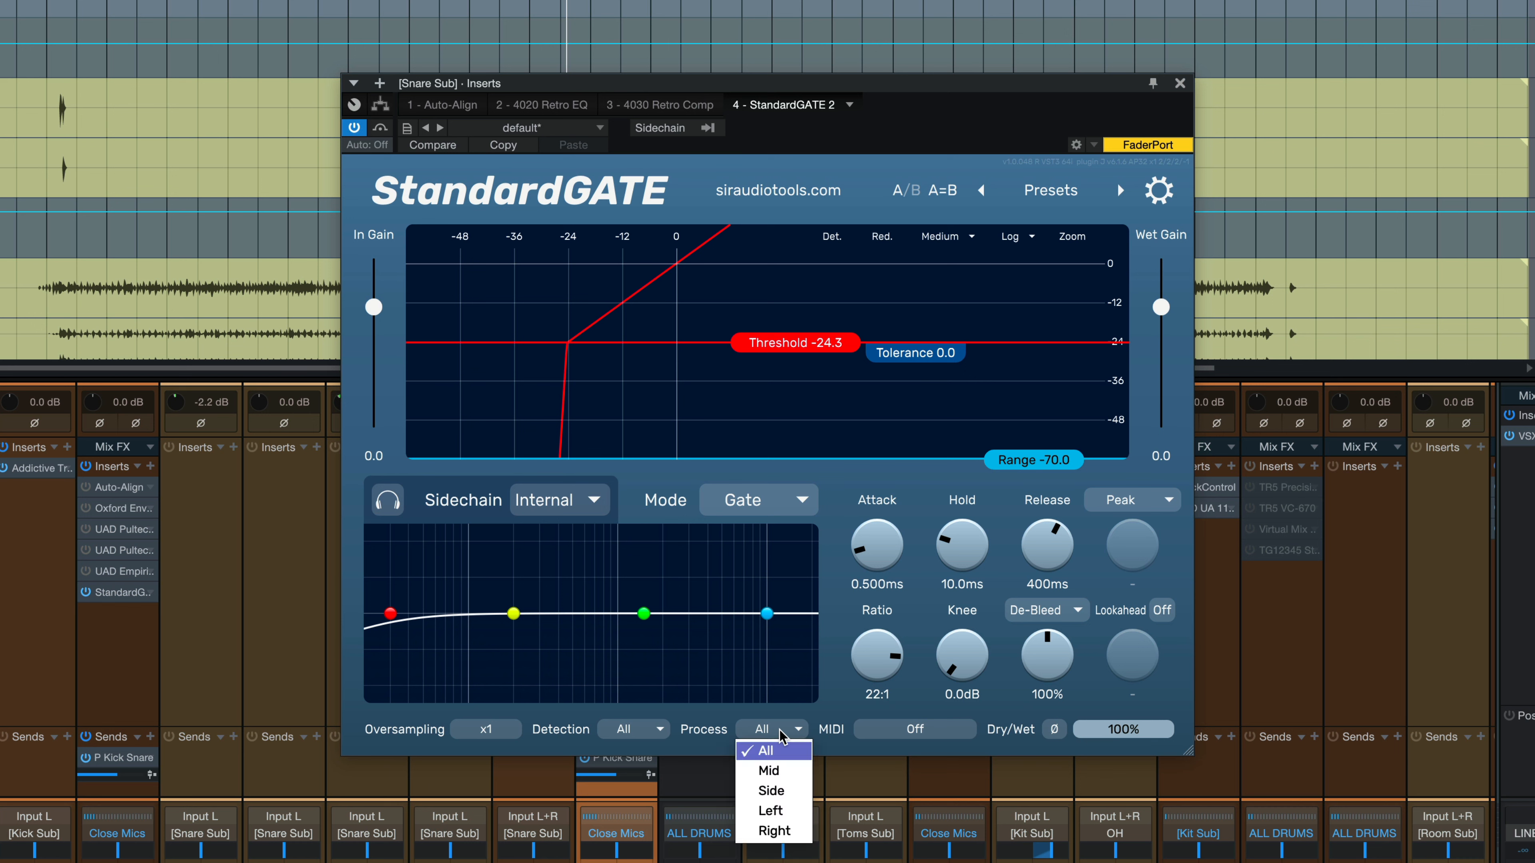
{"action": "left_click", "coordinate": [801, 719]}
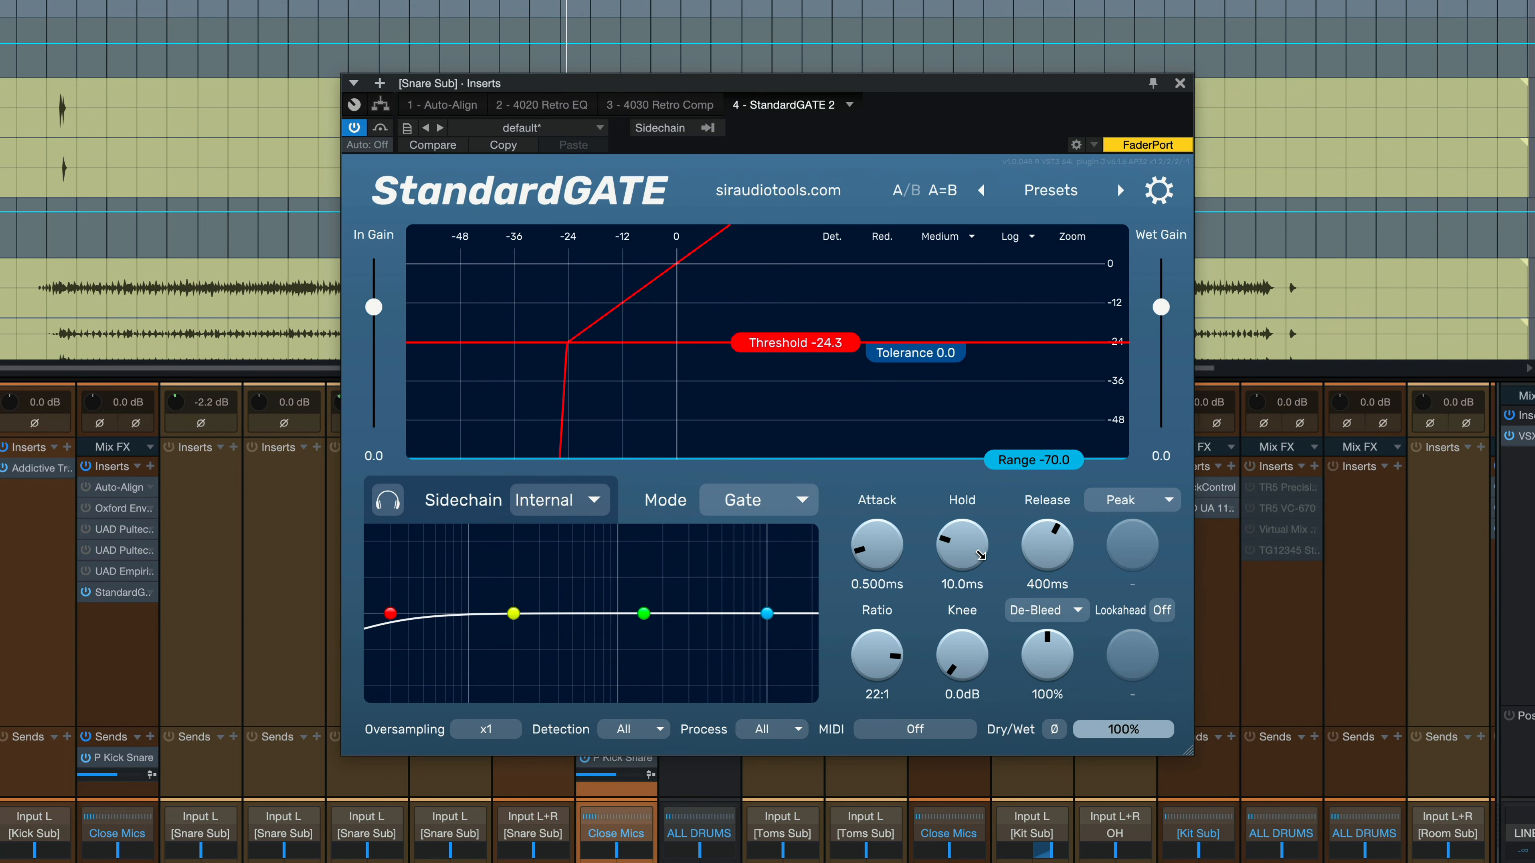
Switch the plugin theme from Blue to Film Noir and toggle the header bypass button.
{"action": "left_click", "coordinate": [1158, 190]}
{"action": "mouse_move", "coordinate": [1223, 346]}
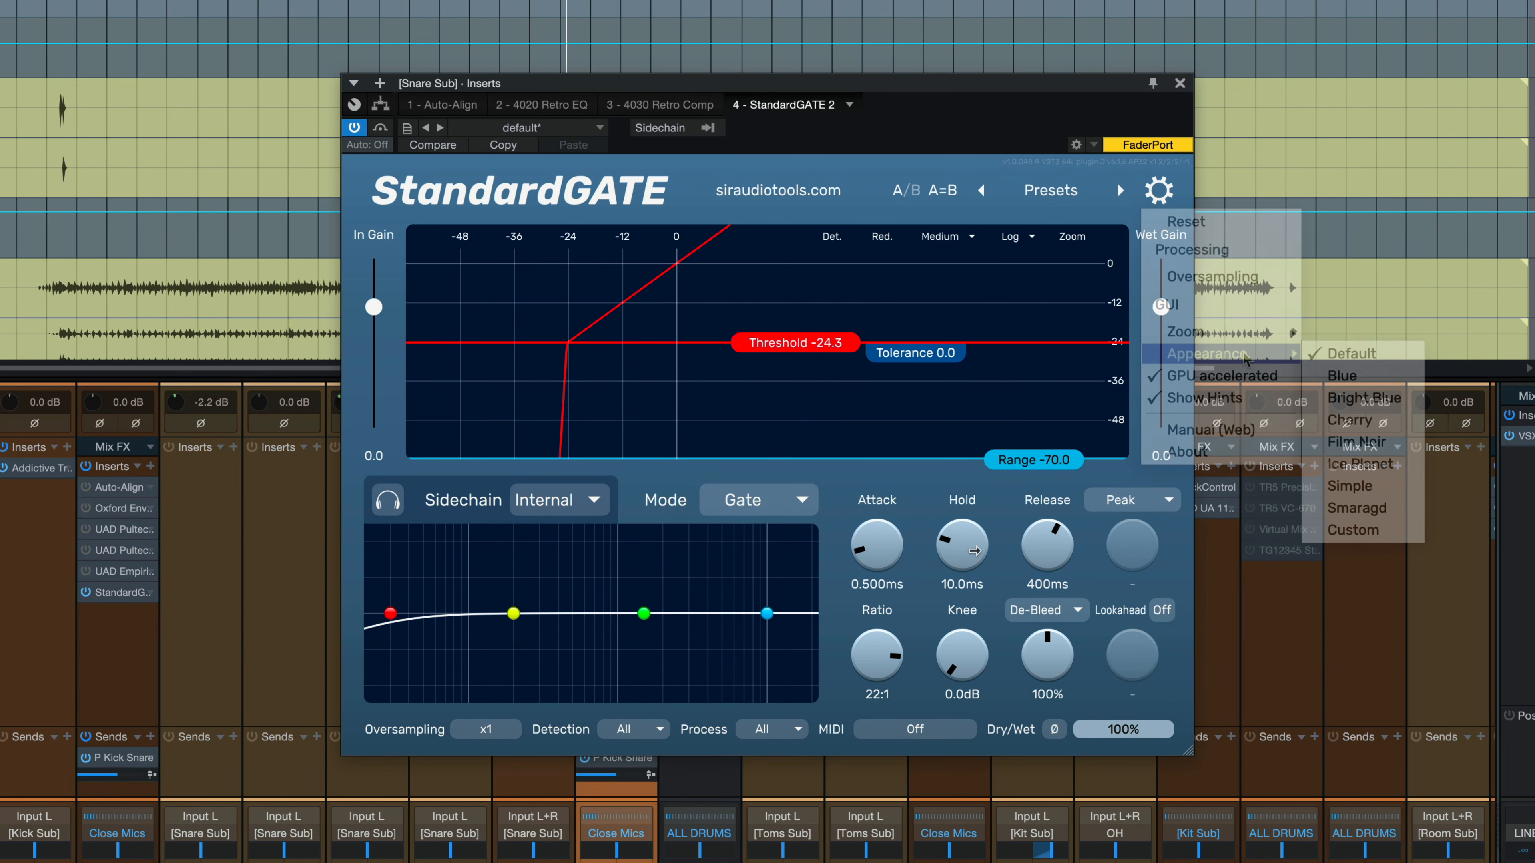
{"action": "left_click", "coordinate": [1347, 372]}
{"action": "left_click", "coordinate": [1158, 190]}
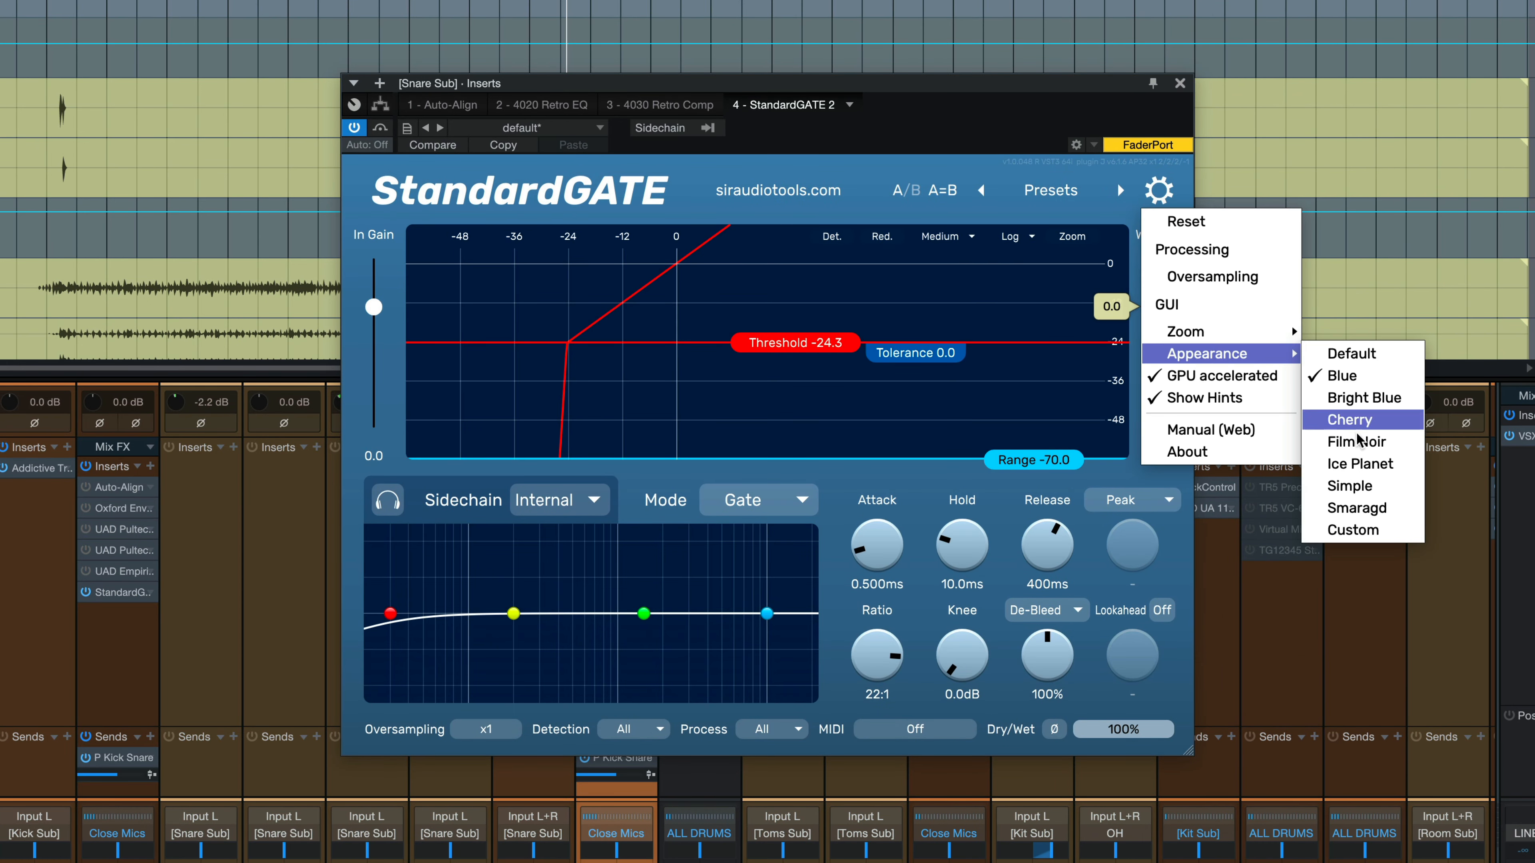
{"action": "left_click", "coordinate": [1357, 453]}
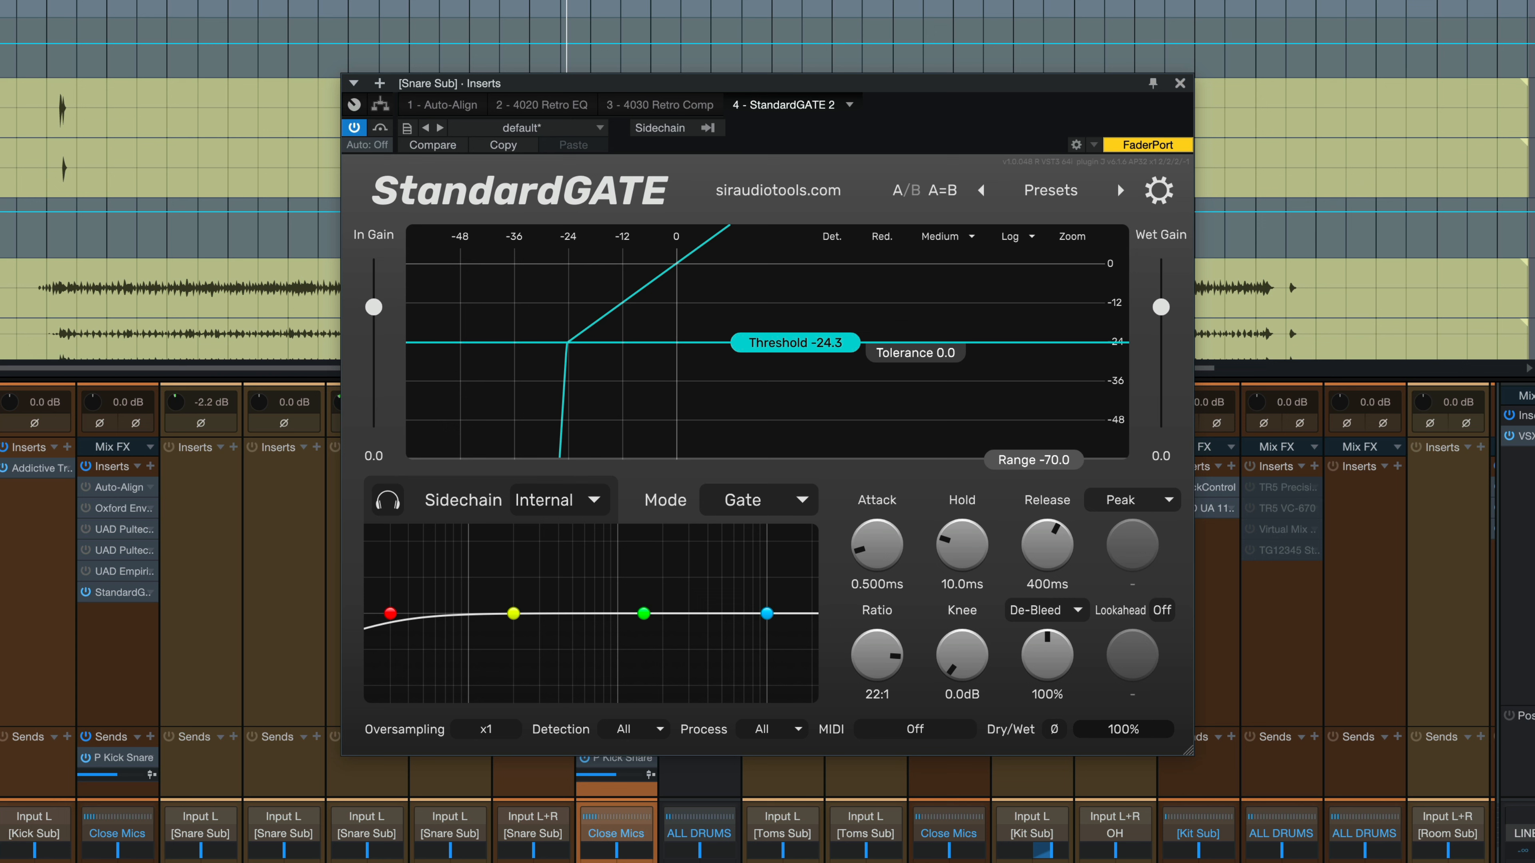
{"action": "left_click", "coordinate": [379, 127]}
Un-bypass and play, then set threshold -20.3 dB, hold 24.7 ms and release 936 ms.
{"action": "left_click", "coordinate": [385, 130]}
{"action": "key", "text": "space"}
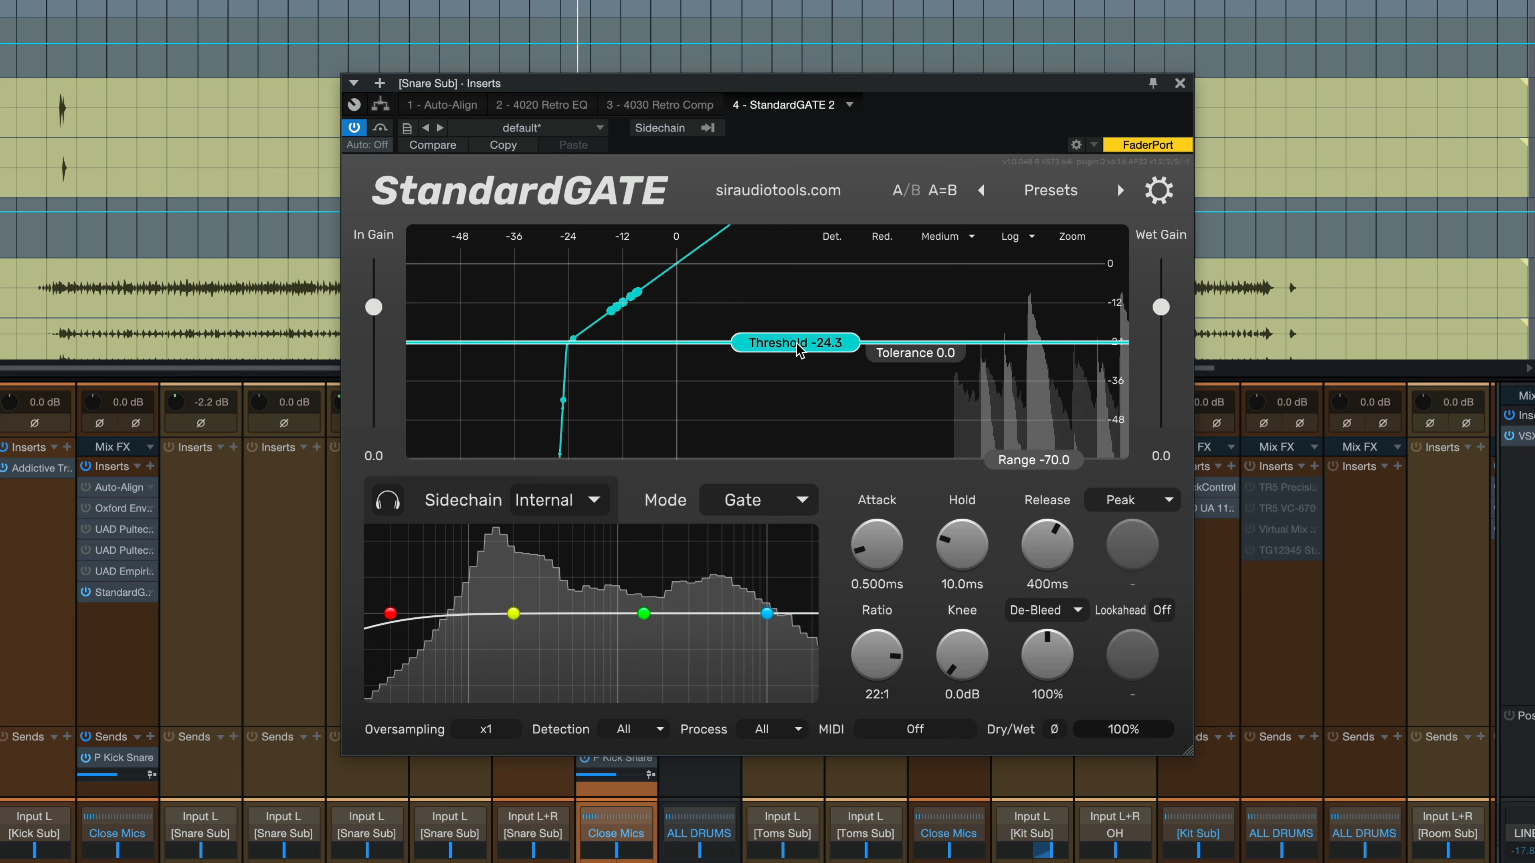
{"action": "left_click_drag", "start_coordinate": [799, 349], "coordinate": [799, 337]}
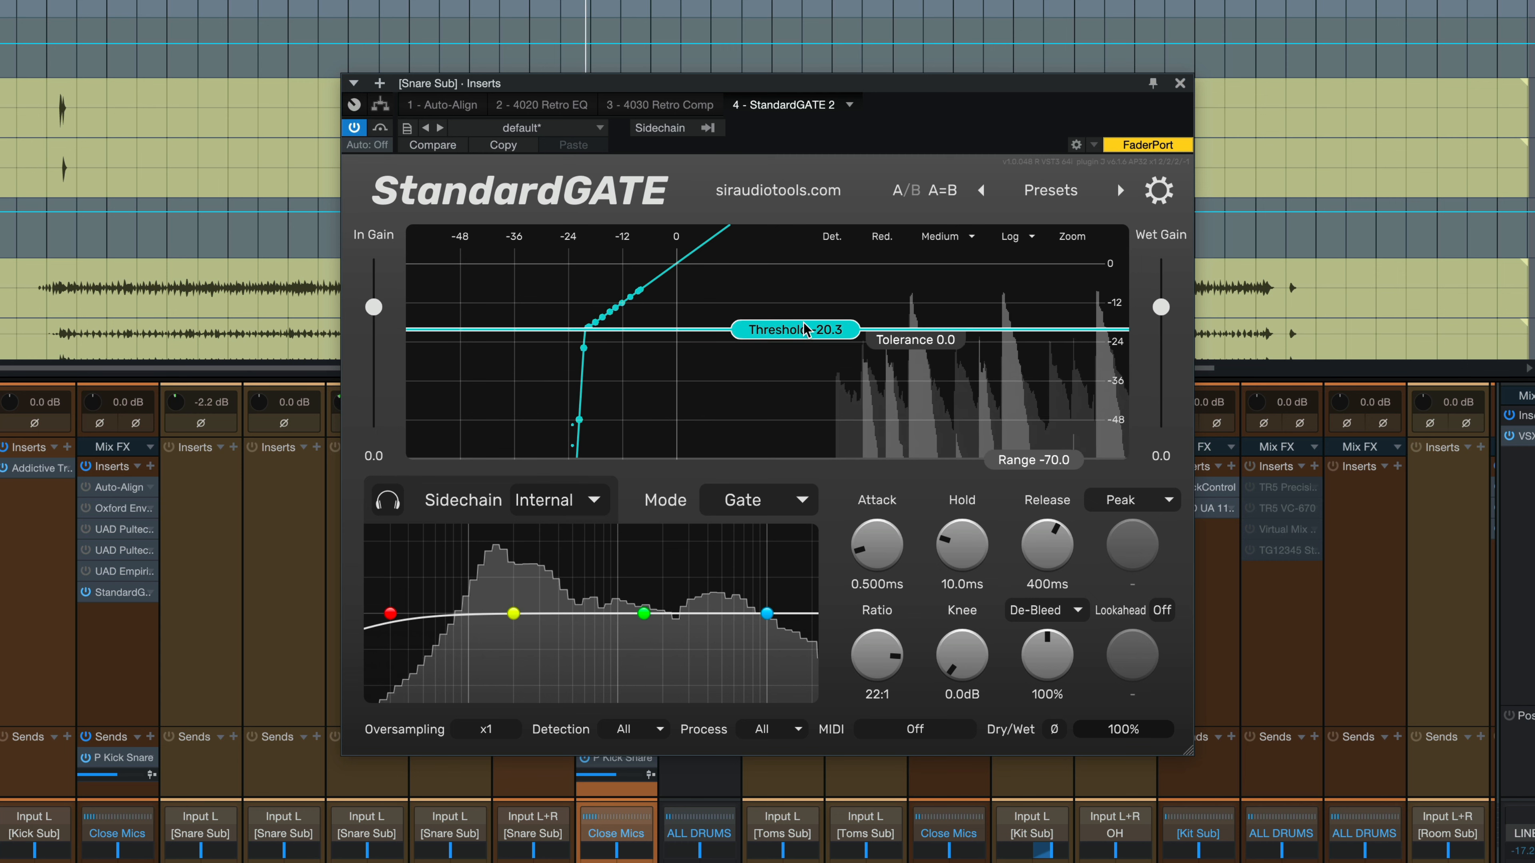
{"action": "left_click", "coordinate": [836, 238]}
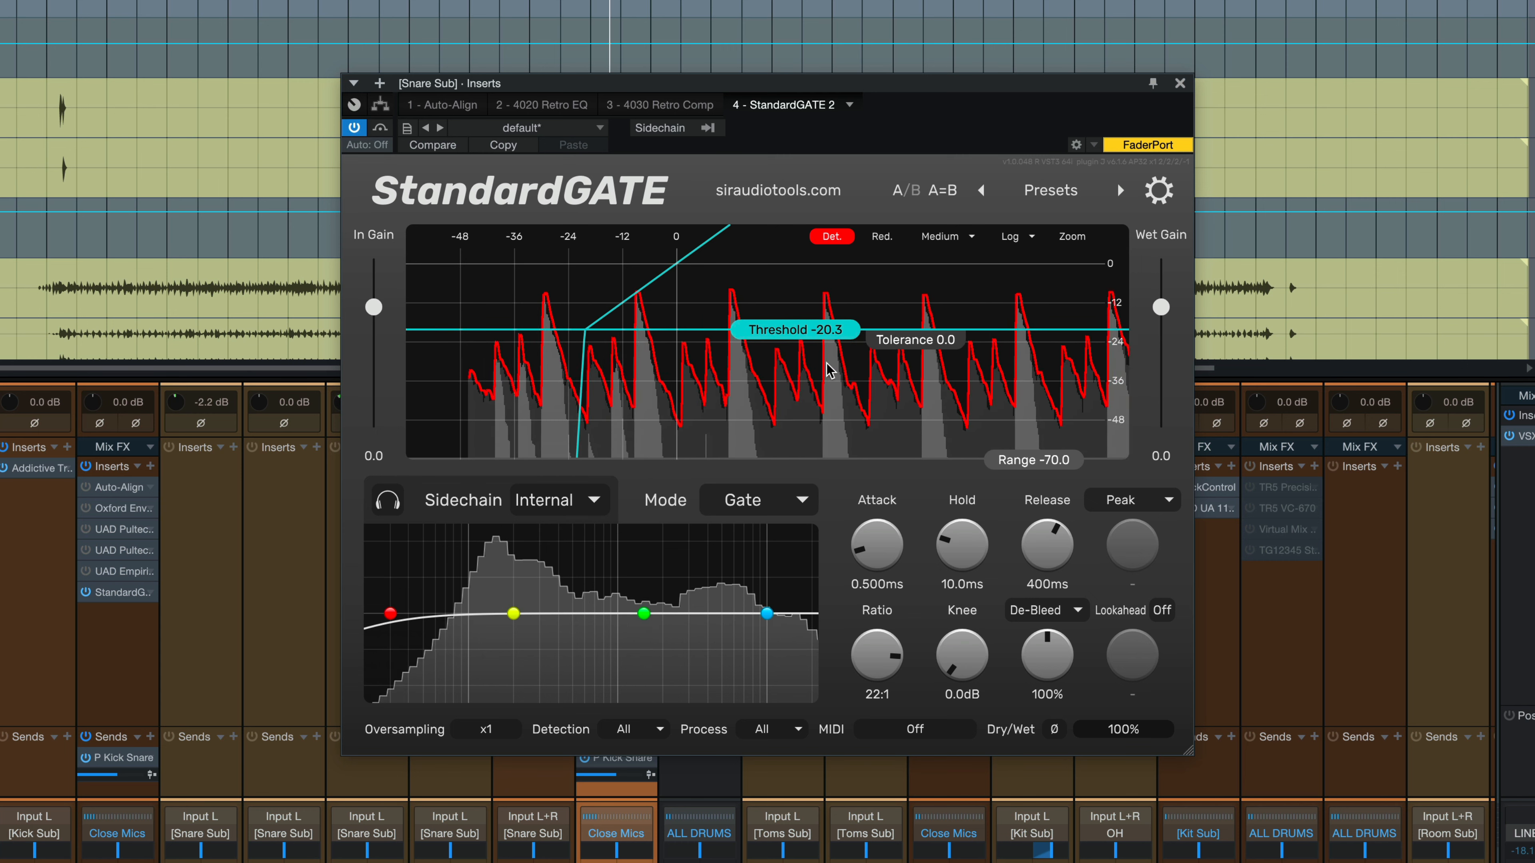
{"action": "left_click", "coordinate": [831, 236]}
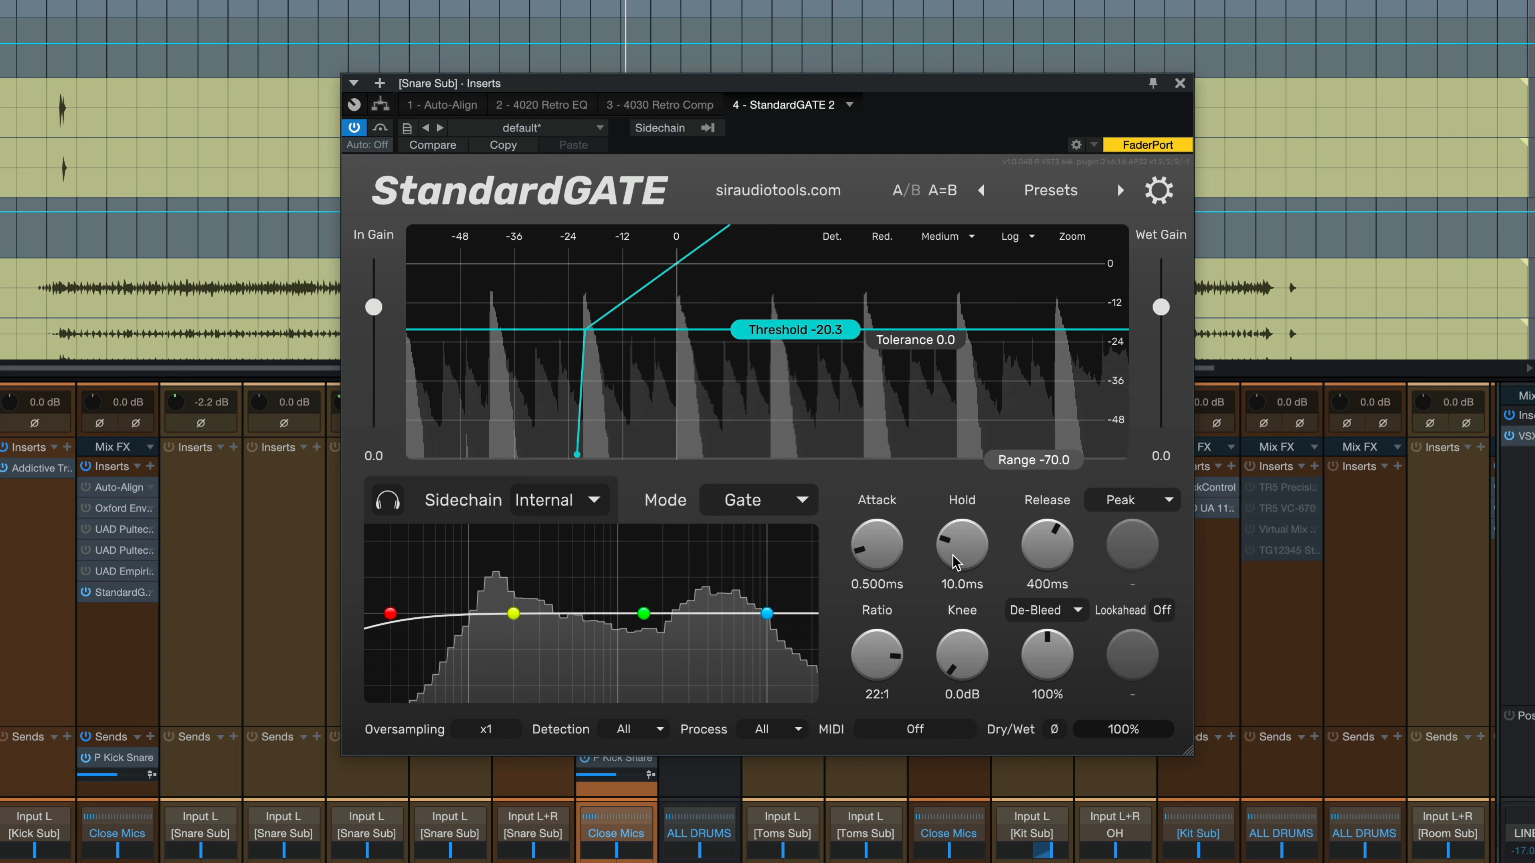
{"action": "left_click_drag", "start_coordinate": [954, 563], "coordinate": [956, 543]}
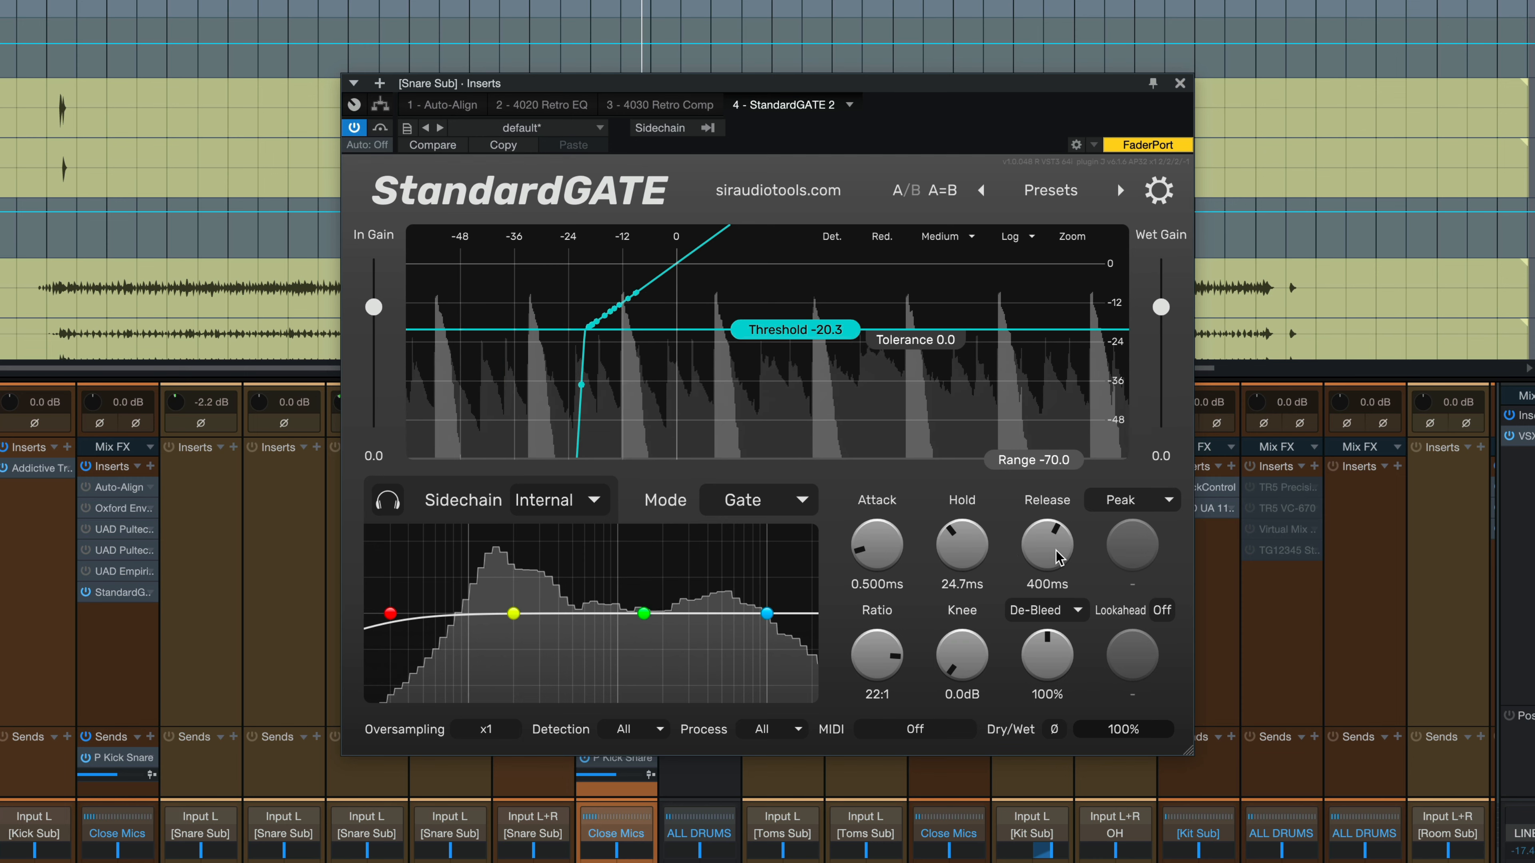
{"action": "left_click_drag", "start_coordinate": [1058, 556], "coordinate": [1059, 542]}
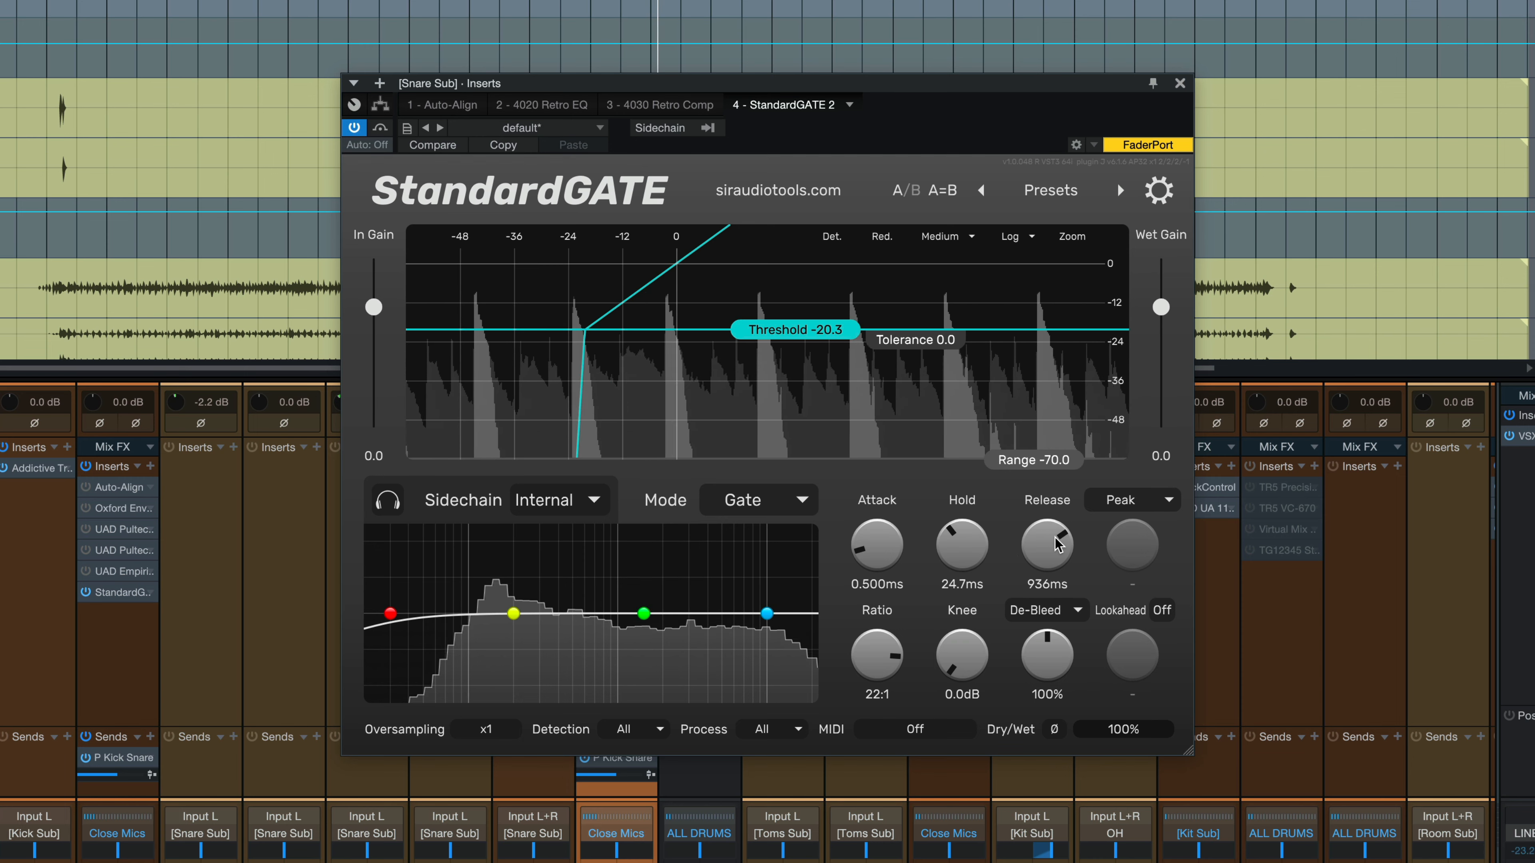
Switch the plugin appearance back to the blue theme.
{"action": "left_click", "coordinate": [1155, 190]}
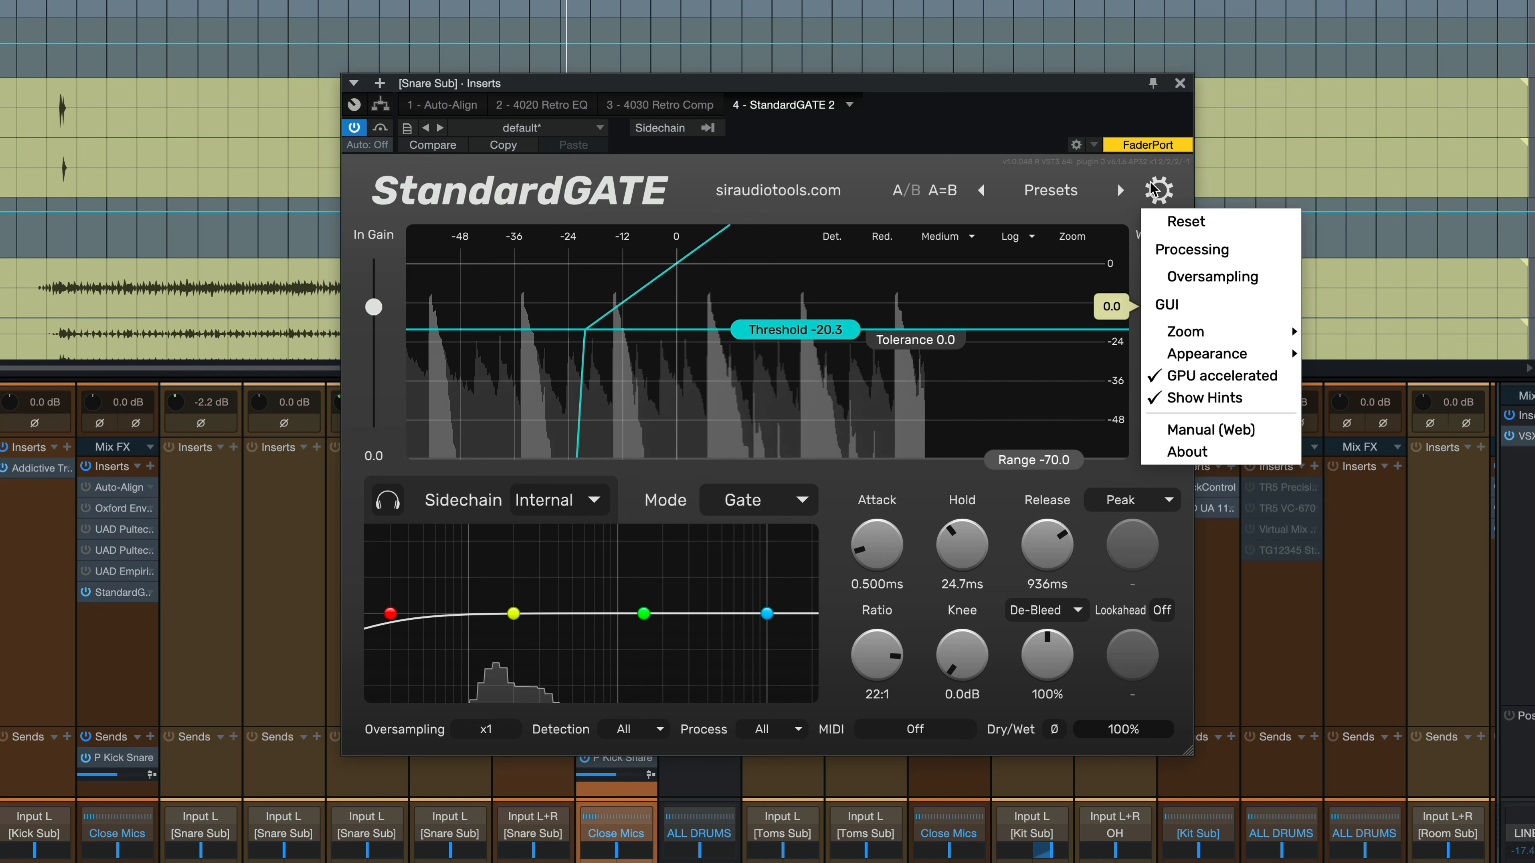
{"action": "mouse_move", "coordinate": [1269, 353]}
{"action": "left_click", "coordinate": [1353, 376]}
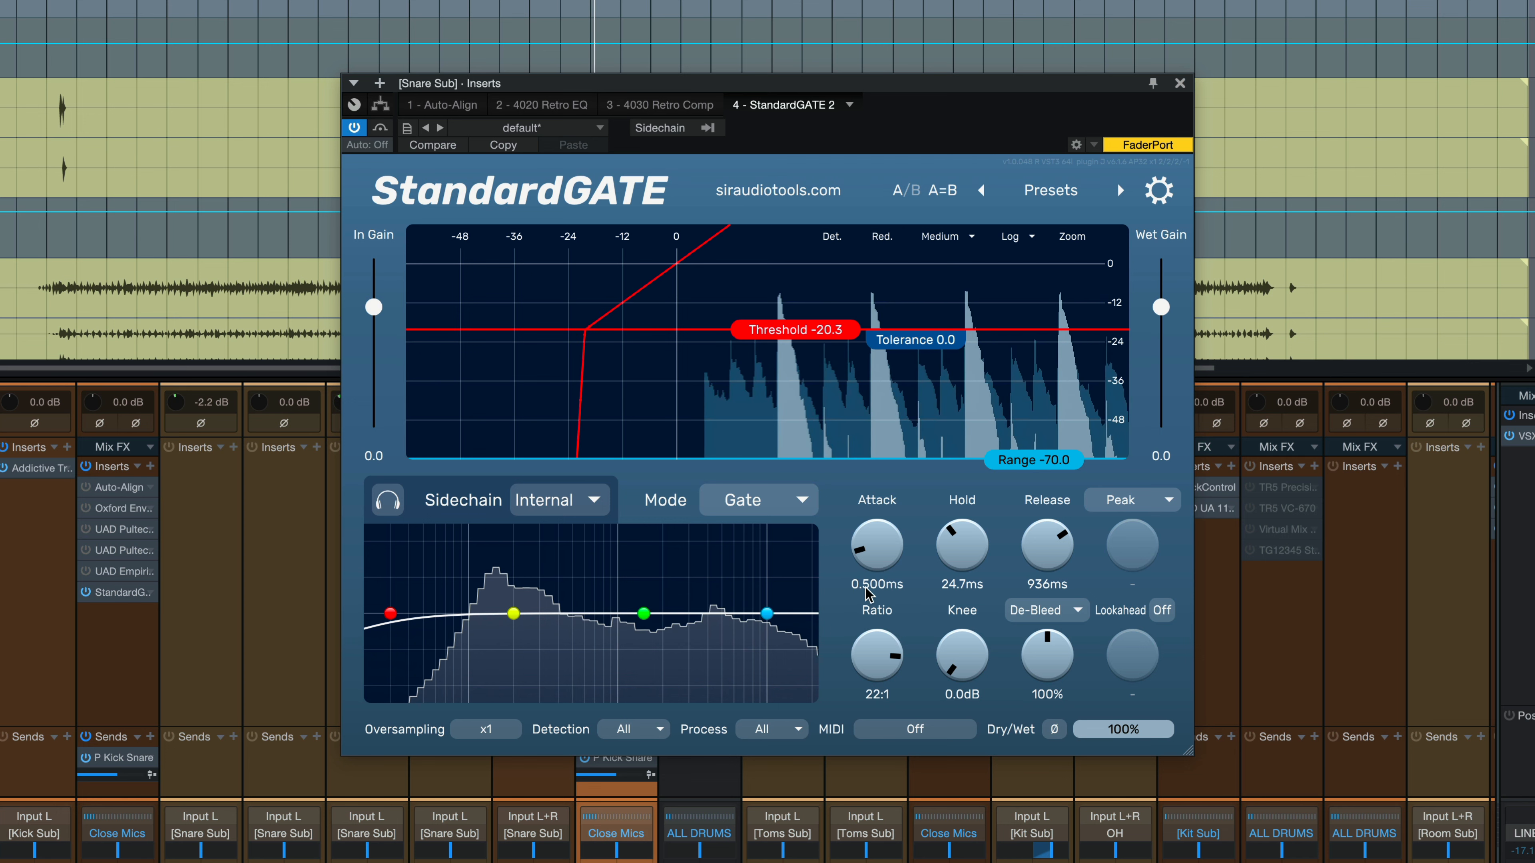
Set ratio to 100:1, knee to 2.0 dB and attack to 0.000 ms.
{"action": "left_click_drag", "start_coordinate": [886, 656], "coordinate": [888, 578]}
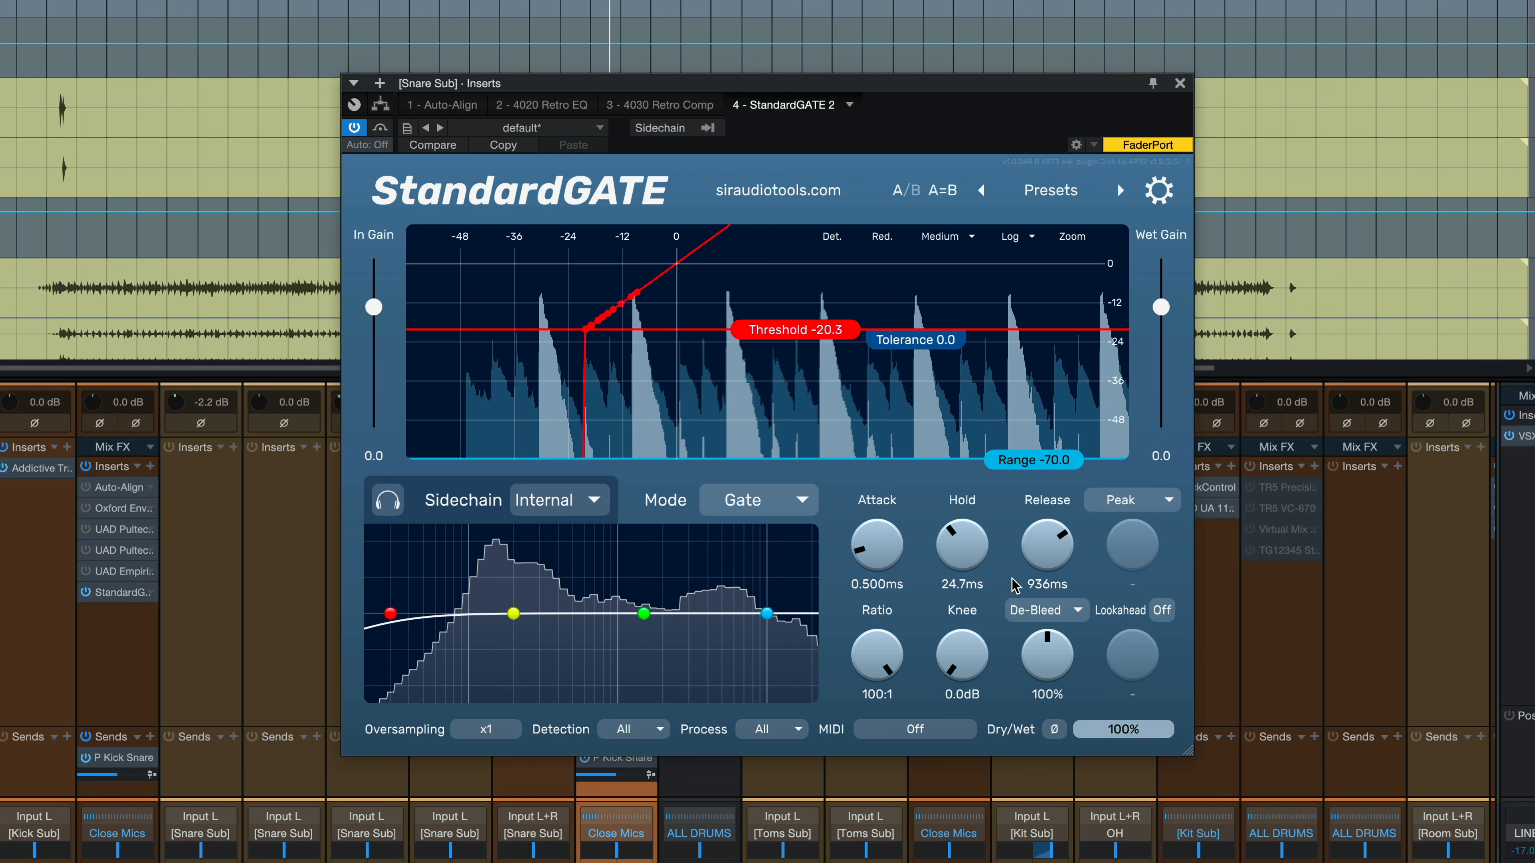
{"action": "mouse_move", "coordinate": [970, 659]}
{"action": "left_mouse_down"}
{"action": "mouse_move", "coordinate": [972, 643]}
{"action": "mouse_move", "coordinate": [972, 657]}
{"action": "left_mouse_up"}
{"action": "left_click_drag", "start_coordinate": [896, 571], "coordinate": [900, 596]}
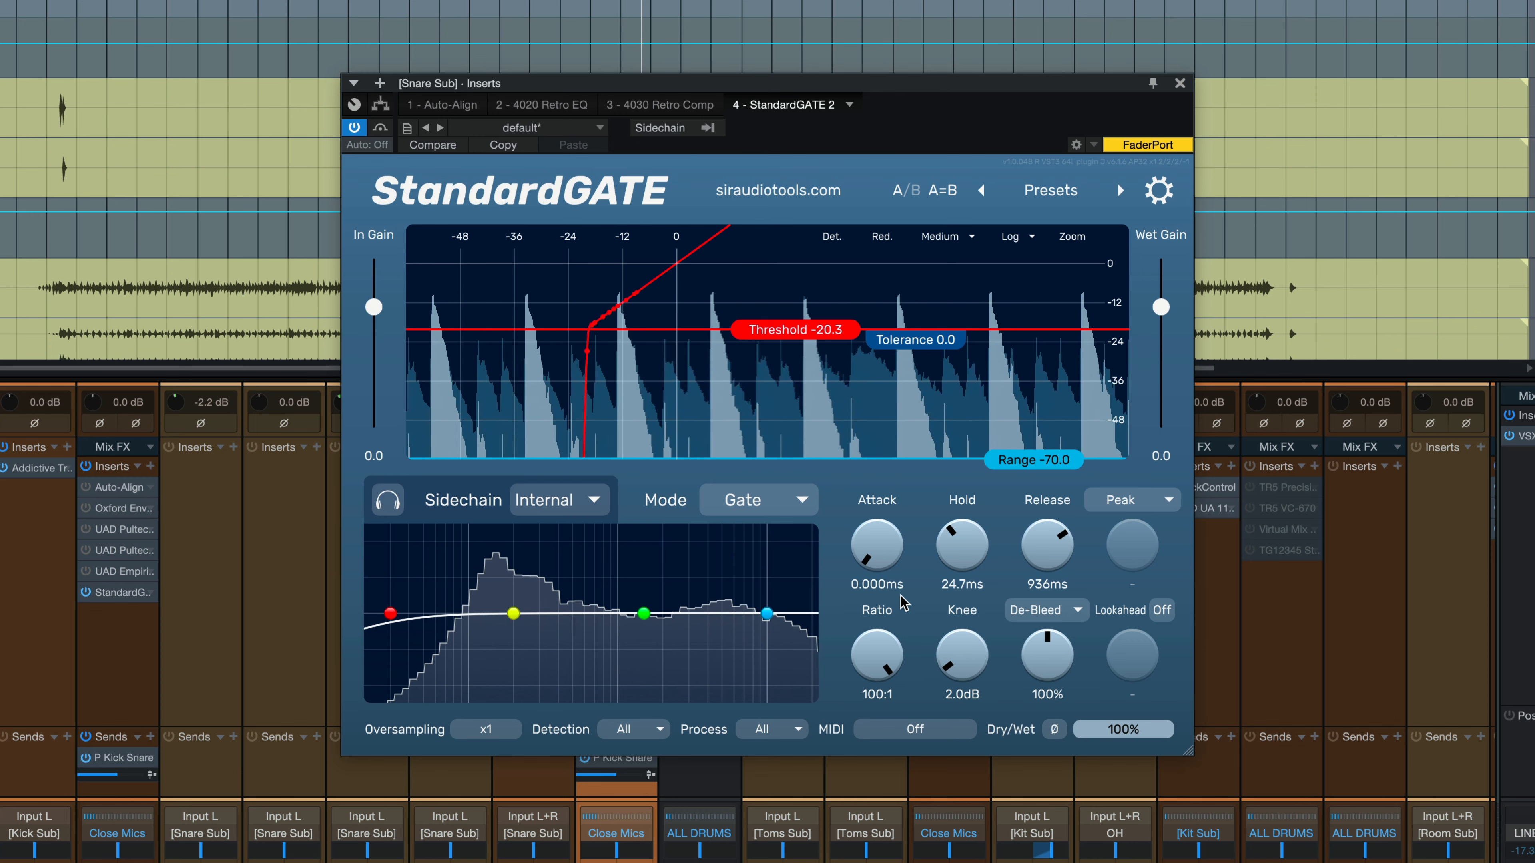
Enable lookahead in the 0–10 ms range at 1.03 ms and set the sidechain filter to Off.
{"action": "left_click", "coordinate": [1161, 610]}
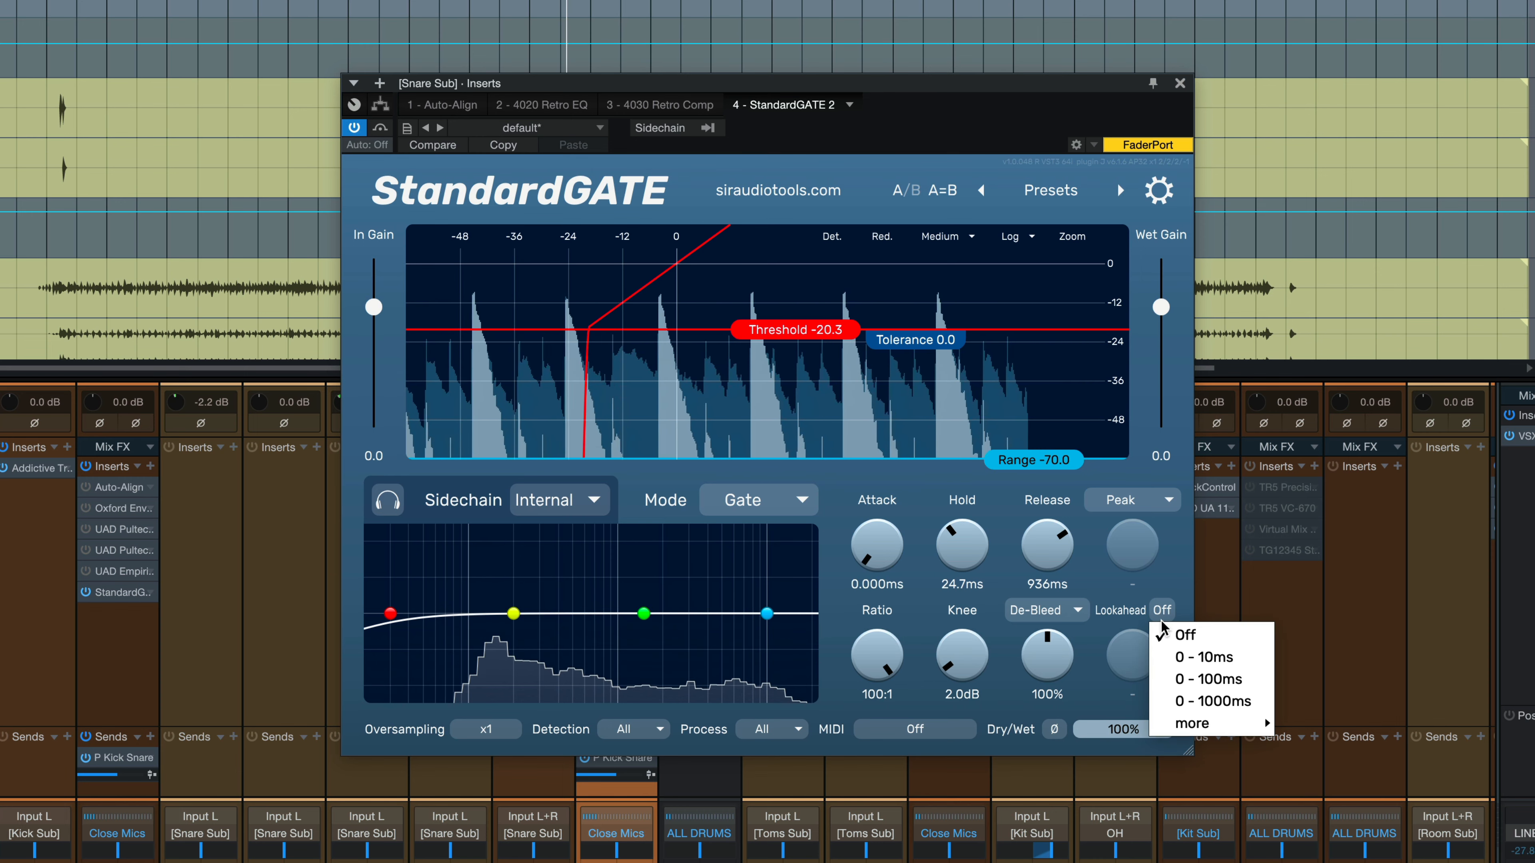
{"action": "left_click", "coordinate": [1202, 657]}
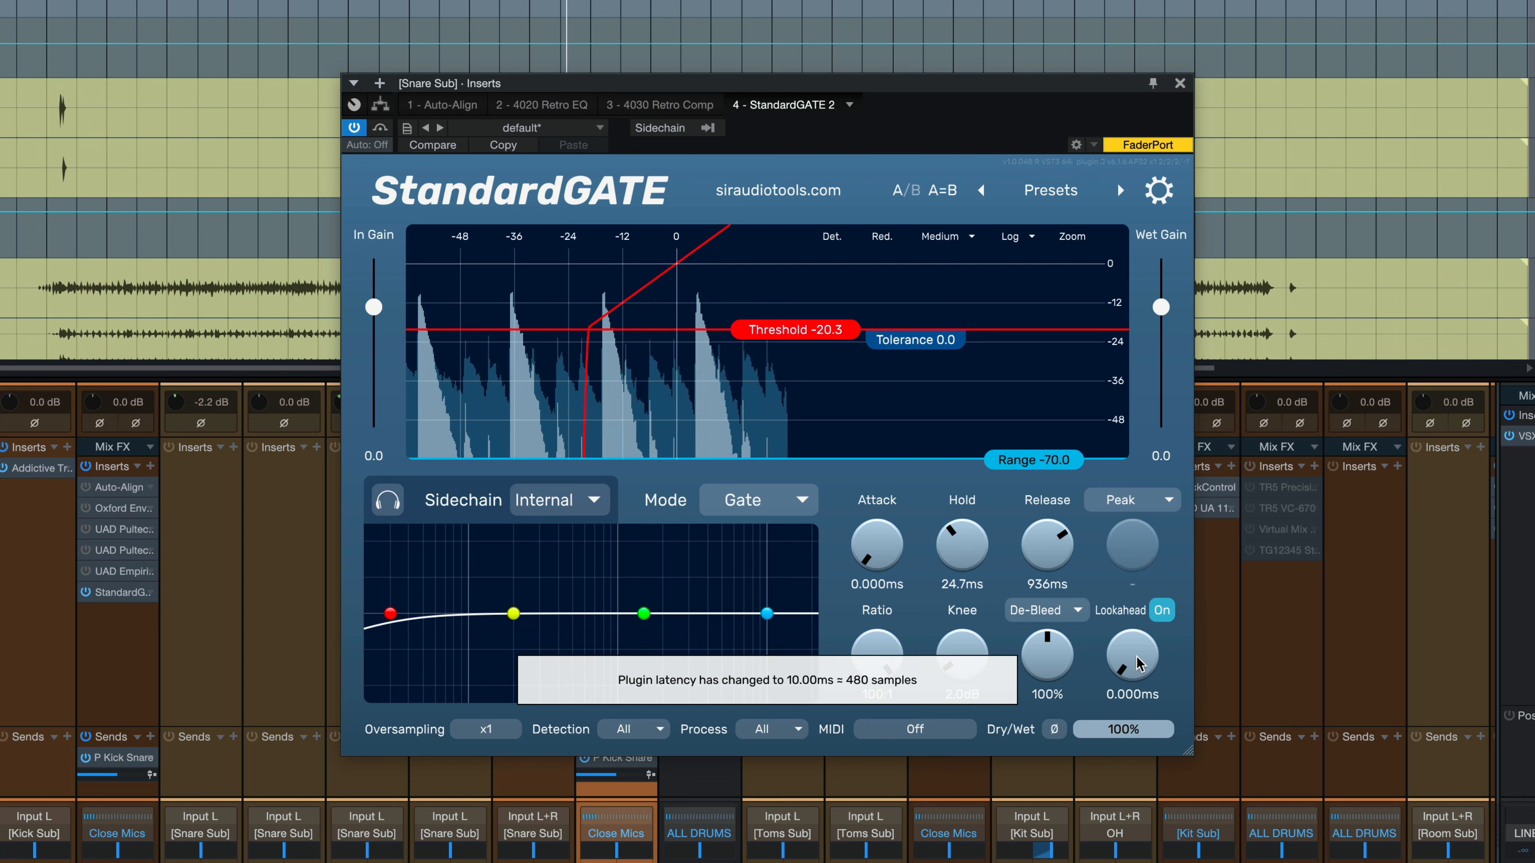
{"action": "left_click_drag", "start_coordinate": [1136, 663], "coordinate": [1134, 618]}
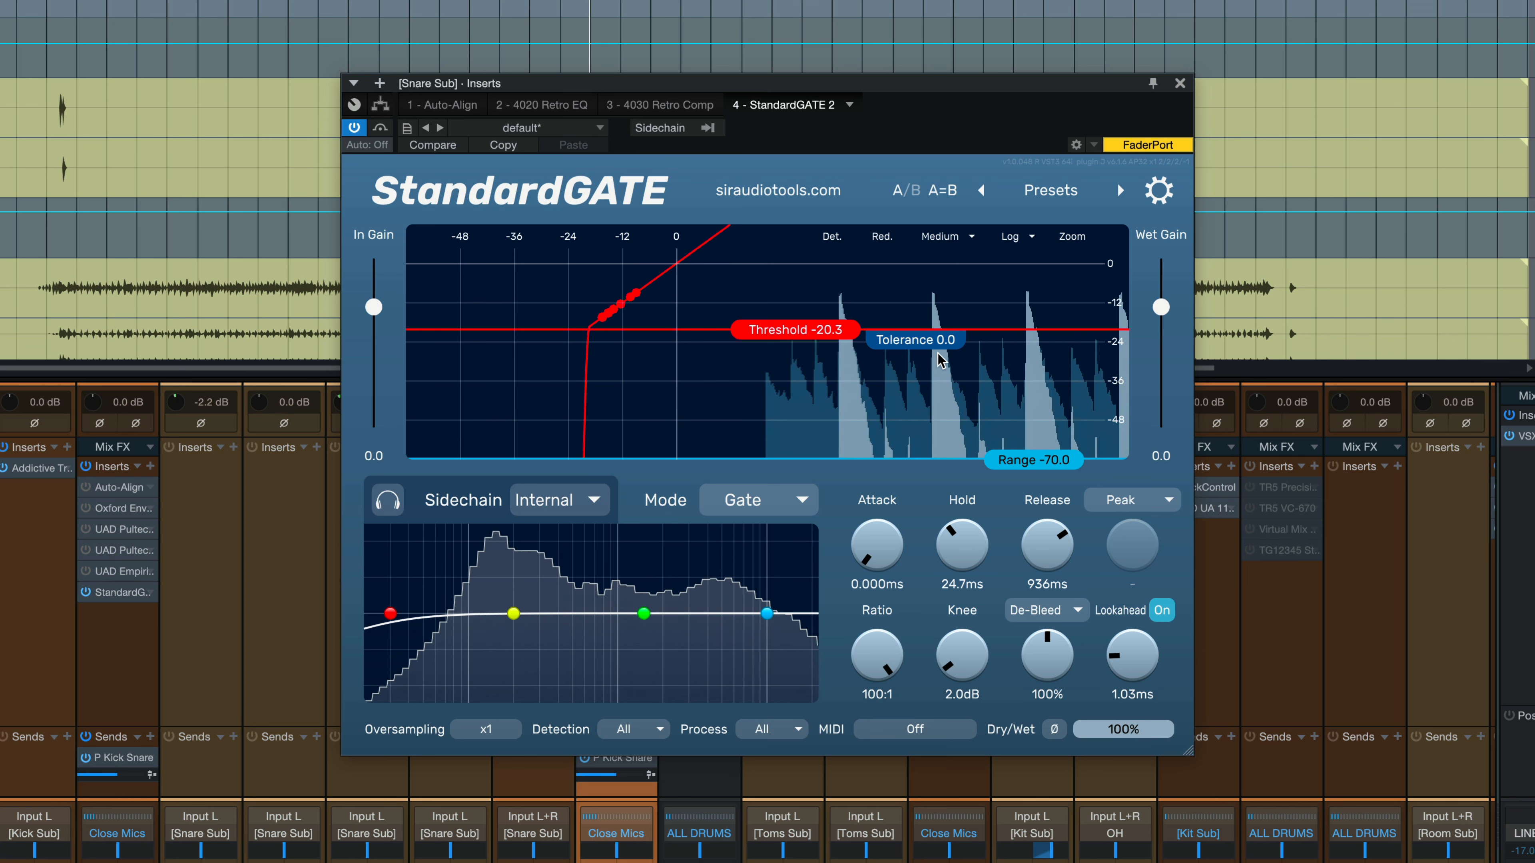
{"action": "left_click", "coordinate": [1057, 610]}
{"action": "left_click", "coordinate": [1064, 637]}
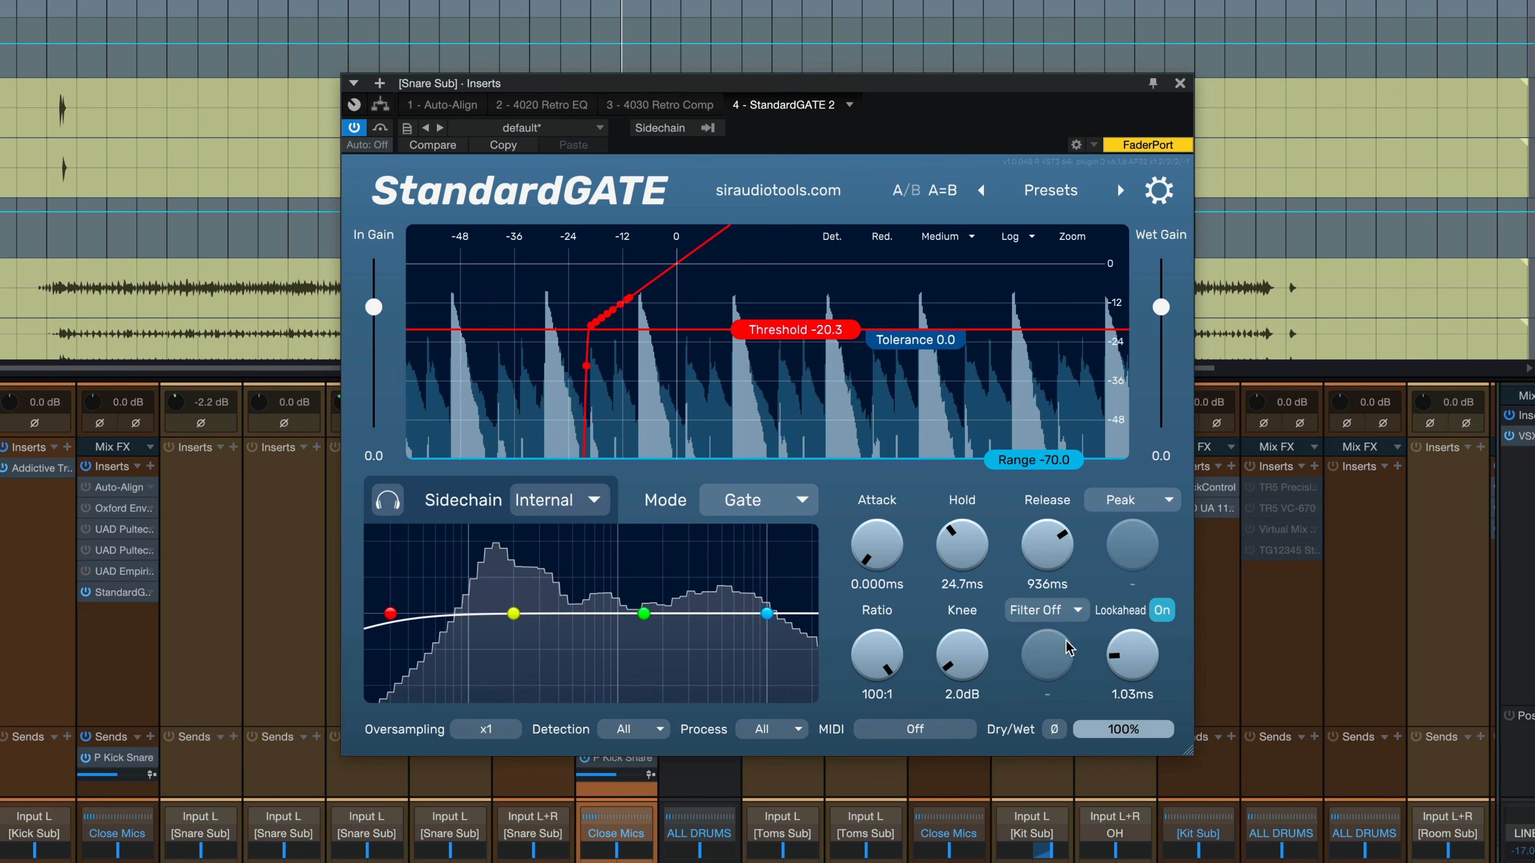
{"action": "left_click", "coordinate": [1037, 616]}
{"action": "left_click", "coordinate": [1053, 660]}
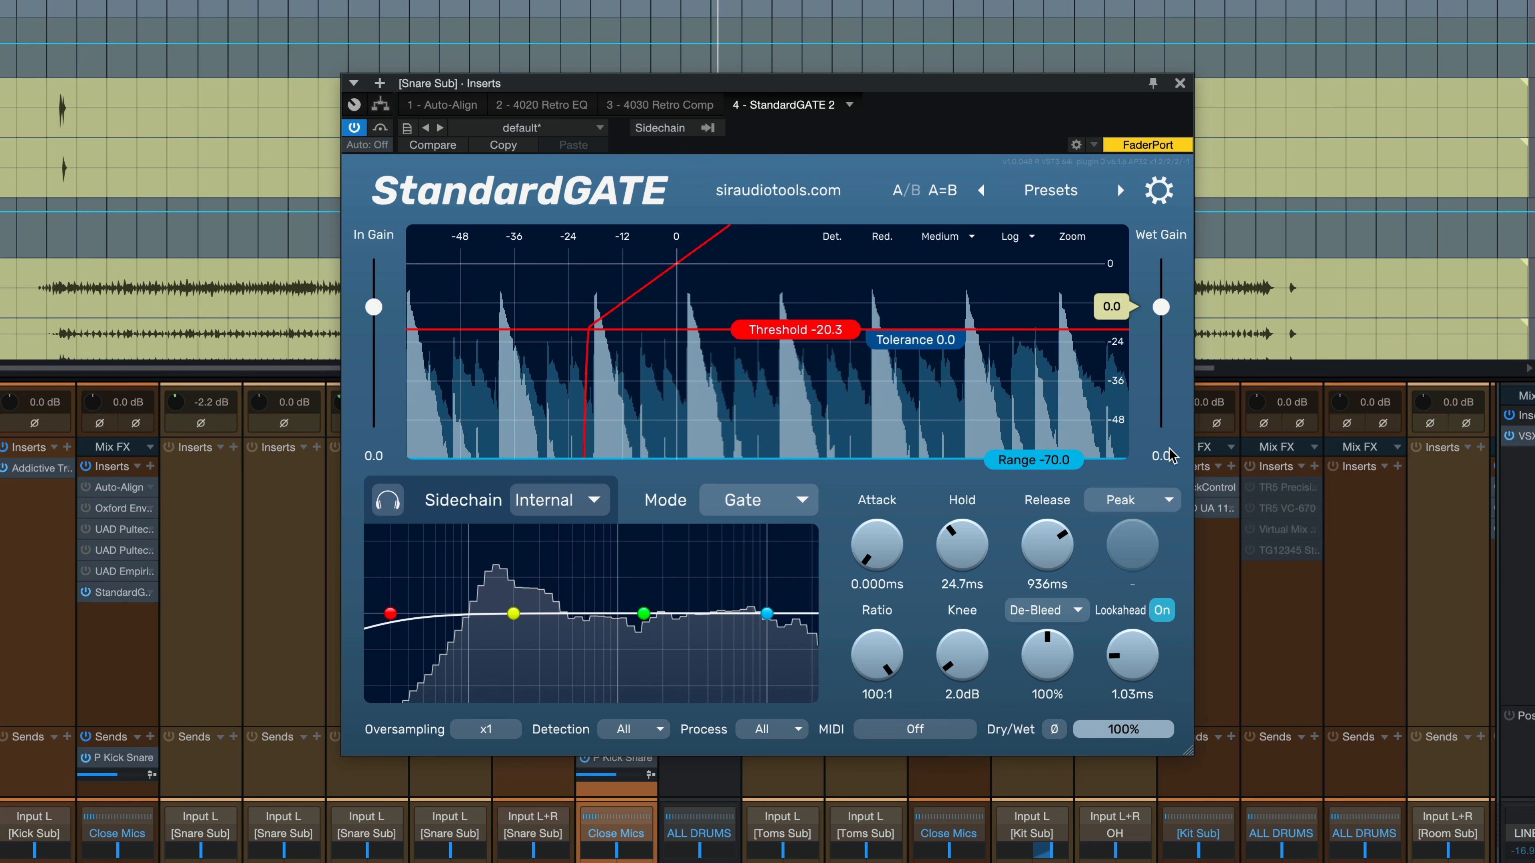
{"action": "left_click", "coordinate": [1064, 611]}
{"action": "left_click", "coordinate": [1049, 636]}
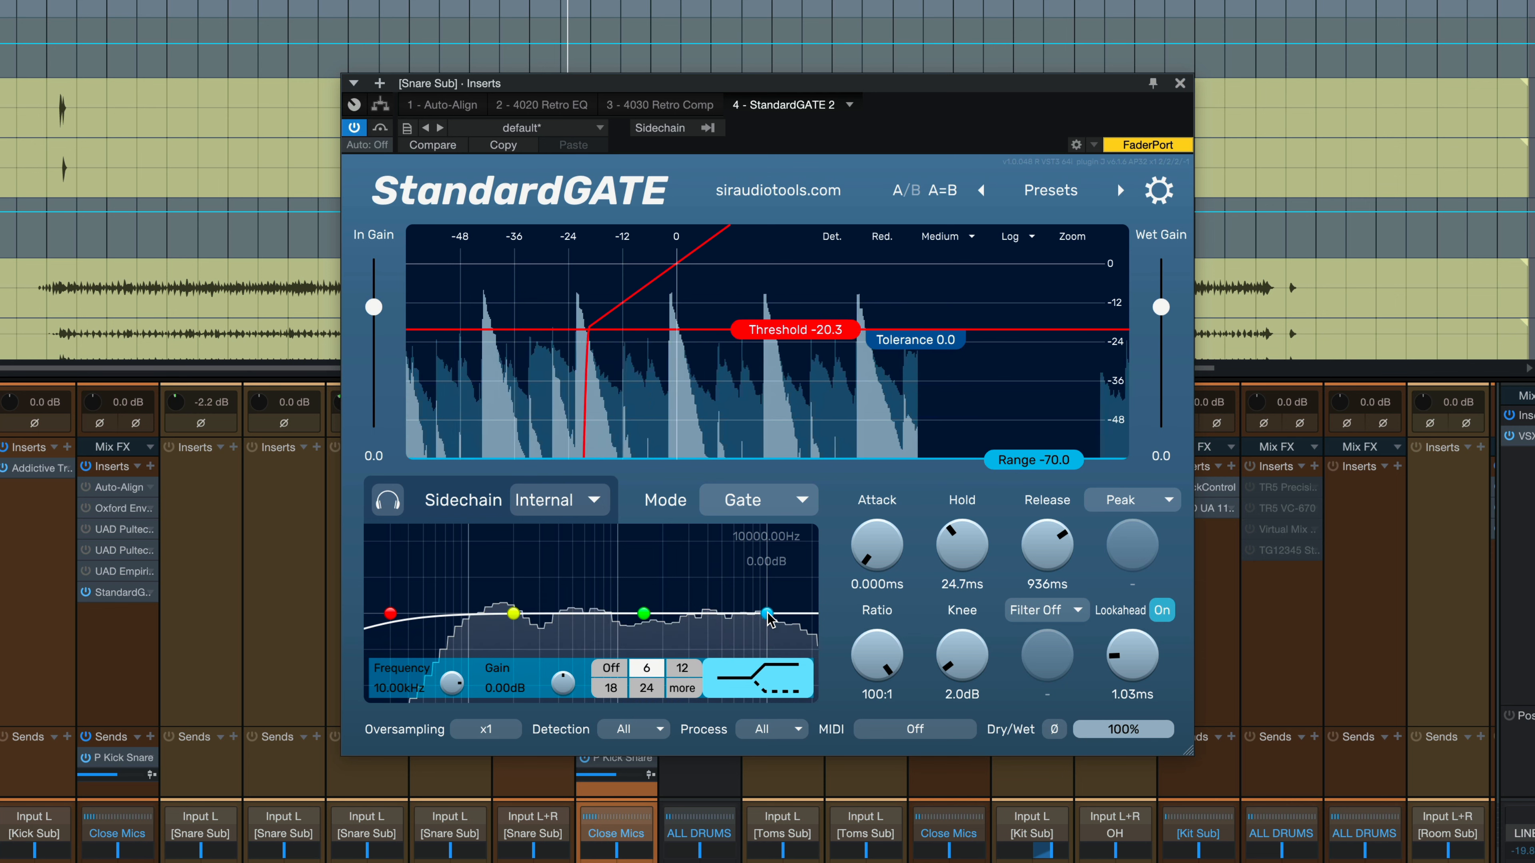
Cut sidechain highs, boost about 6.70 dB near 158.8 Hz, and set hold 37.2 ms, release 445 ms.
{"action": "left_click_drag", "start_coordinate": [769, 618], "coordinate": [622, 774]}
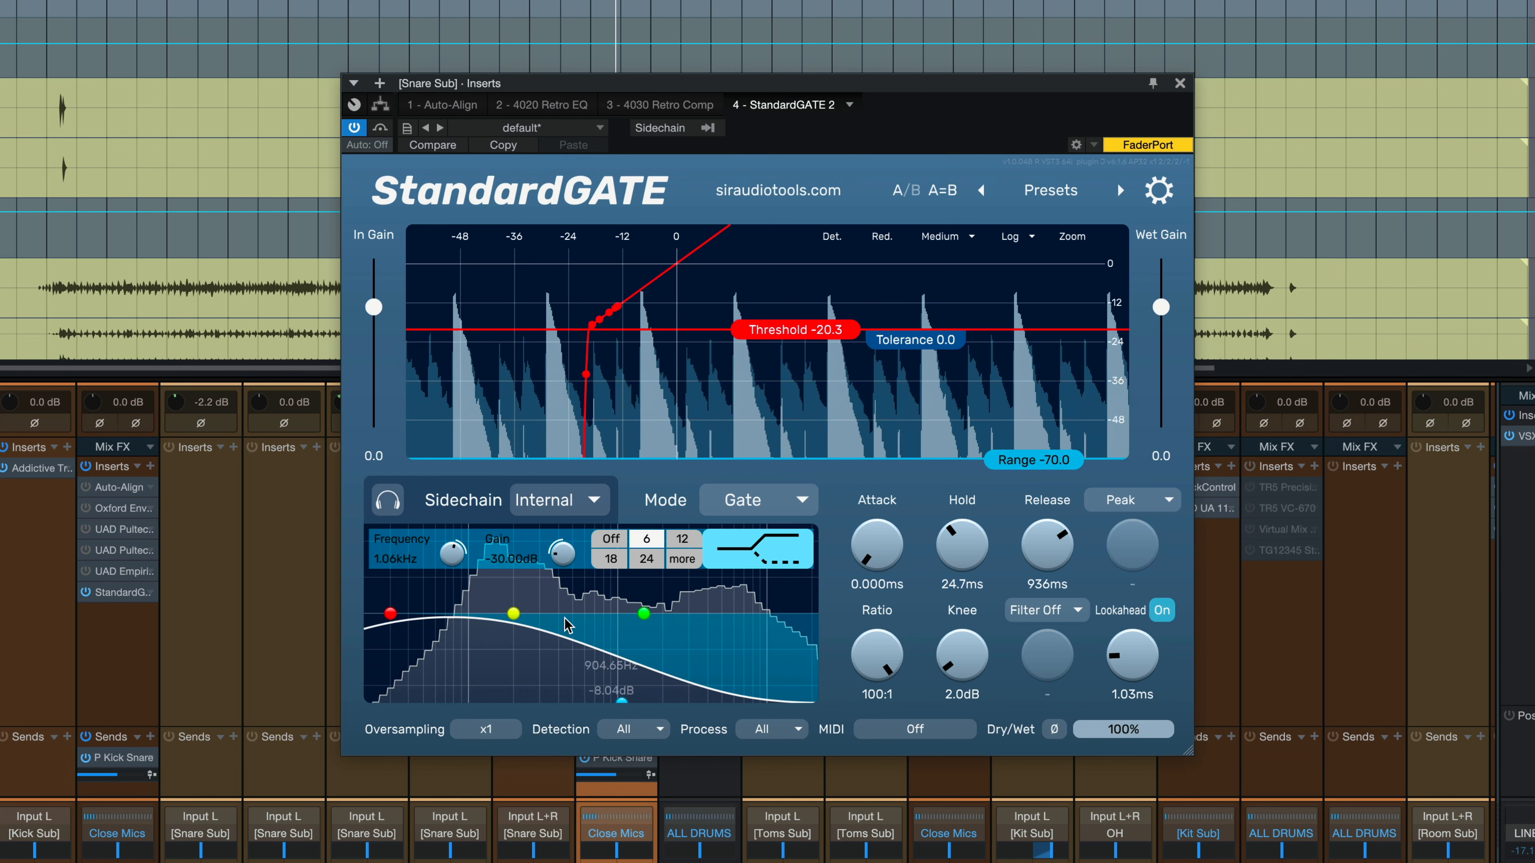
{"action": "mouse_move", "coordinate": [514, 613]}
{"action": "left_mouse_down"}
{"action": "mouse_move", "coordinate": [517, 593]}
{"action": "mouse_move", "coordinate": [499, 598]}
{"action": "left_mouse_up"}
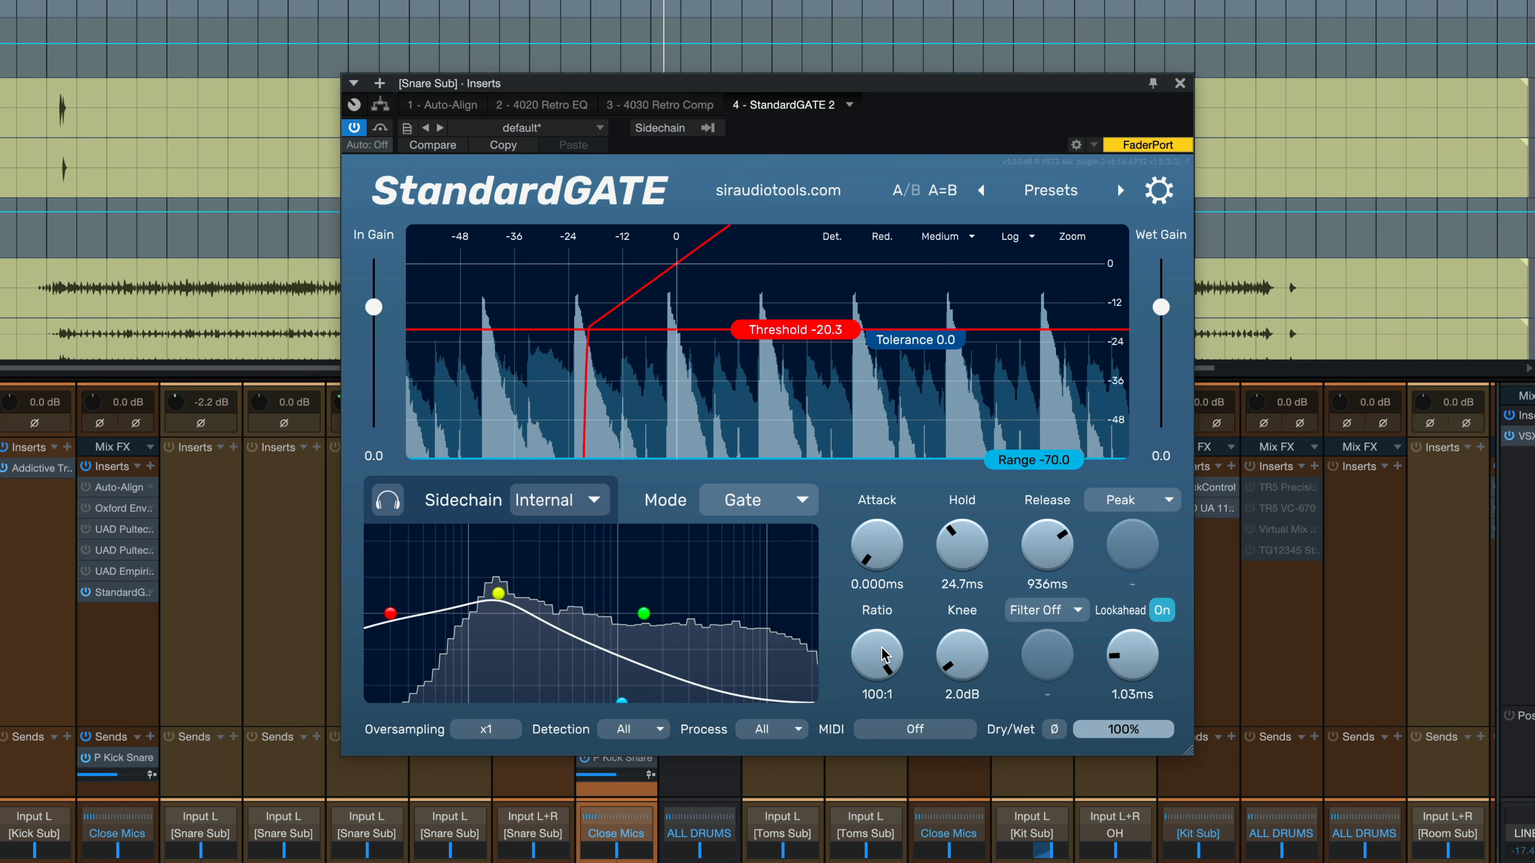
{"action": "left_click_drag", "start_coordinate": [1037, 555], "coordinate": [1029, 581]}
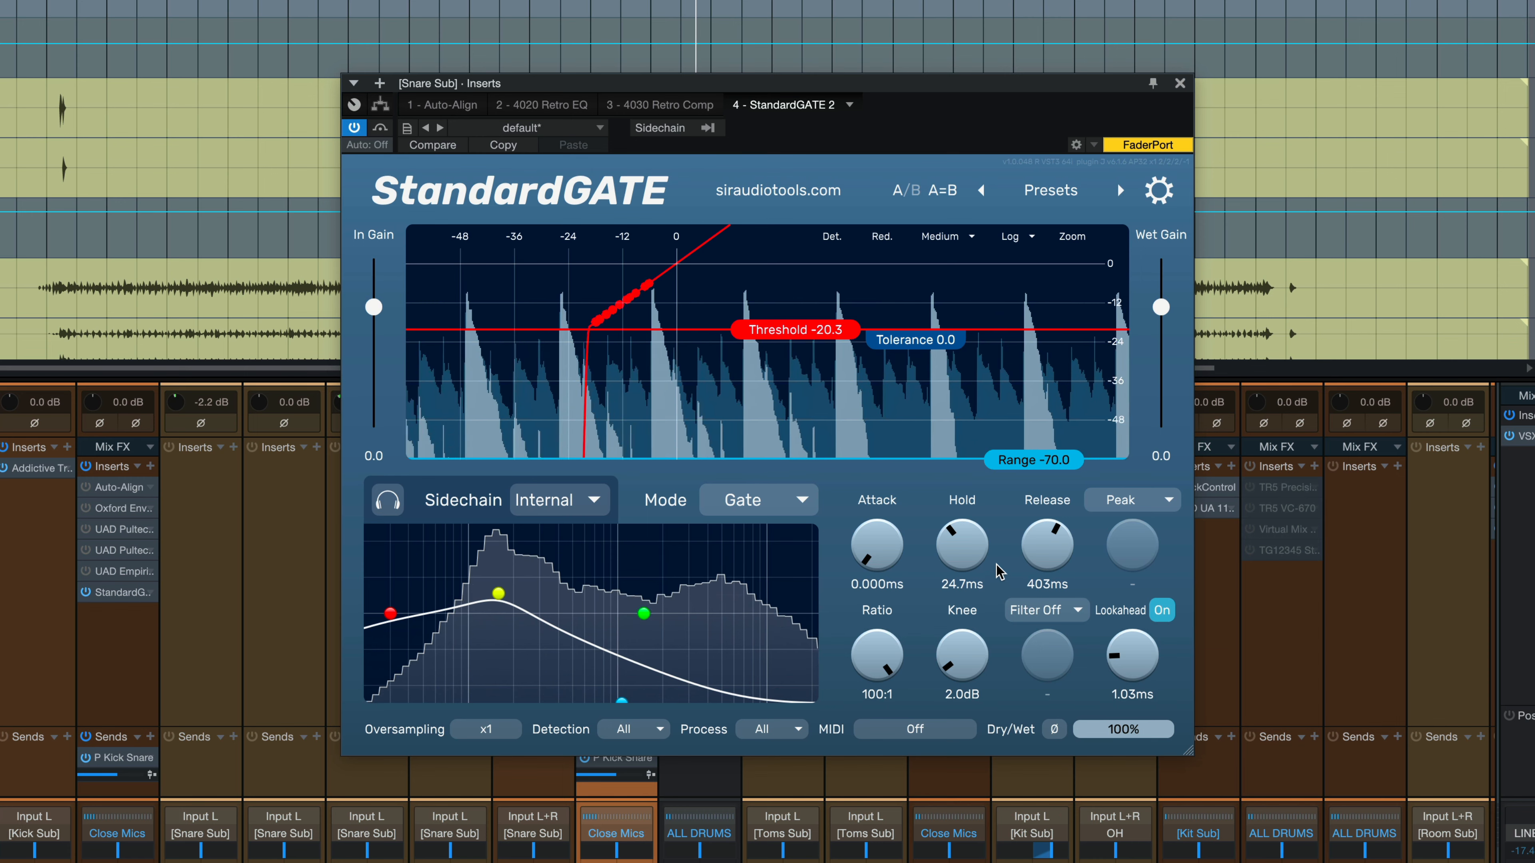
{"action": "left_click_drag", "start_coordinate": [1053, 552], "coordinate": [1055, 546]}
{"action": "left_click_drag", "start_coordinate": [962, 557], "coordinate": [1037, 555]}
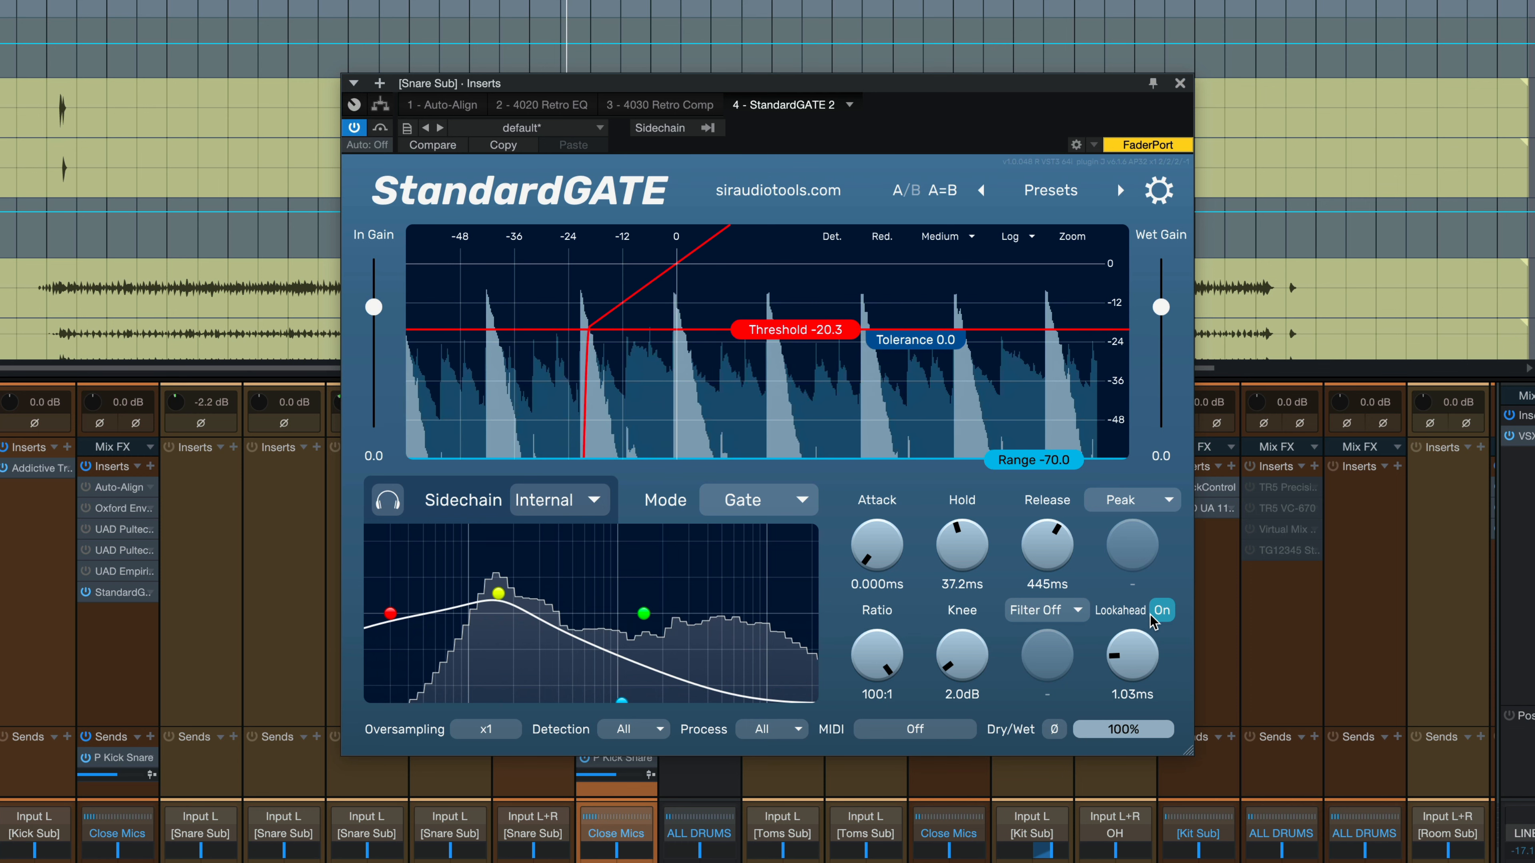
Switch level detection from Peak to RMS Decay and audition the result.
{"action": "key", "text": "space"}
{"action": "left_click", "coordinate": [1116, 500]}
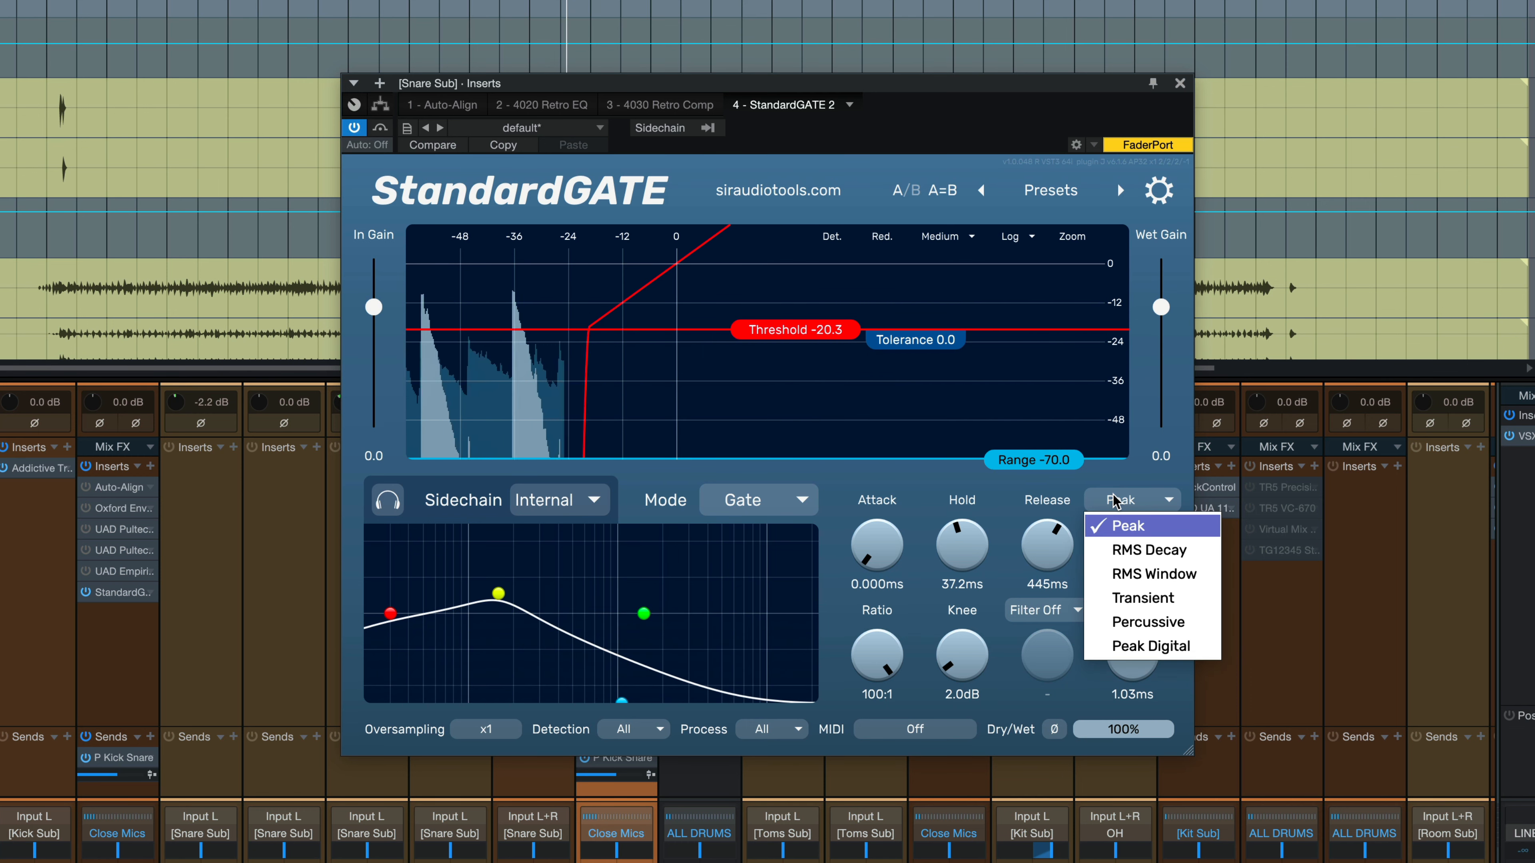
{"action": "left_click", "coordinate": [1152, 550]}
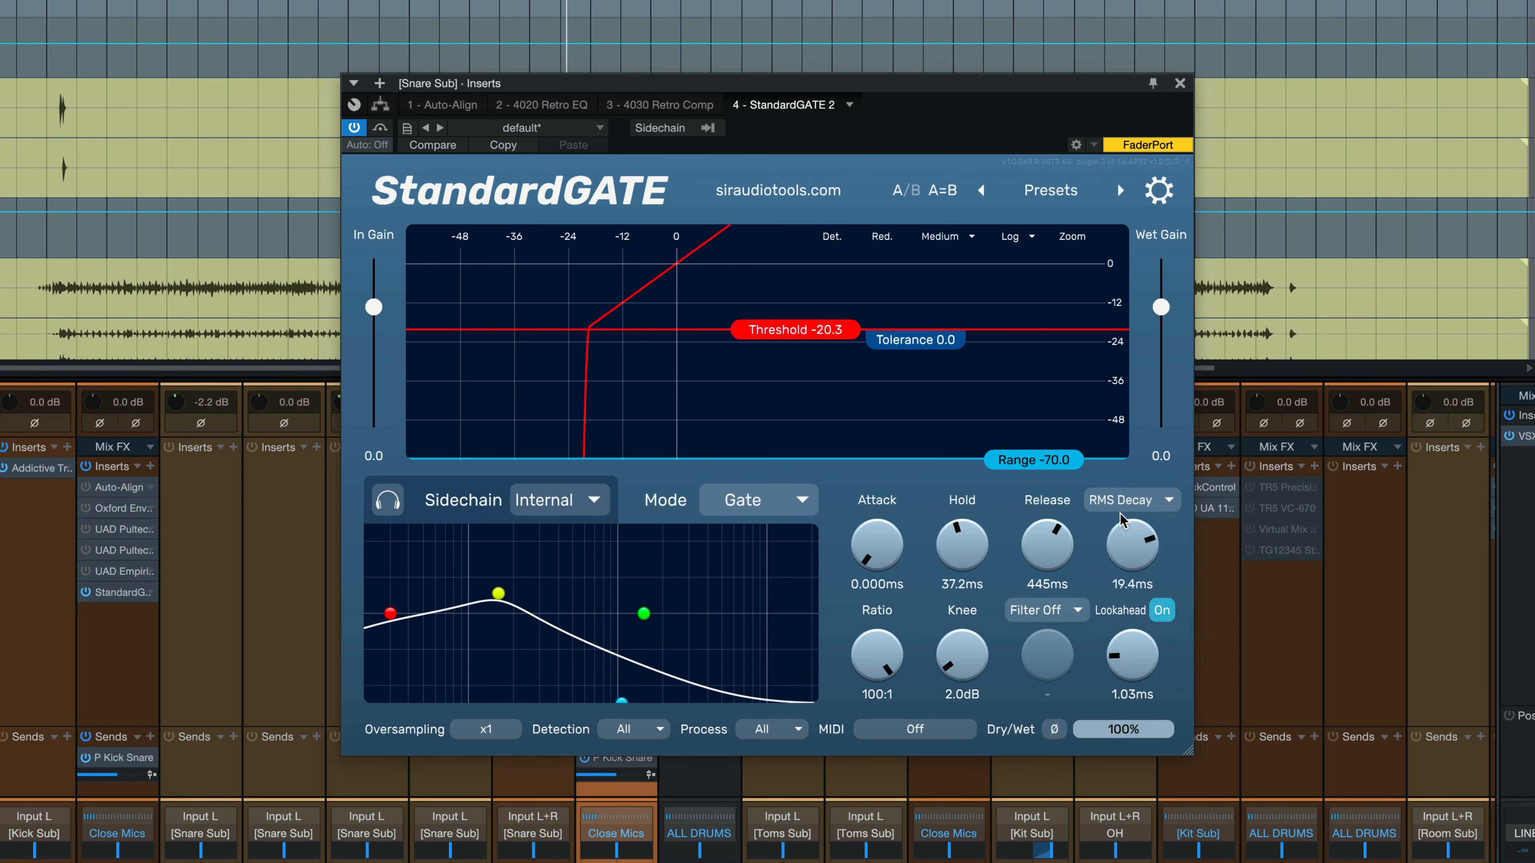
{"action": "key", "text": "space"}
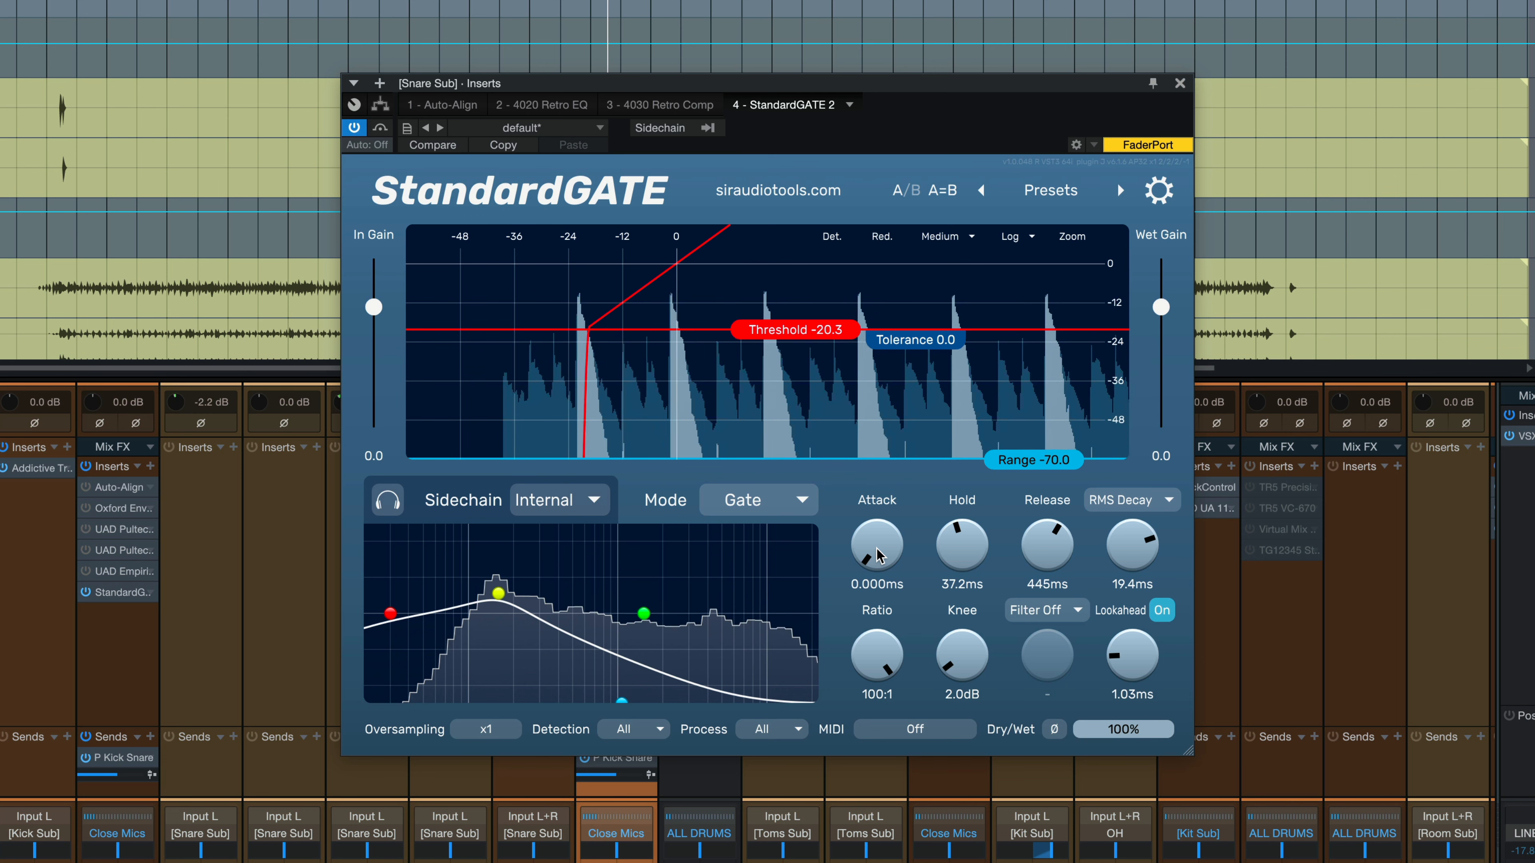
Try Transient, then settle on Percussive release detection, with attack raised to 0.090 ms.
{"action": "key", "text": "space"}
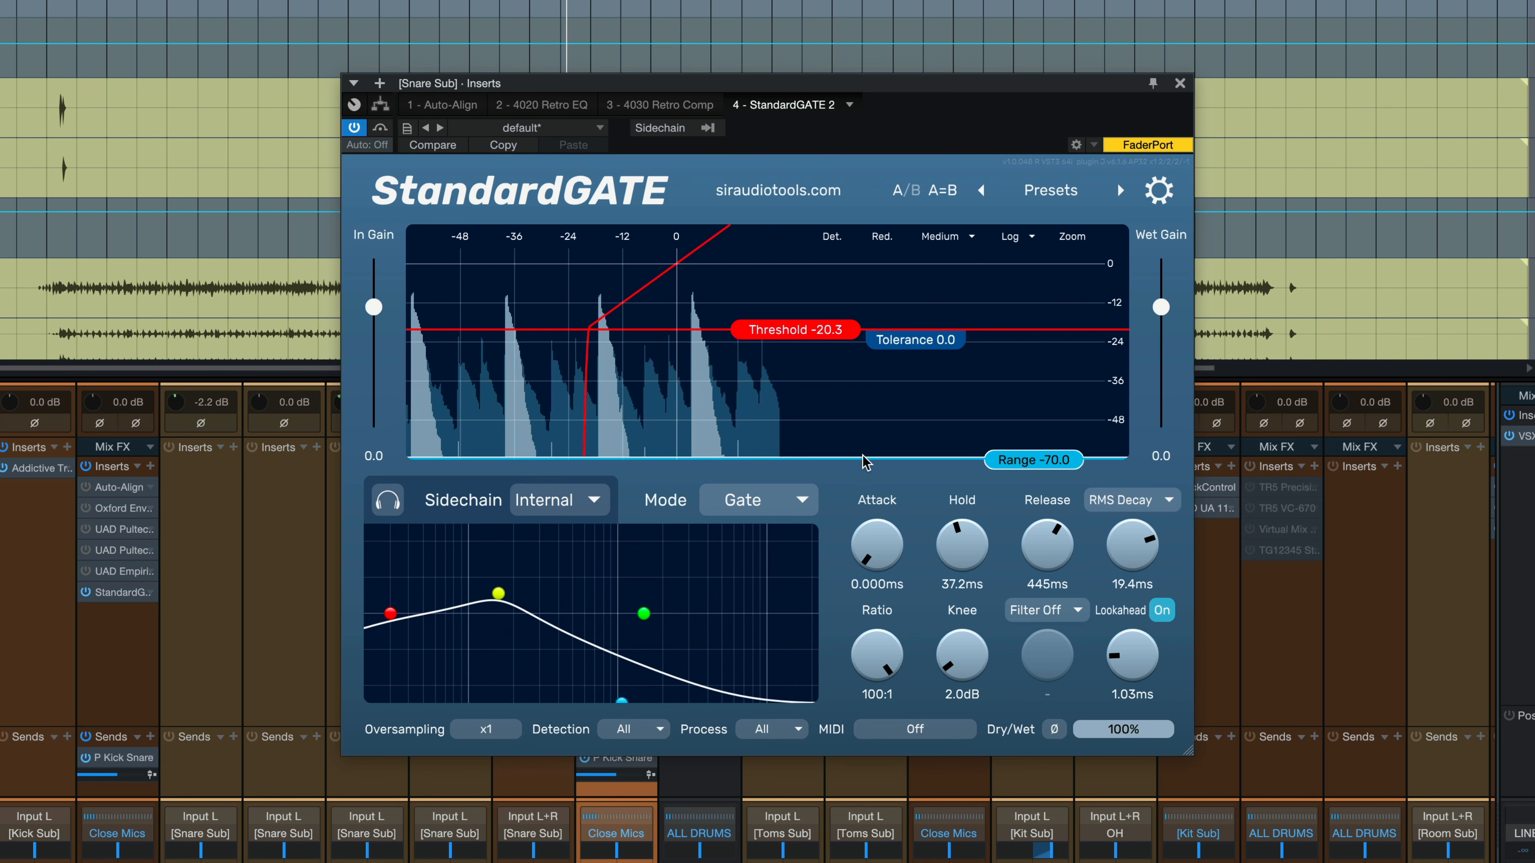
{"action": "left_click", "coordinate": [1130, 499]}
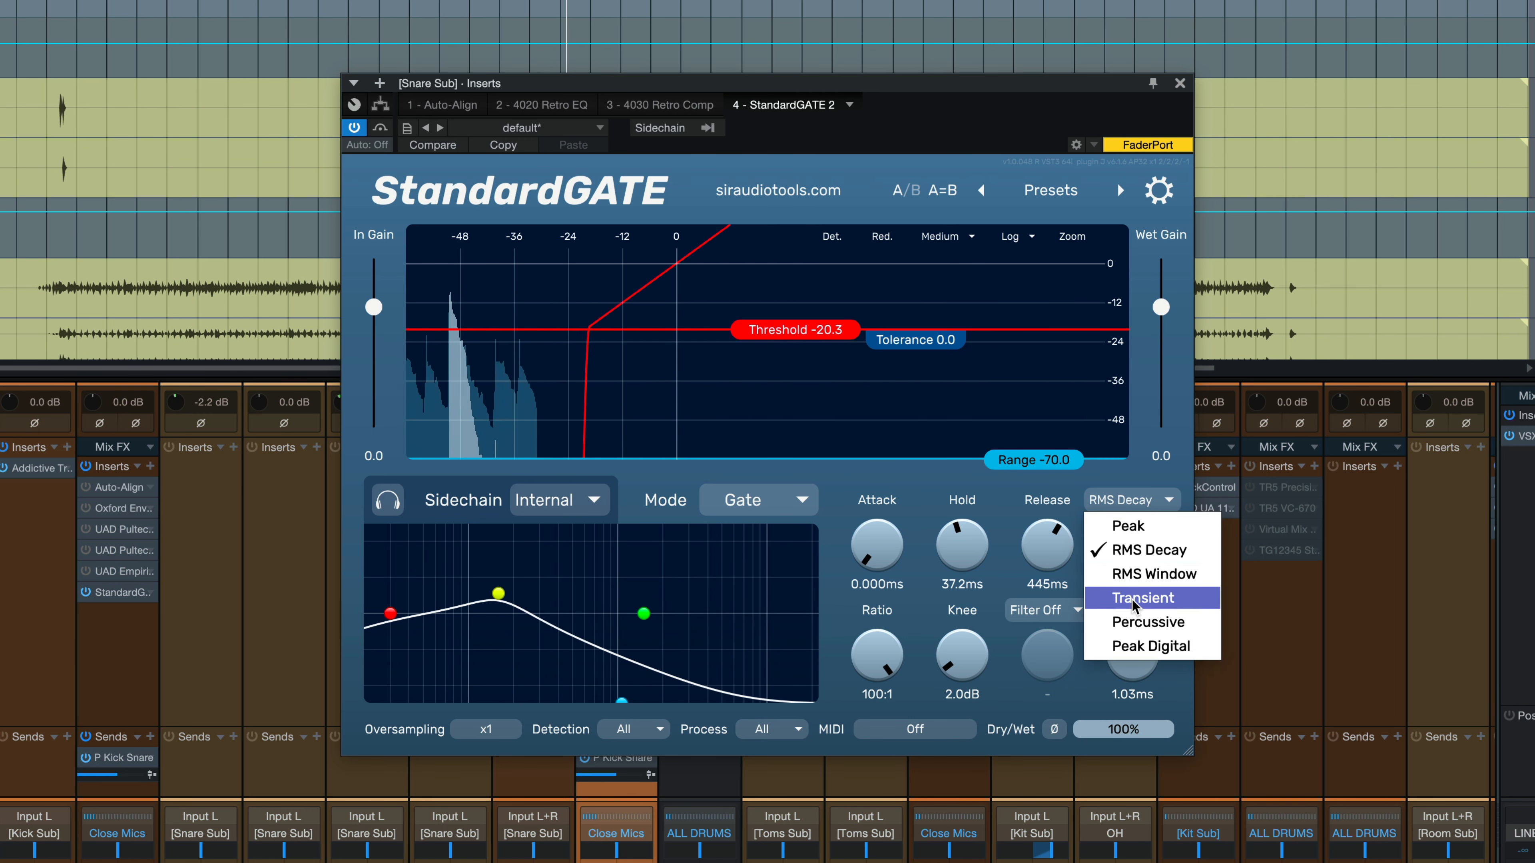
{"action": "left_click", "coordinate": [1145, 593]}
{"action": "key", "text": "space"}
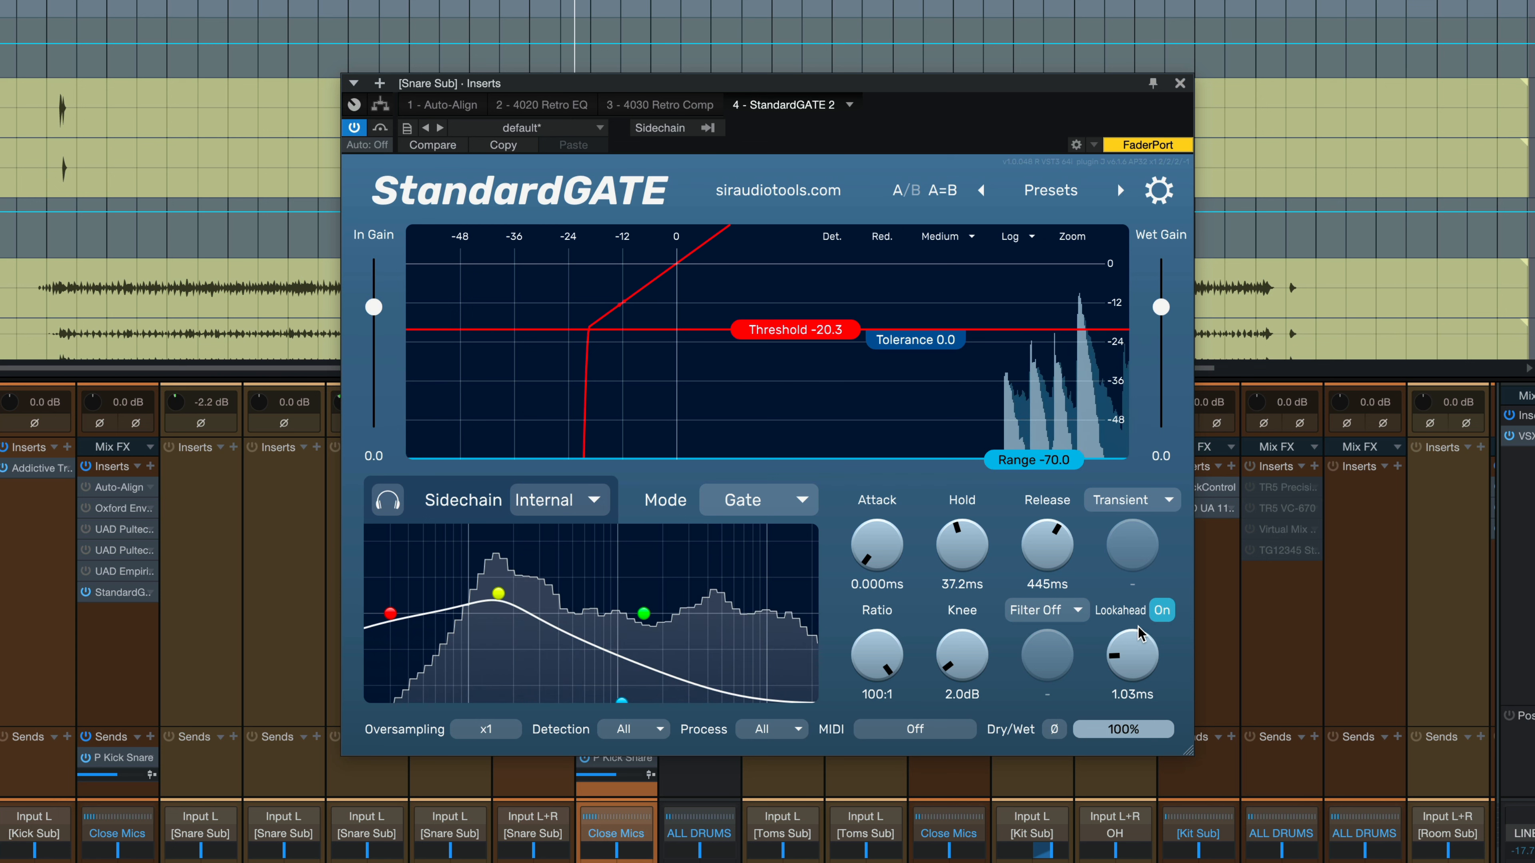
{"action": "left_click_drag", "start_coordinate": [879, 555], "coordinate": [1049, 544]}
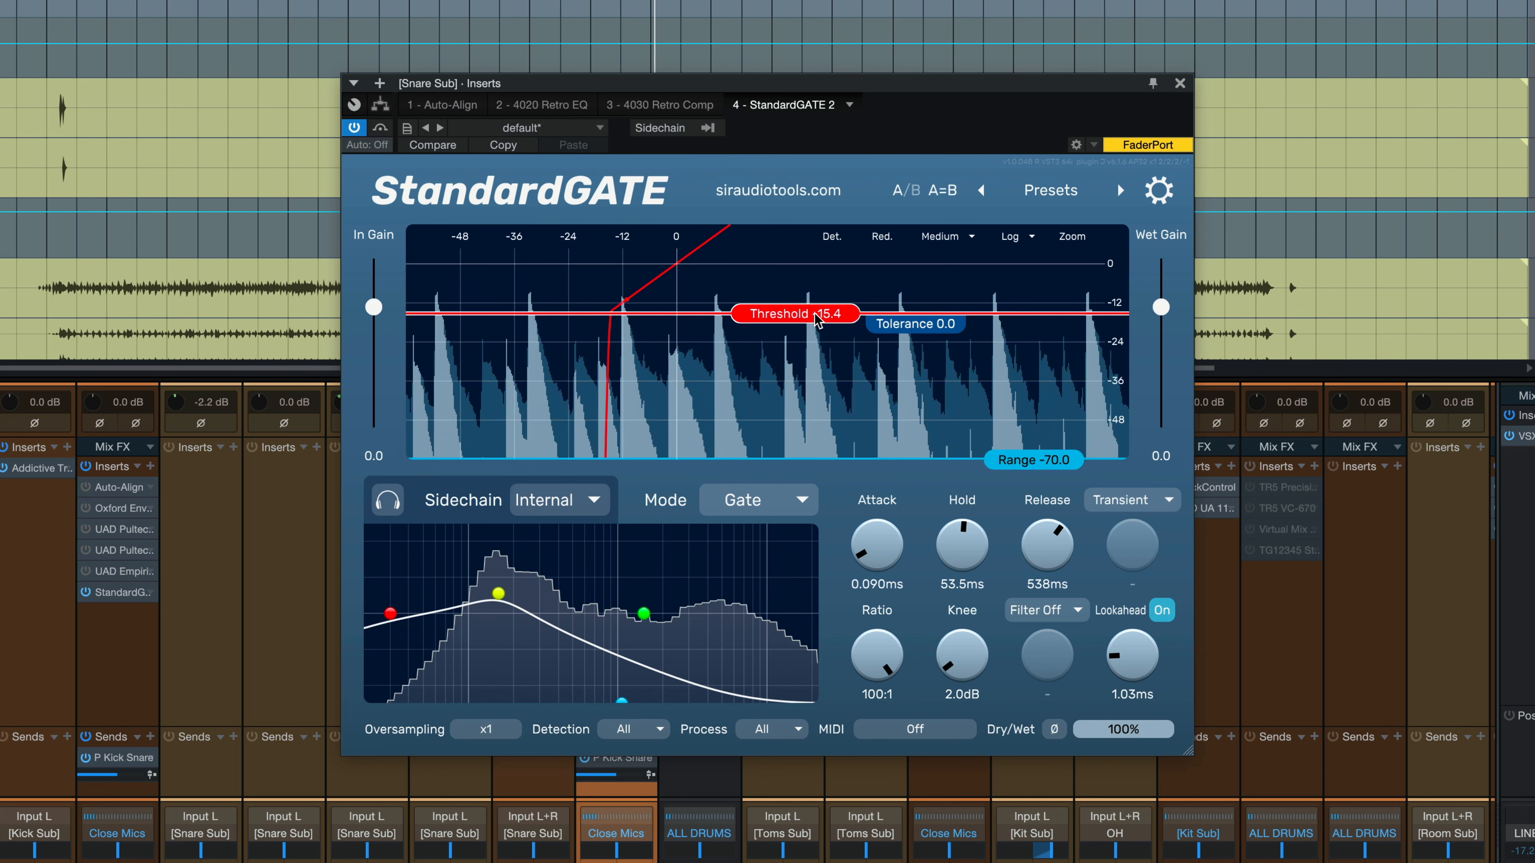
{"action": "left_click", "coordinate": [1105, 505]}
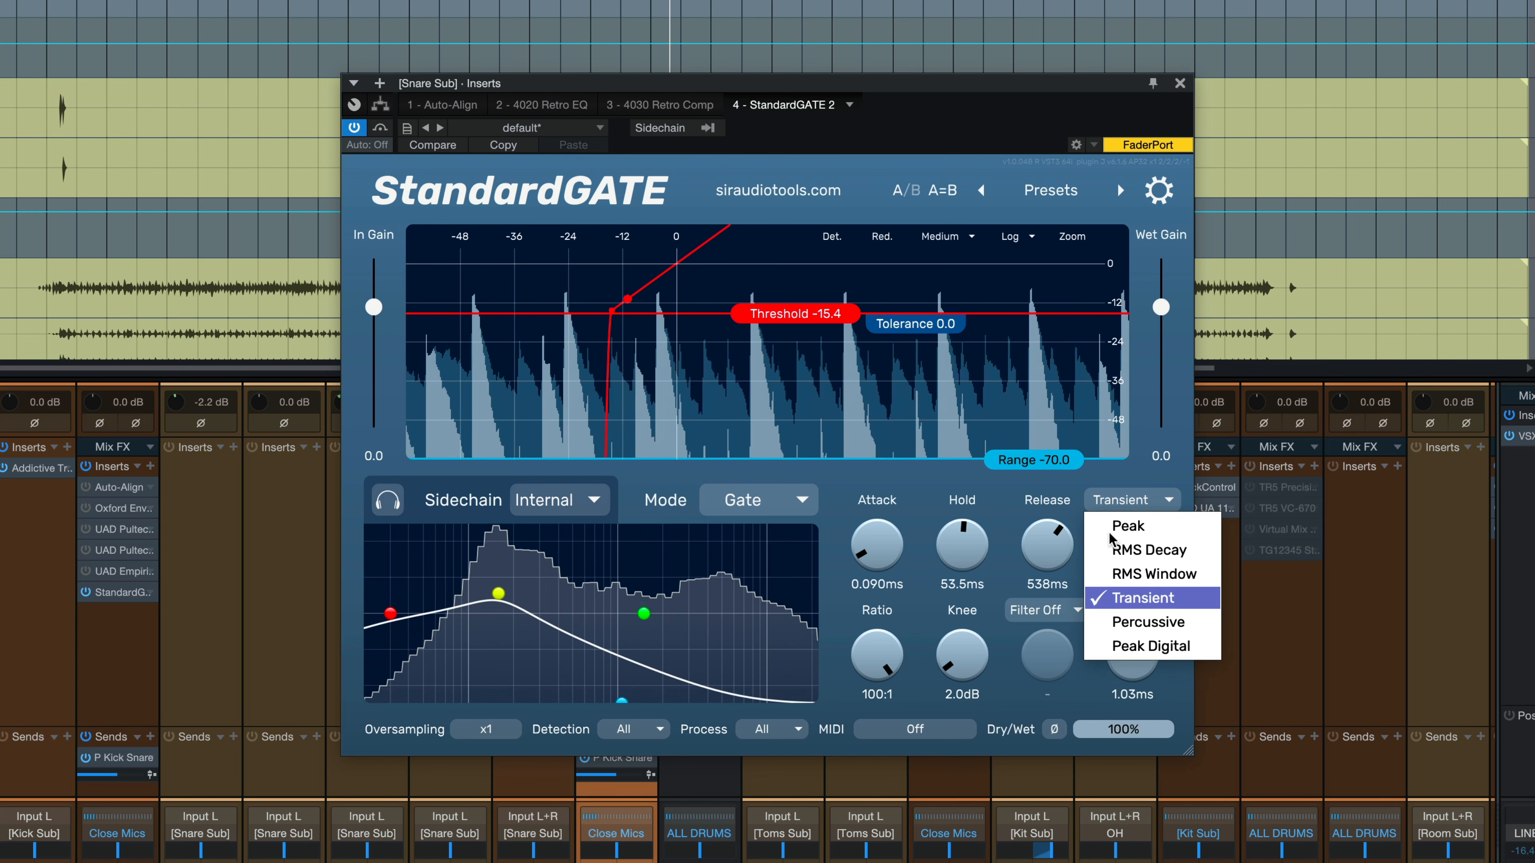
{"action": "left_click", "coordinate": [1141, 617]}
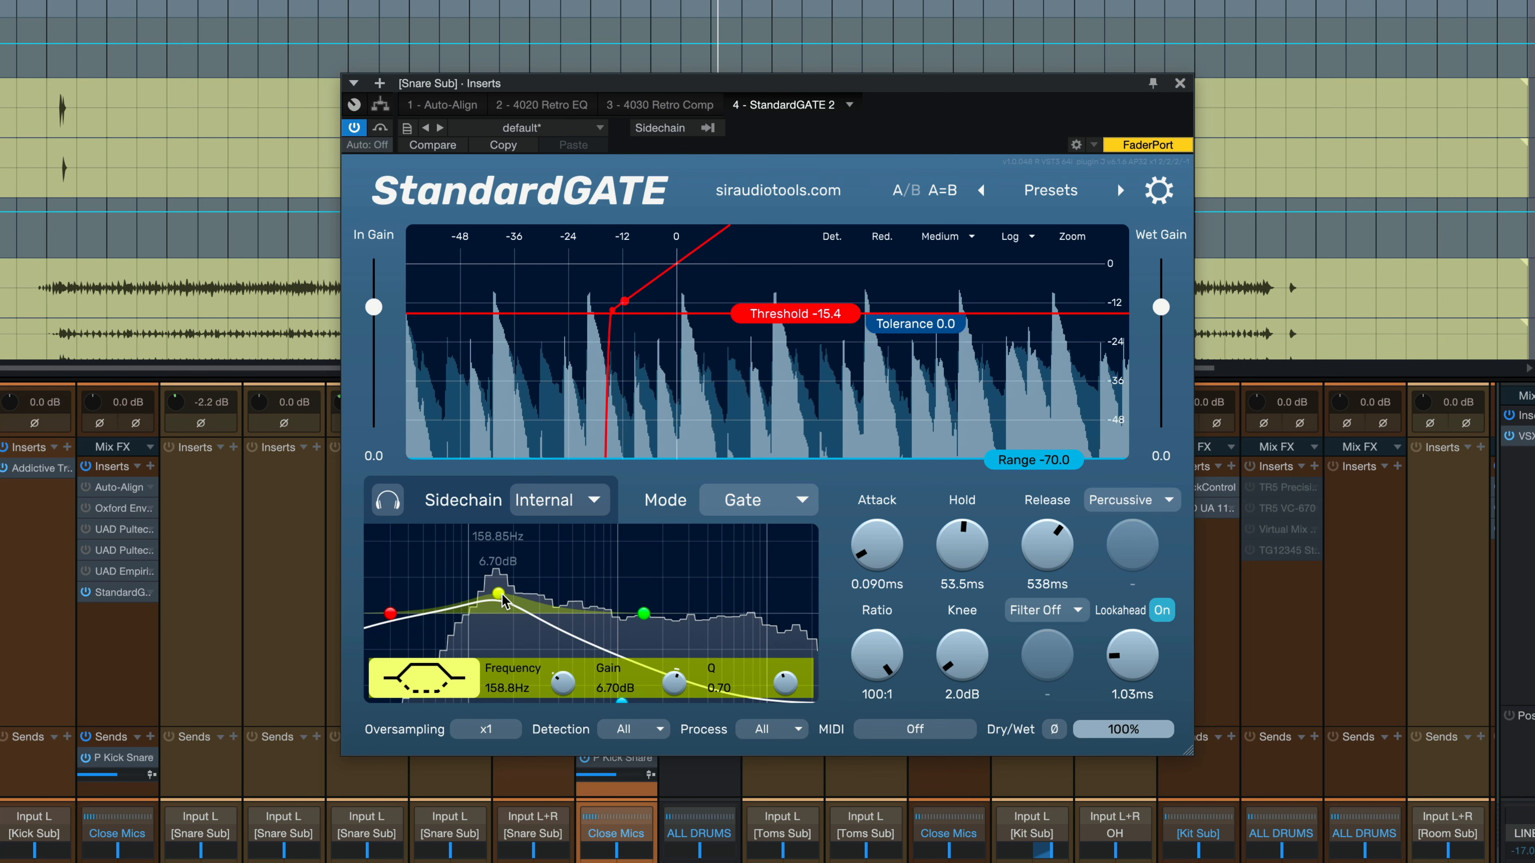
Move the yellow sidechain EQ node to a gentle +3.69 dB boost at about 241 Hz.
{"action": "left_click_drag", "start_coordinate": [499, 594], "coordinate": [567, 615]}
{"action": "mouse_move", "coordinate": [386, 613]}
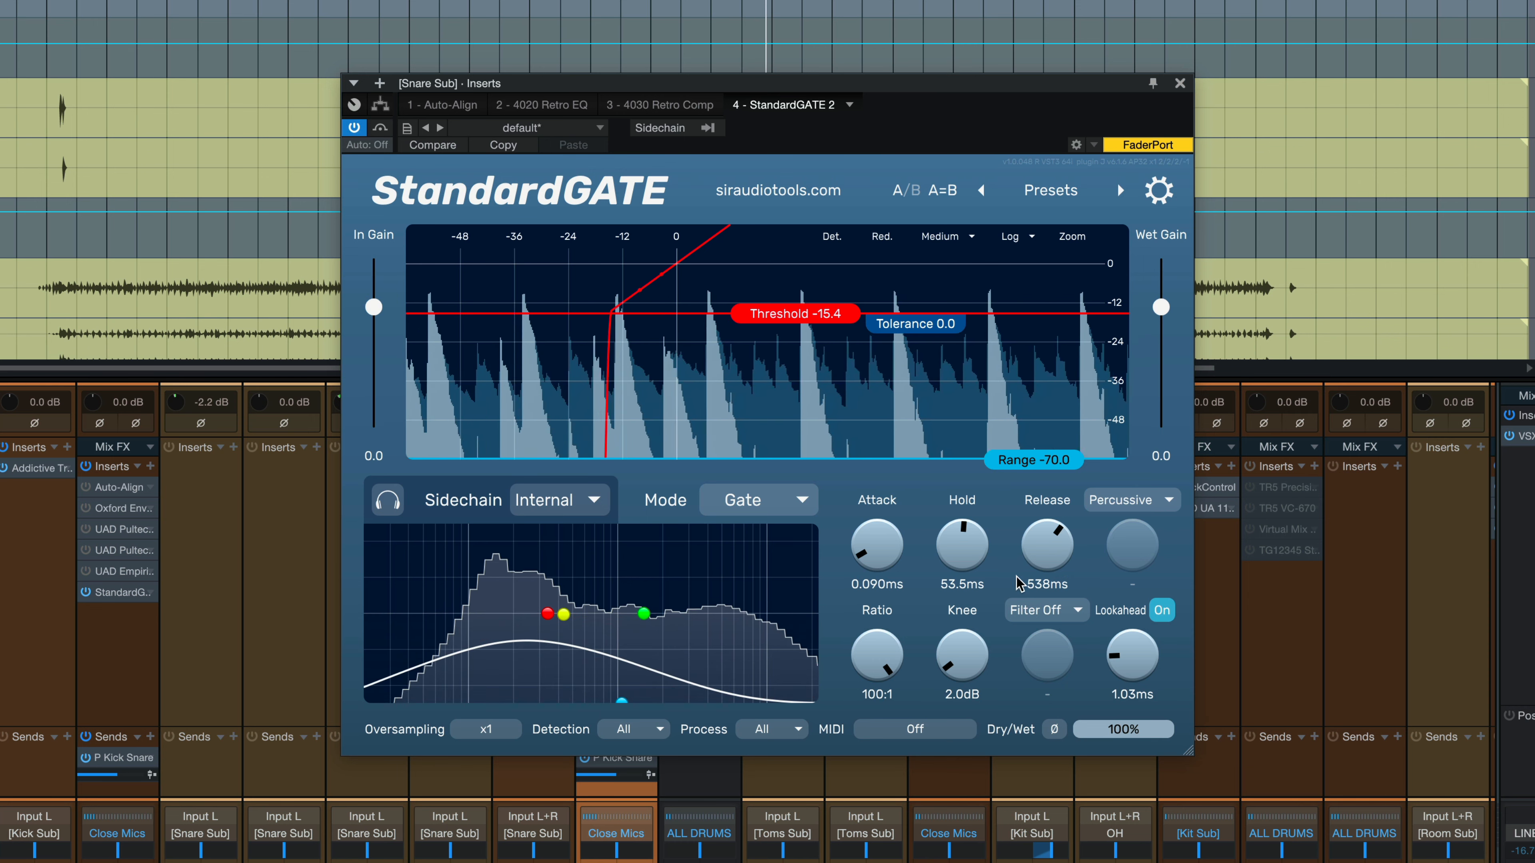
{"action": "mouse_move", "coordinate": [568, 611]}
{"action": "left_click_drag", "start_coordinate": [589, 580], "coordinate": [525, 603]}
Lengthen the snare sub gate's hold to 57.9ms and release to 793ms.
{"action": "left_click_drag", "start_coordinate": [964, 557], "coordinate": [1037, 542]}
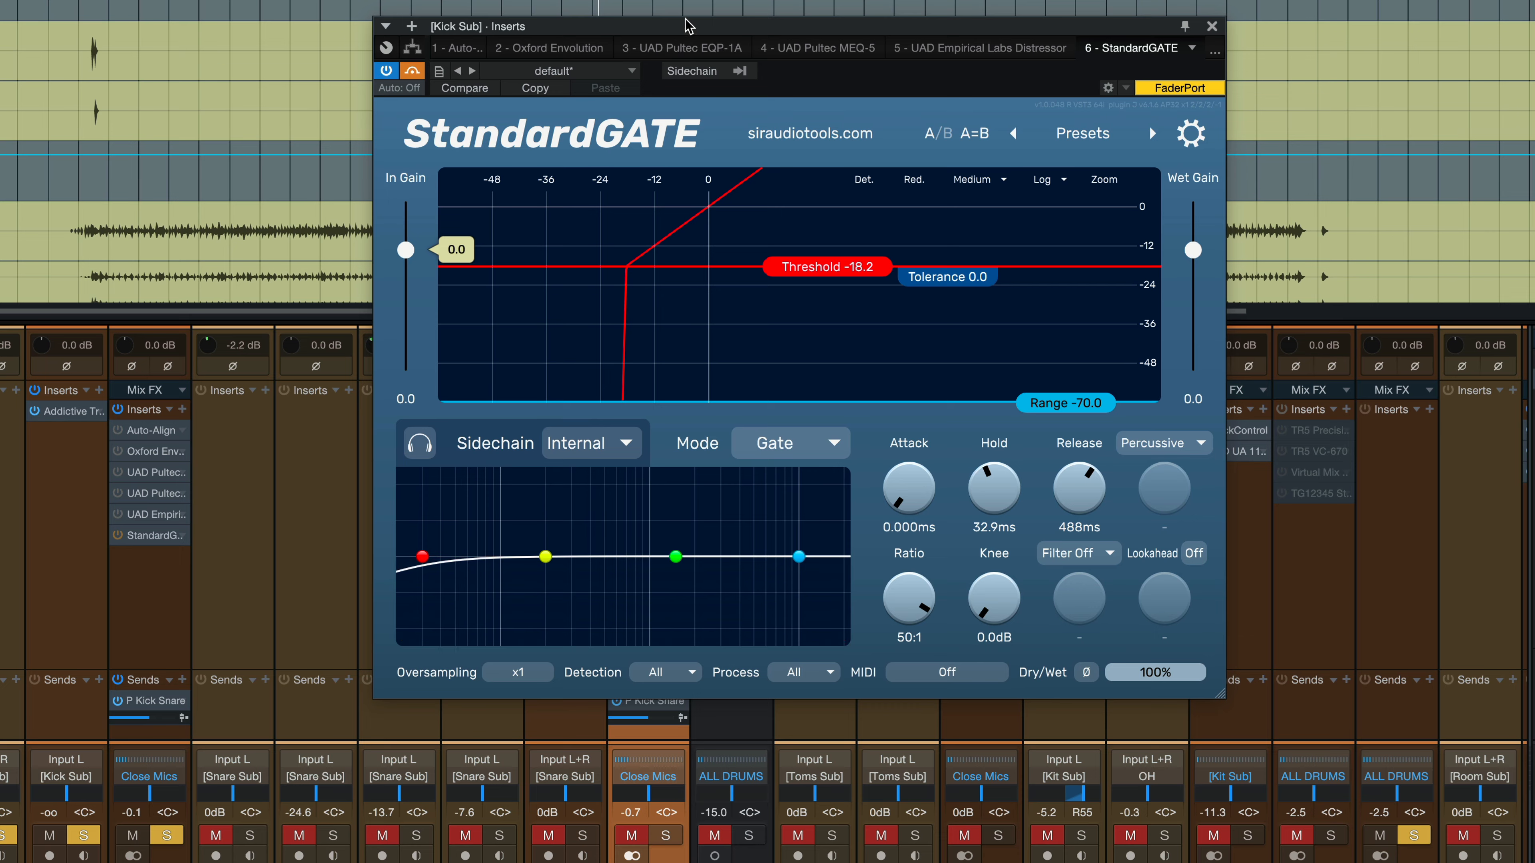
Move the Kick Sub's StandardGATE window into place.
{"action": "left_click_drag", "start_coordinate": [686, 24], "coordinate": [685, 82]}
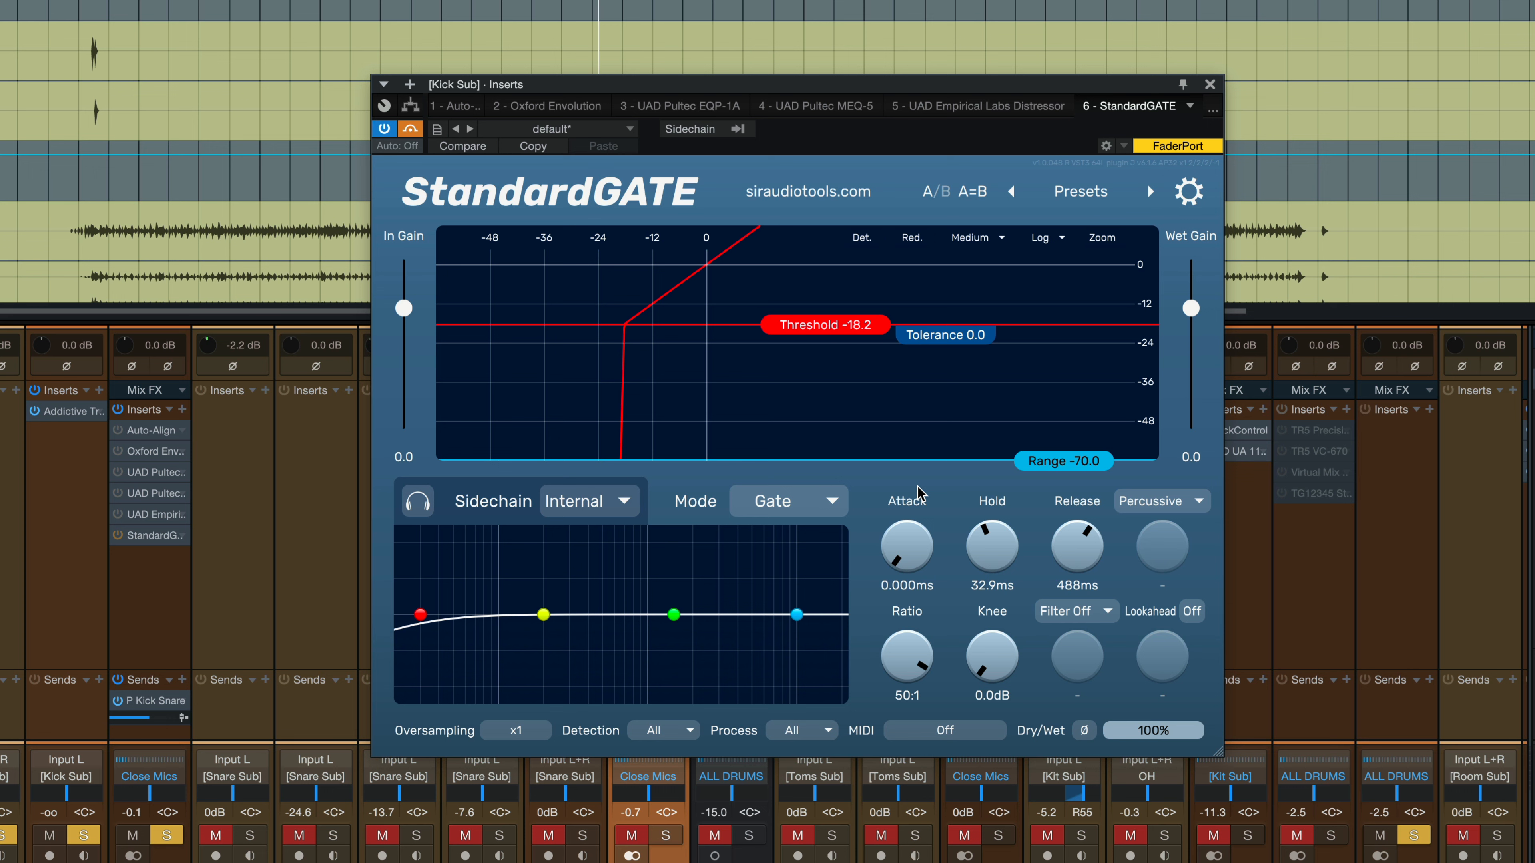
Enable the Kick Sub gate and set hold 43.8ms, release 237ms, ratio 9.7:1 and range -70.9.
{"action": "left_click", "coordinate": [411, 129]}
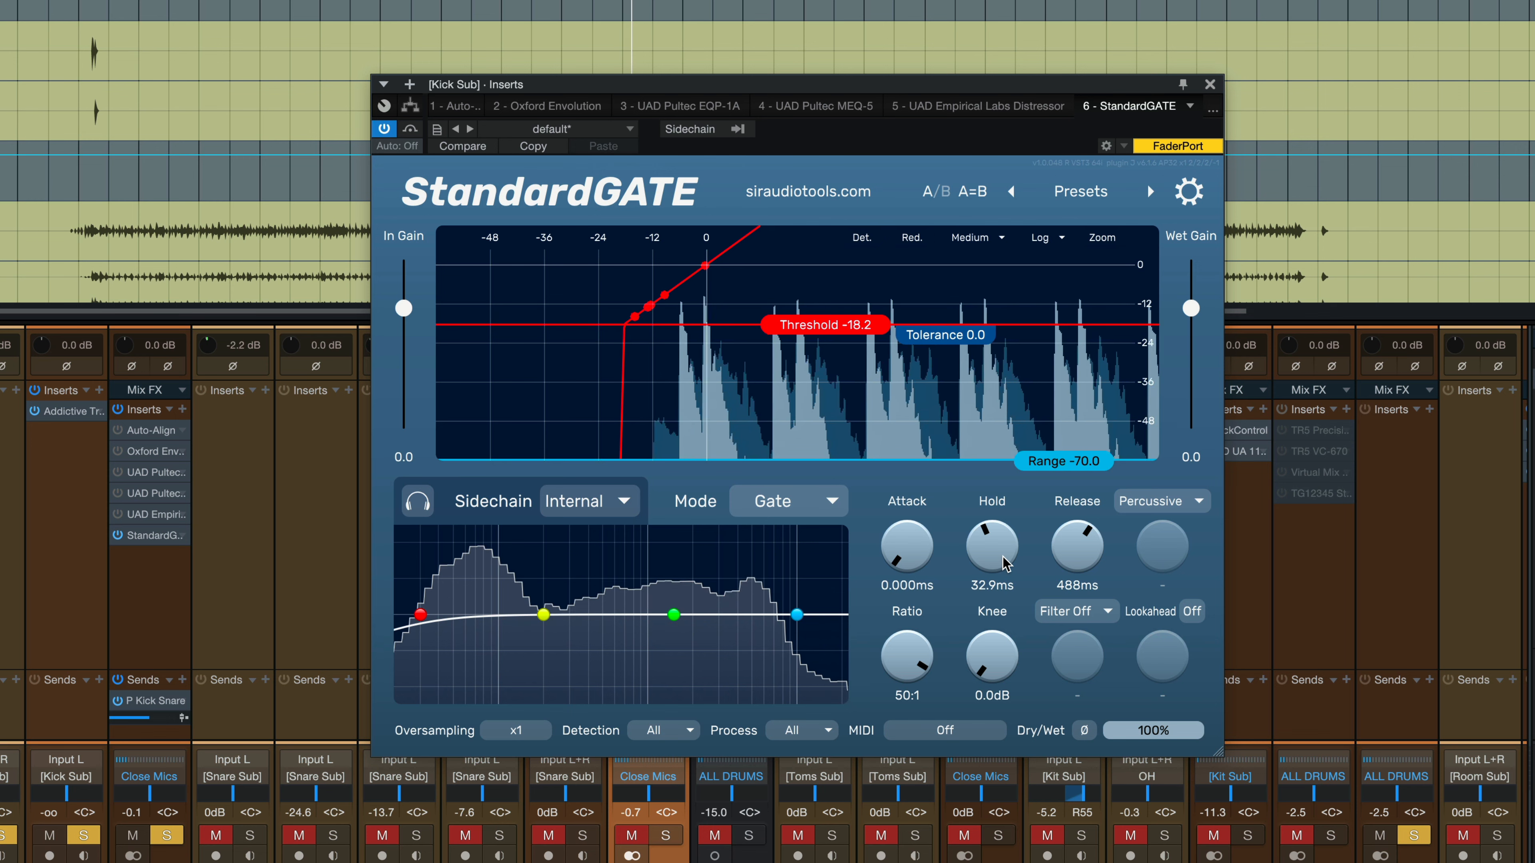
{"action": "left_click_drag", "start_coordinate": [1005, 555], "coordinate": [1086, 565]}
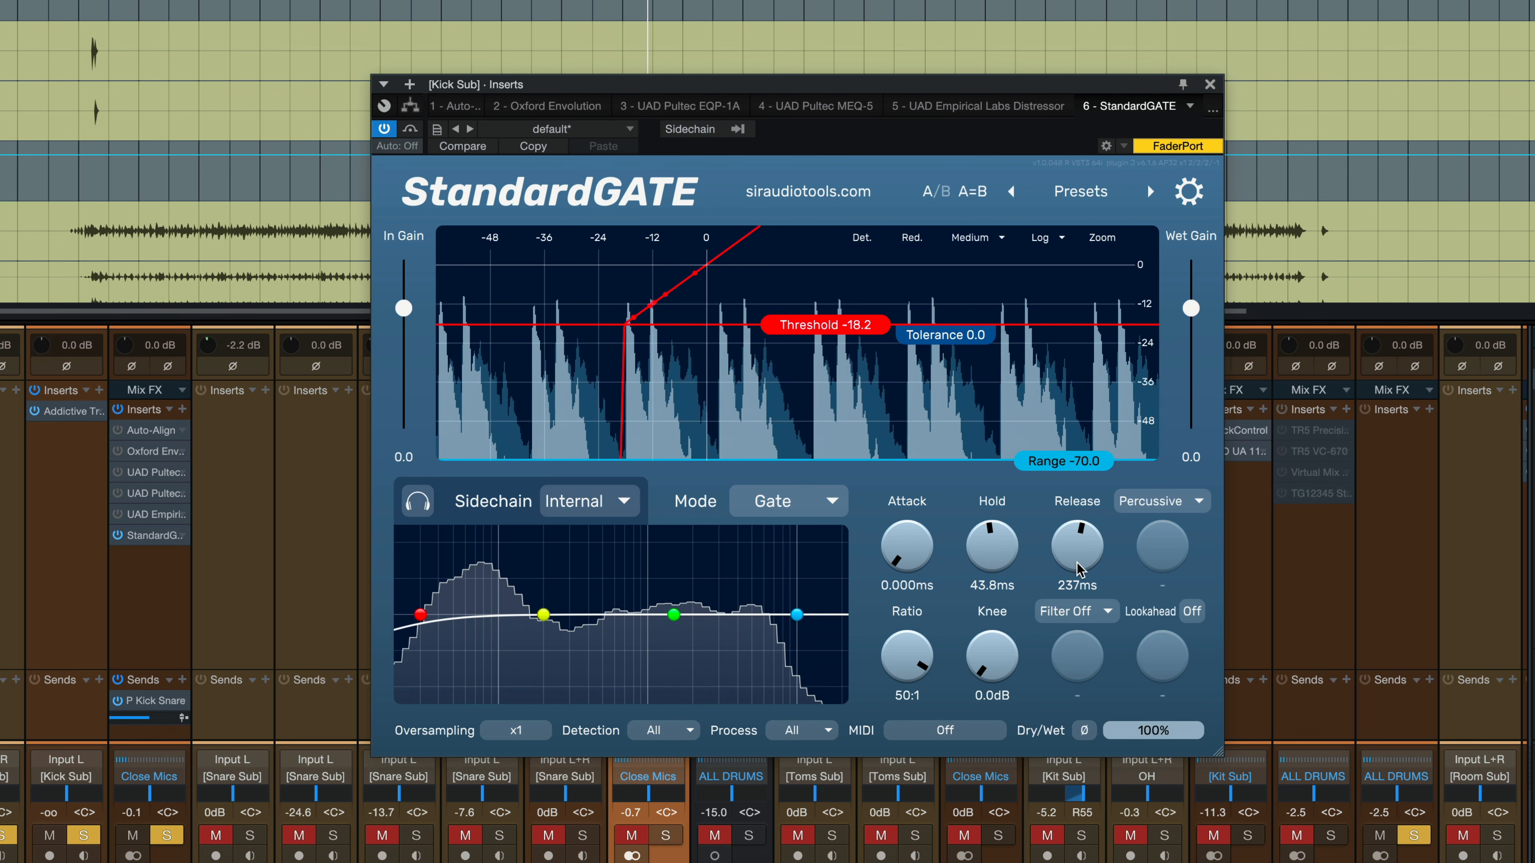
{"action": "left_click_drag", "start_coordinate": [913, 663], "coordinate": [910, 709]}
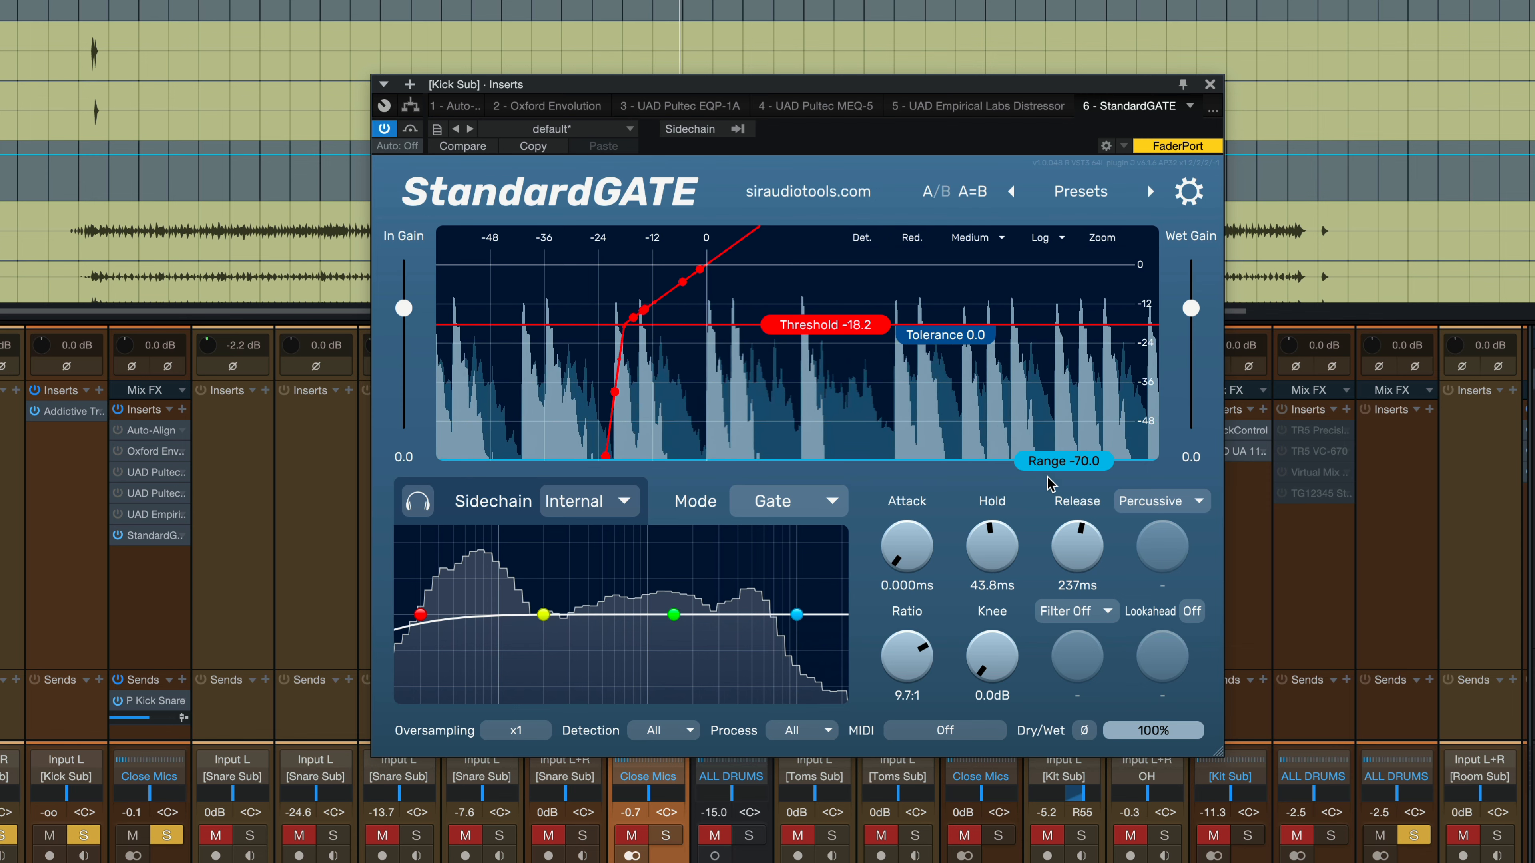
{"action": "left_click_drag", "start_coordinate": [1053, 465], "coordinate": [1142, 289]}
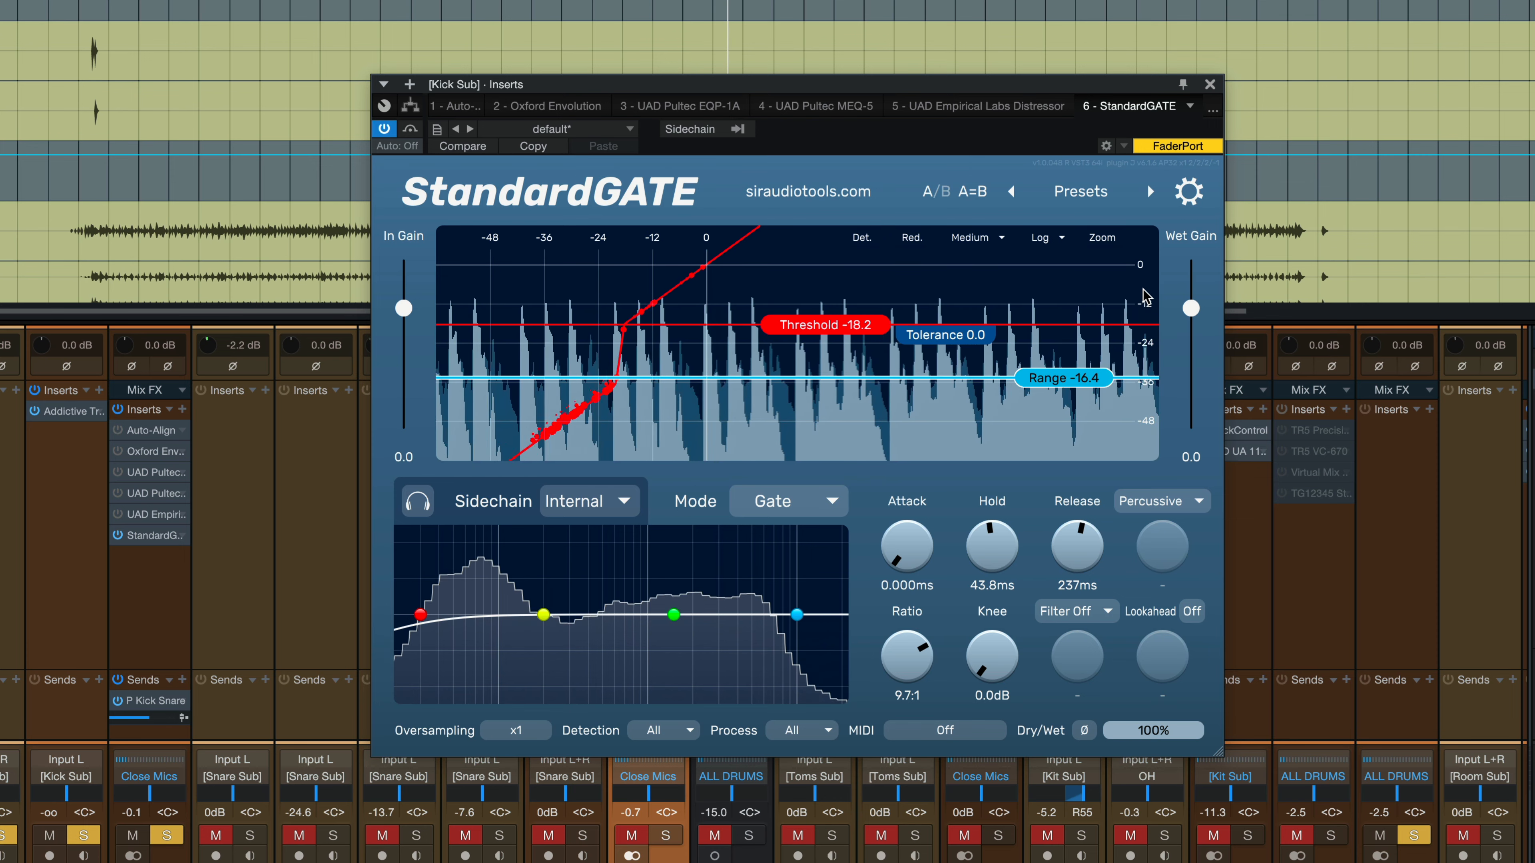
{"action": "left_click_drag", "start_coordinate": [1073, 387], "coordinate": [1091, 605]}
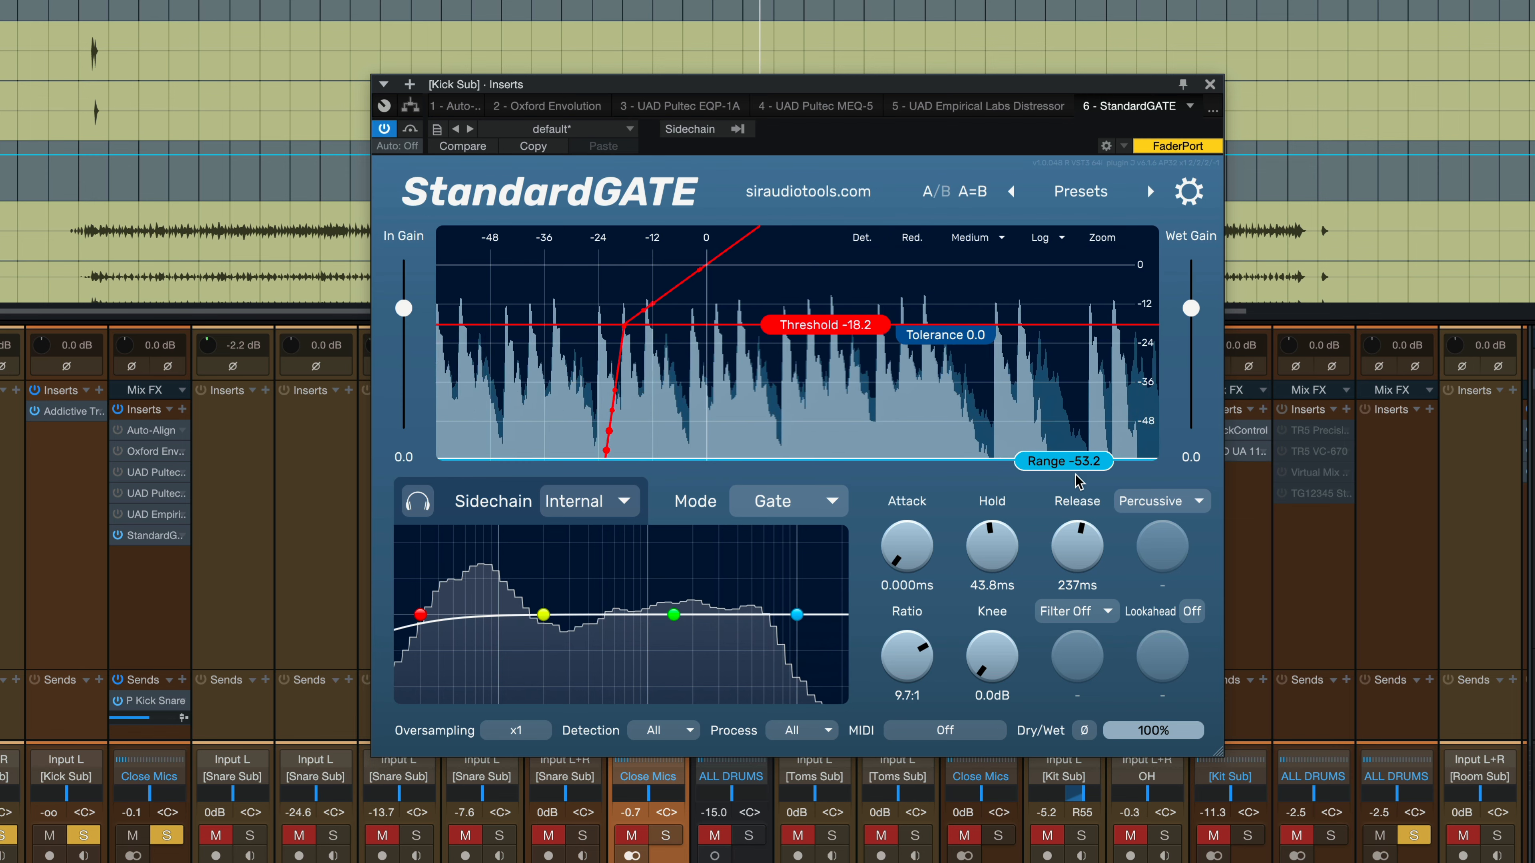
{"action": "left_click_drag", "start_coordinate": [1065, 460], "coordinate": [1077, 566]}
Put the Kick Sub gate in Upward mode with up-ratio 1:5.0, range 20.3, threshold -19.4, then stop playback.
{"action": "left_click", "coordinate": [785, 501]}
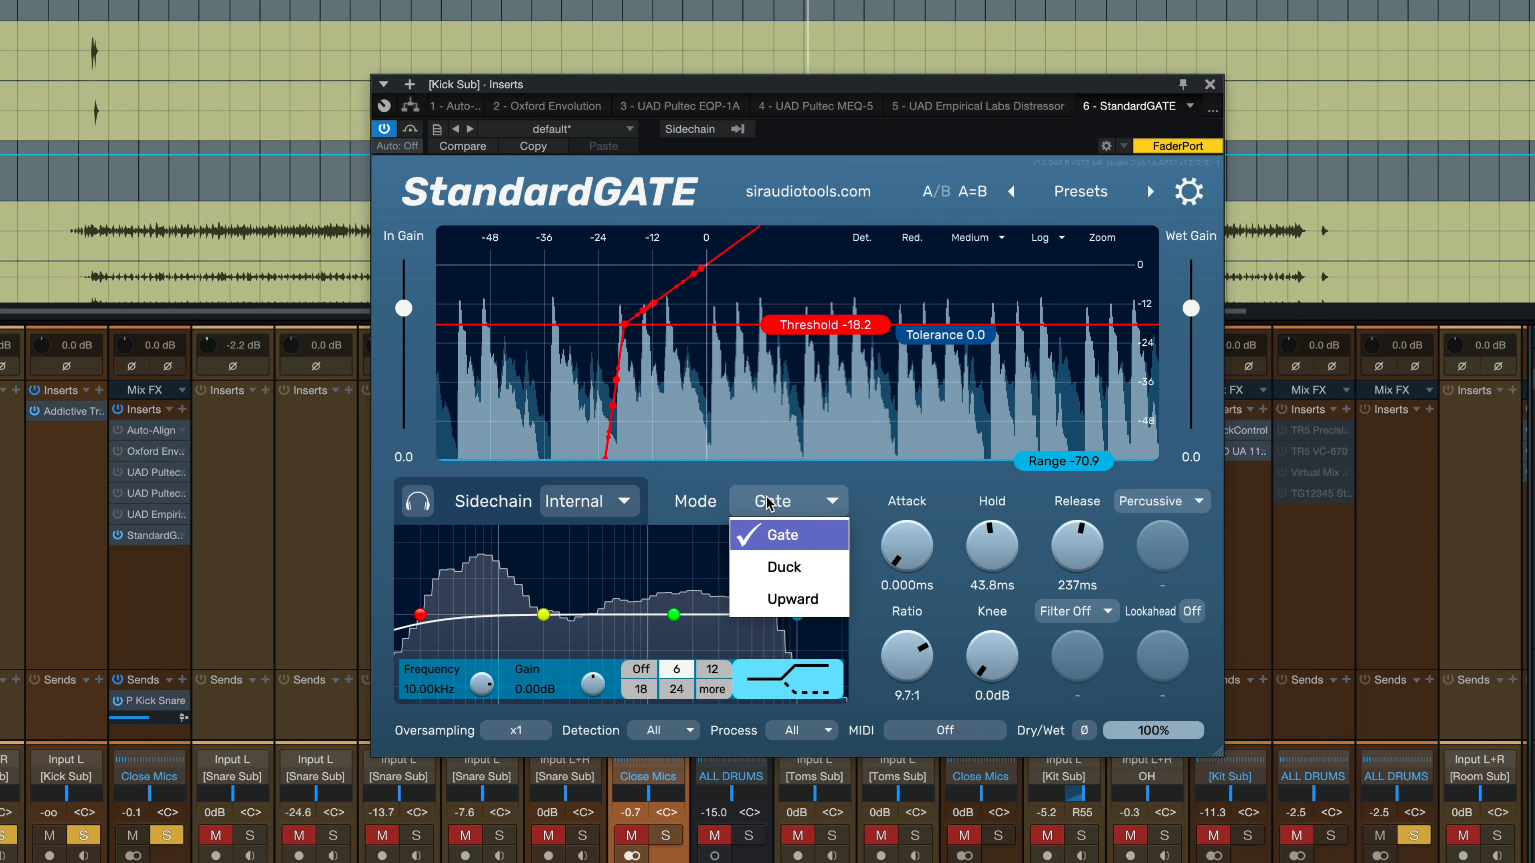
{"action": "left_click", "coordinate": [787, 600]}
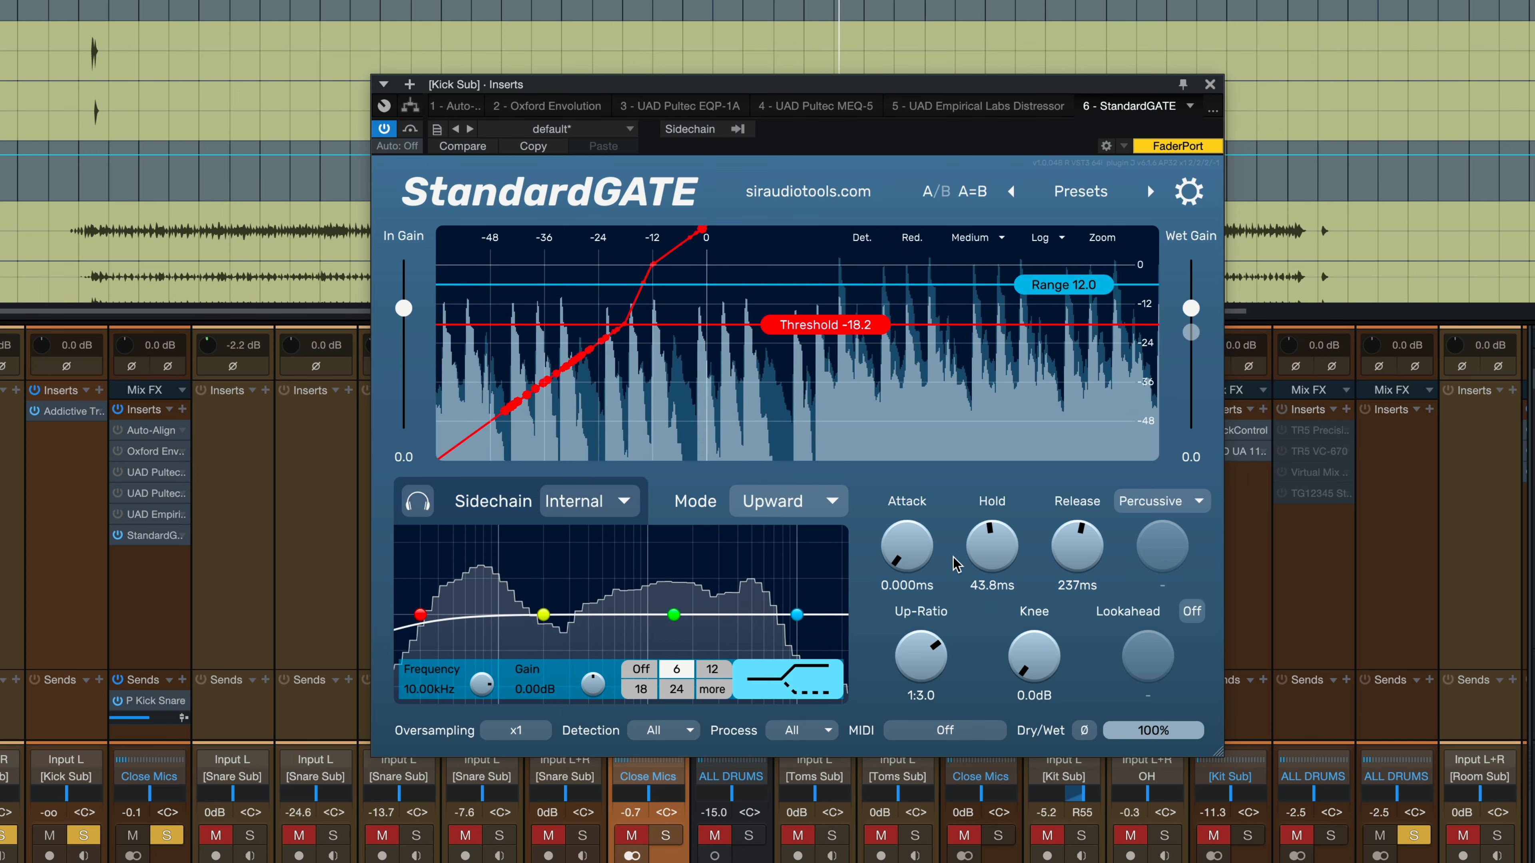
{"action": "left_click_drag", "start_coordinate": [943, 643], "coordinate": [961, 559]}
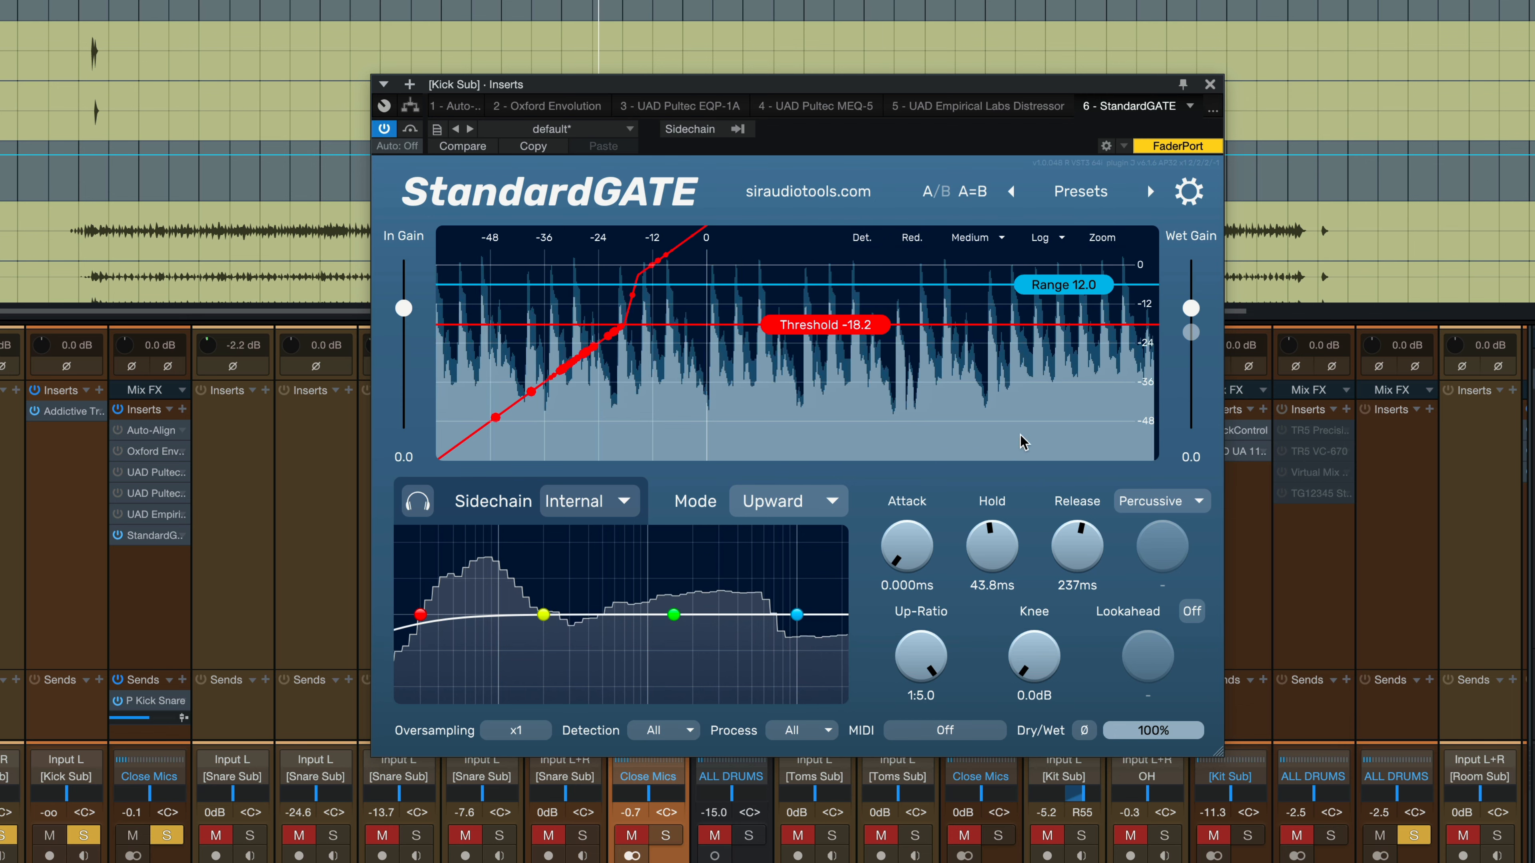
{"action": "left_click_drag", "start_coordinate": [1057, 293], "coordinate": [1060, 266]}
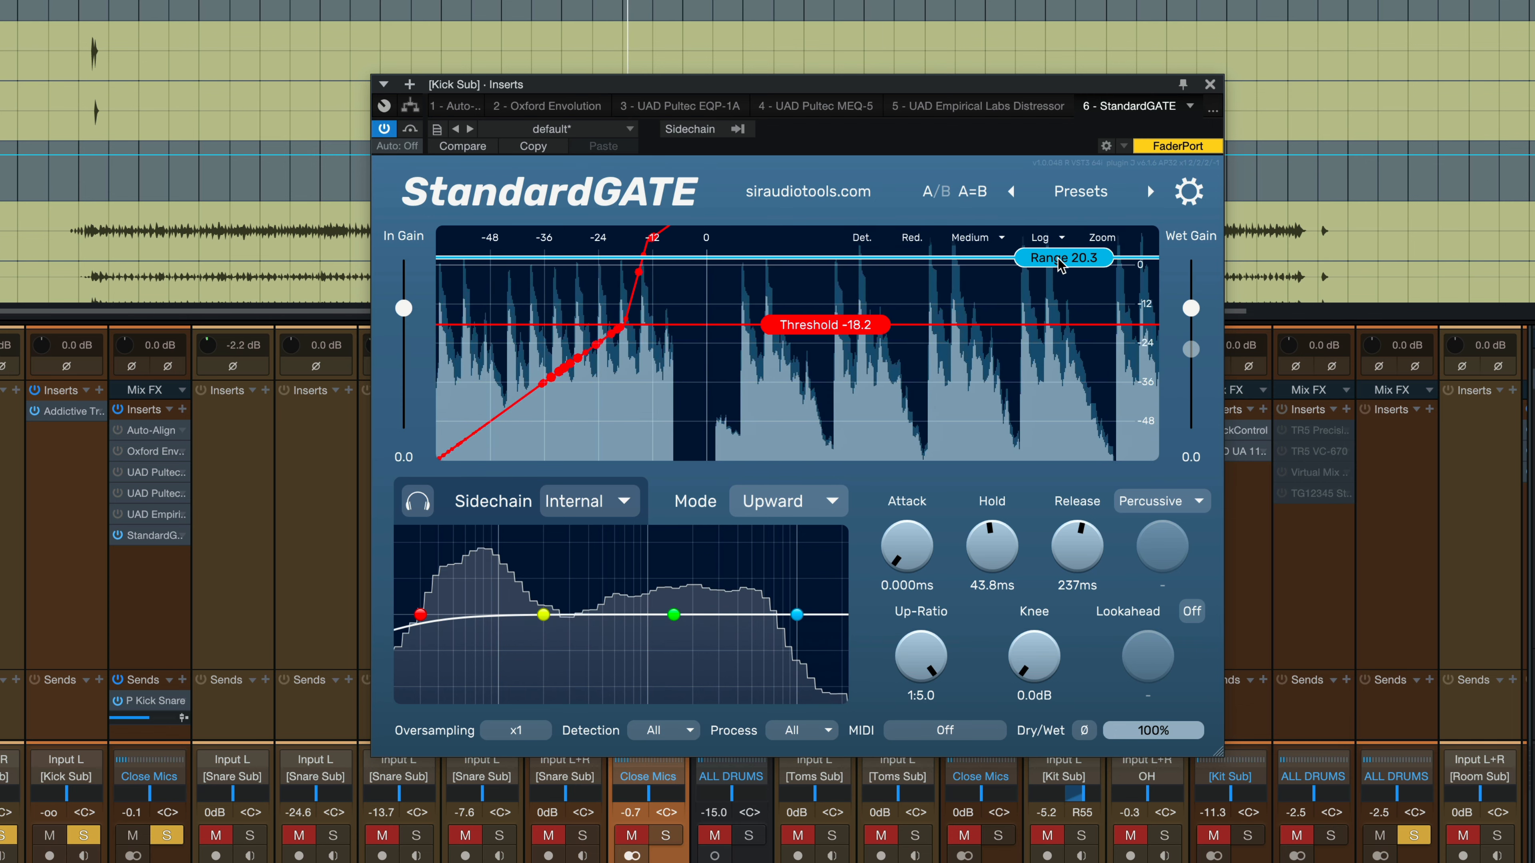
{"action": "mouse_move", "coordinate": [864, 335]}
{"action": "left_mouse_down"}
{"action": "mouse_move", "coordinate": [853, 386]}
{"action": "mouse_move", "coordinate": [856, 328]}
{"action": "left_mouse_up"}
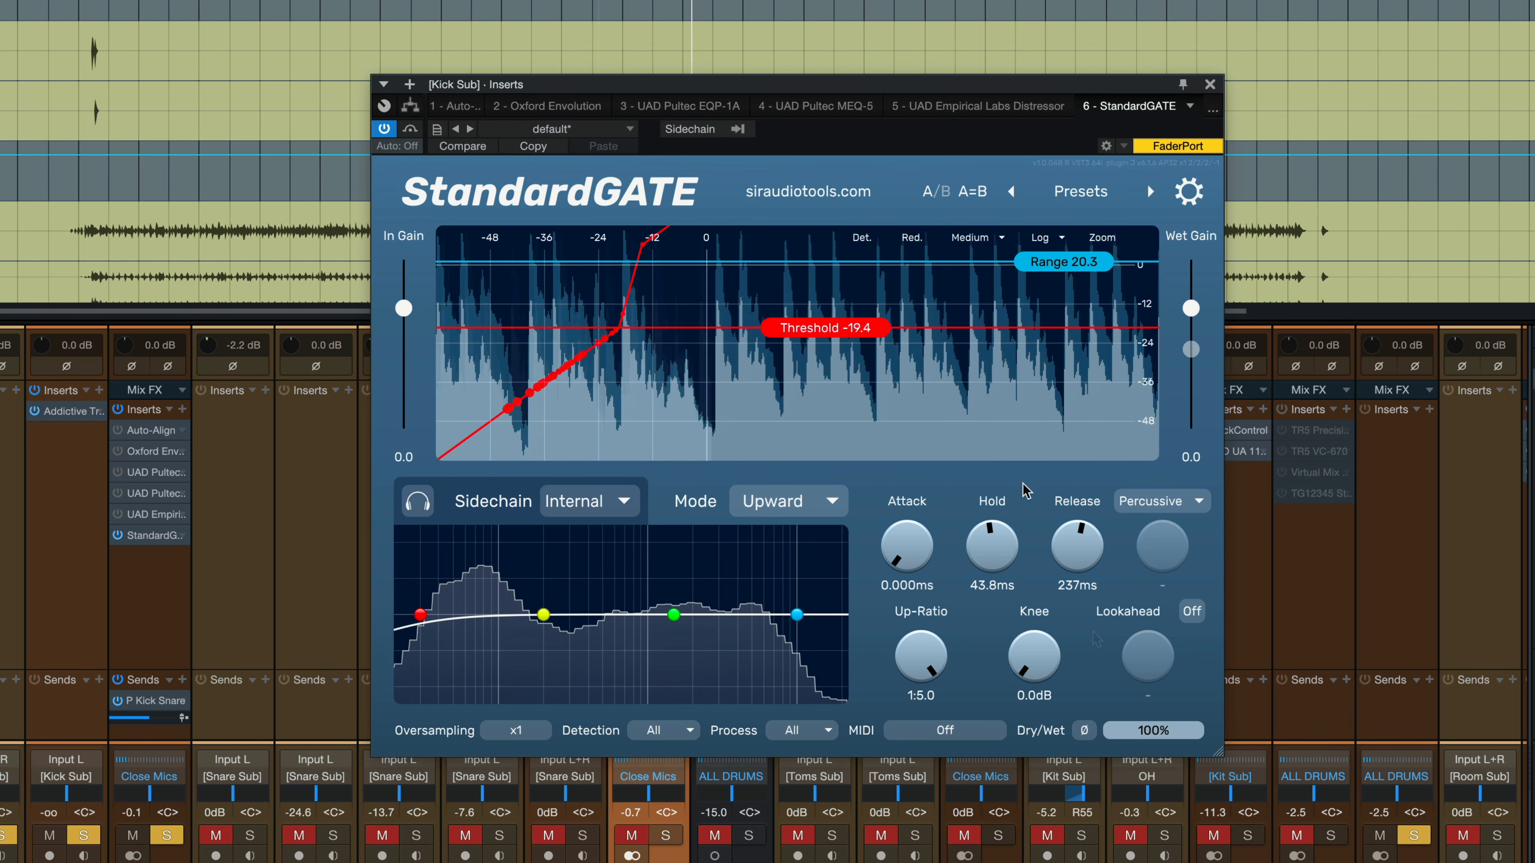
{"action": "key", "text": "space"}
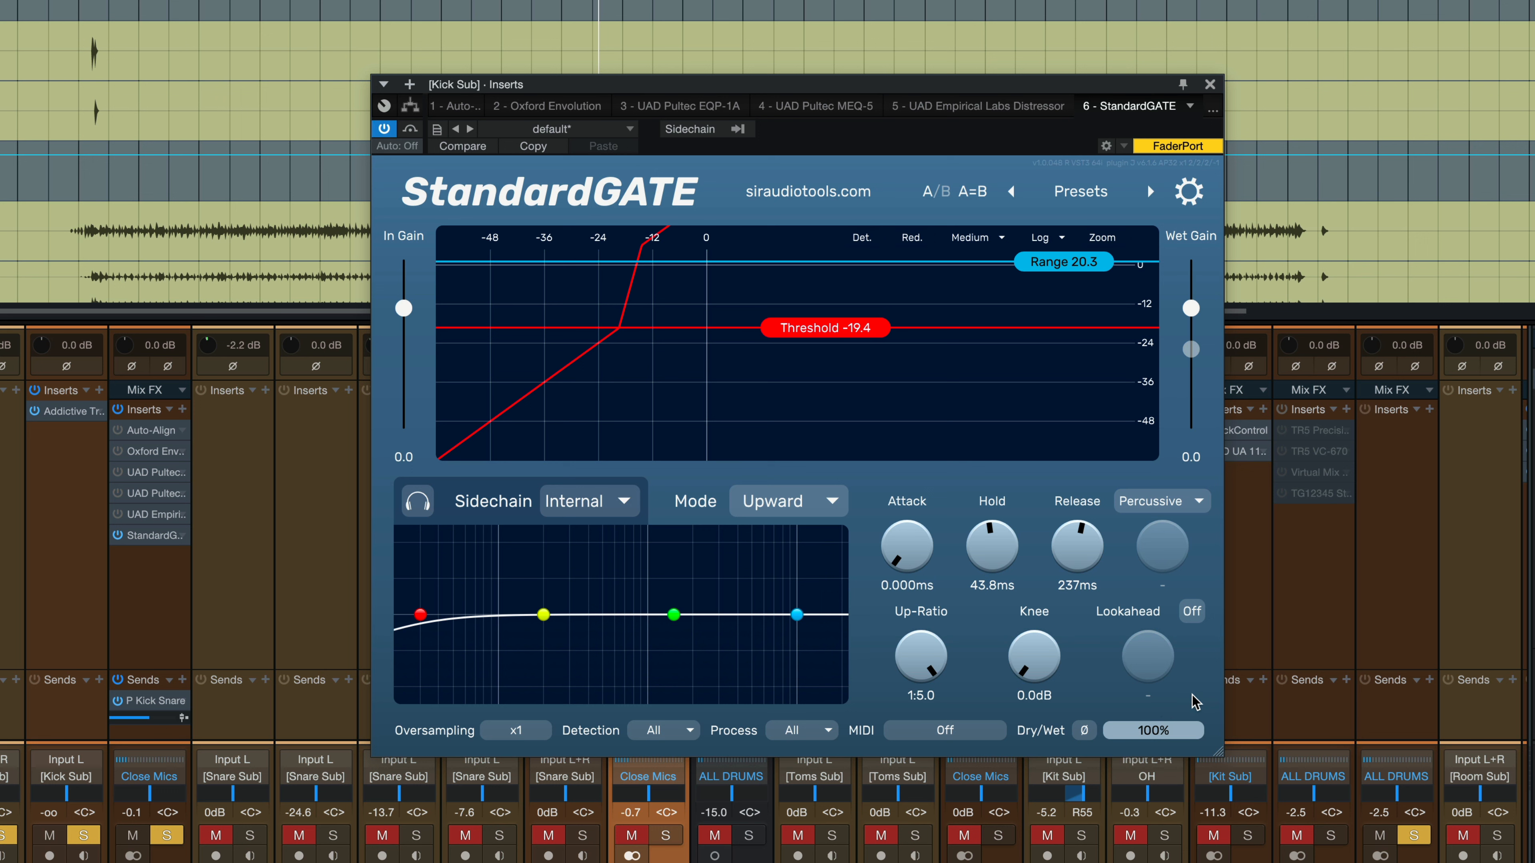
Switch the Kick Sub gate back to Gate mode with Transient release detection and start playback.
{"action": "left_click", "coordinate": [810, 508]}
{"action": "left_click", "coordinate": [797, 534]}
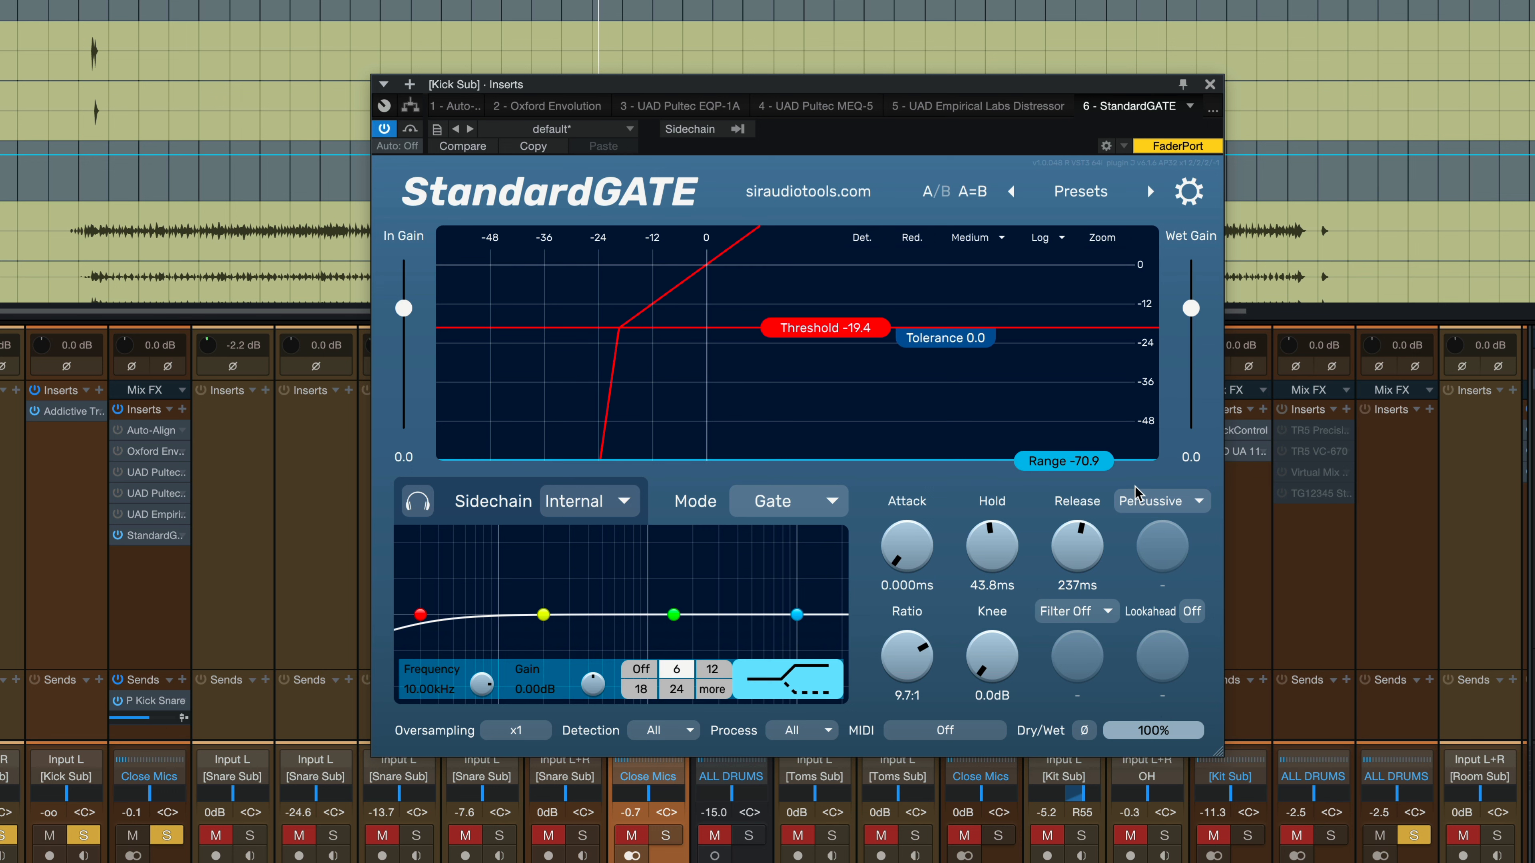
{"action": "left_click", "coordinate": [1135, 500]}
{"action": "left_click", "coordinate": [1148, 598]}
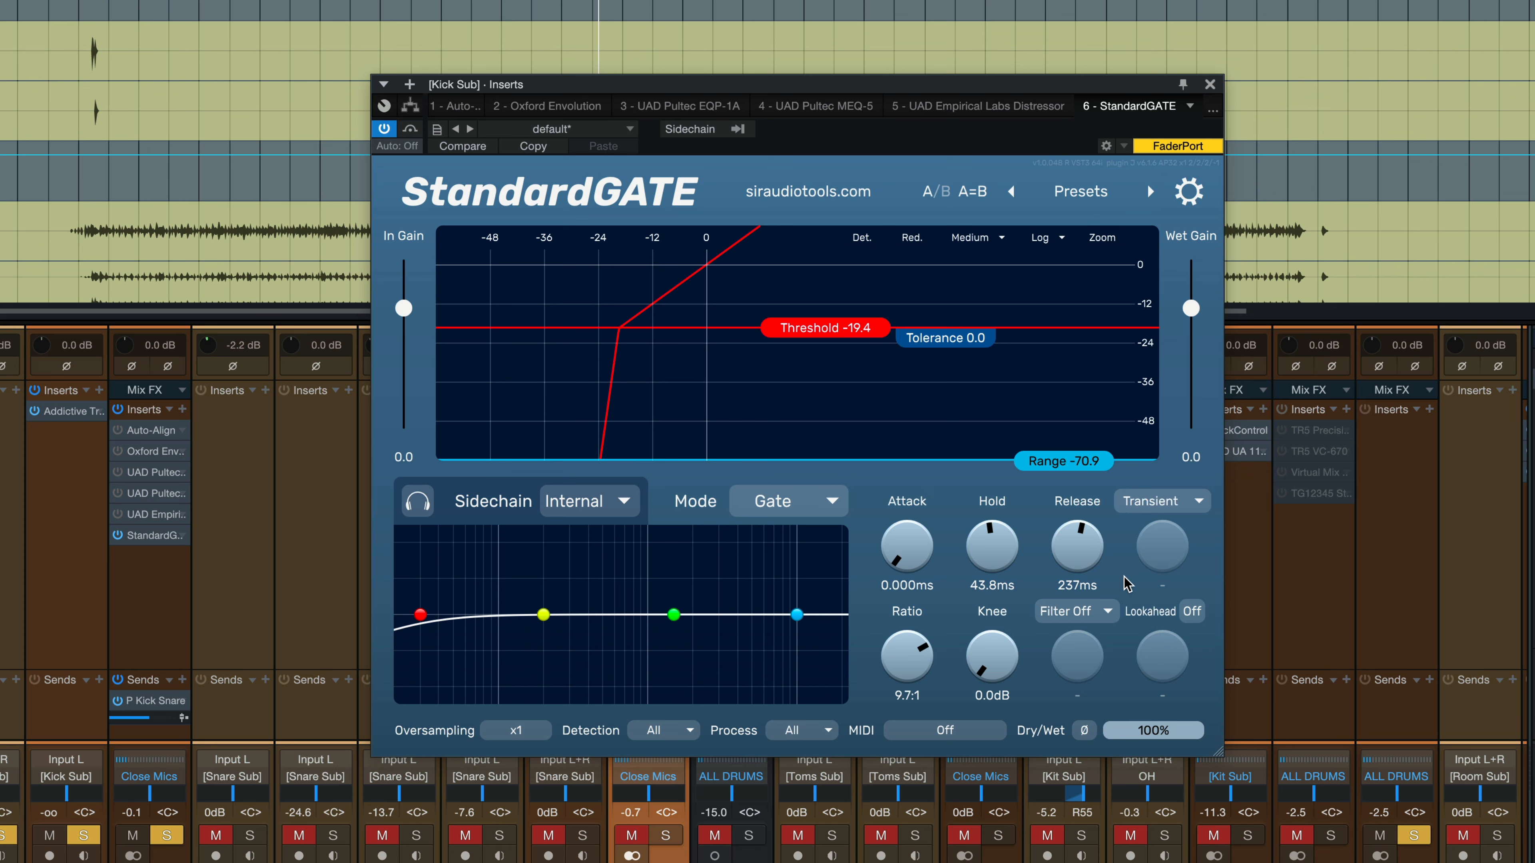
{"action": "key", "text": "space"}
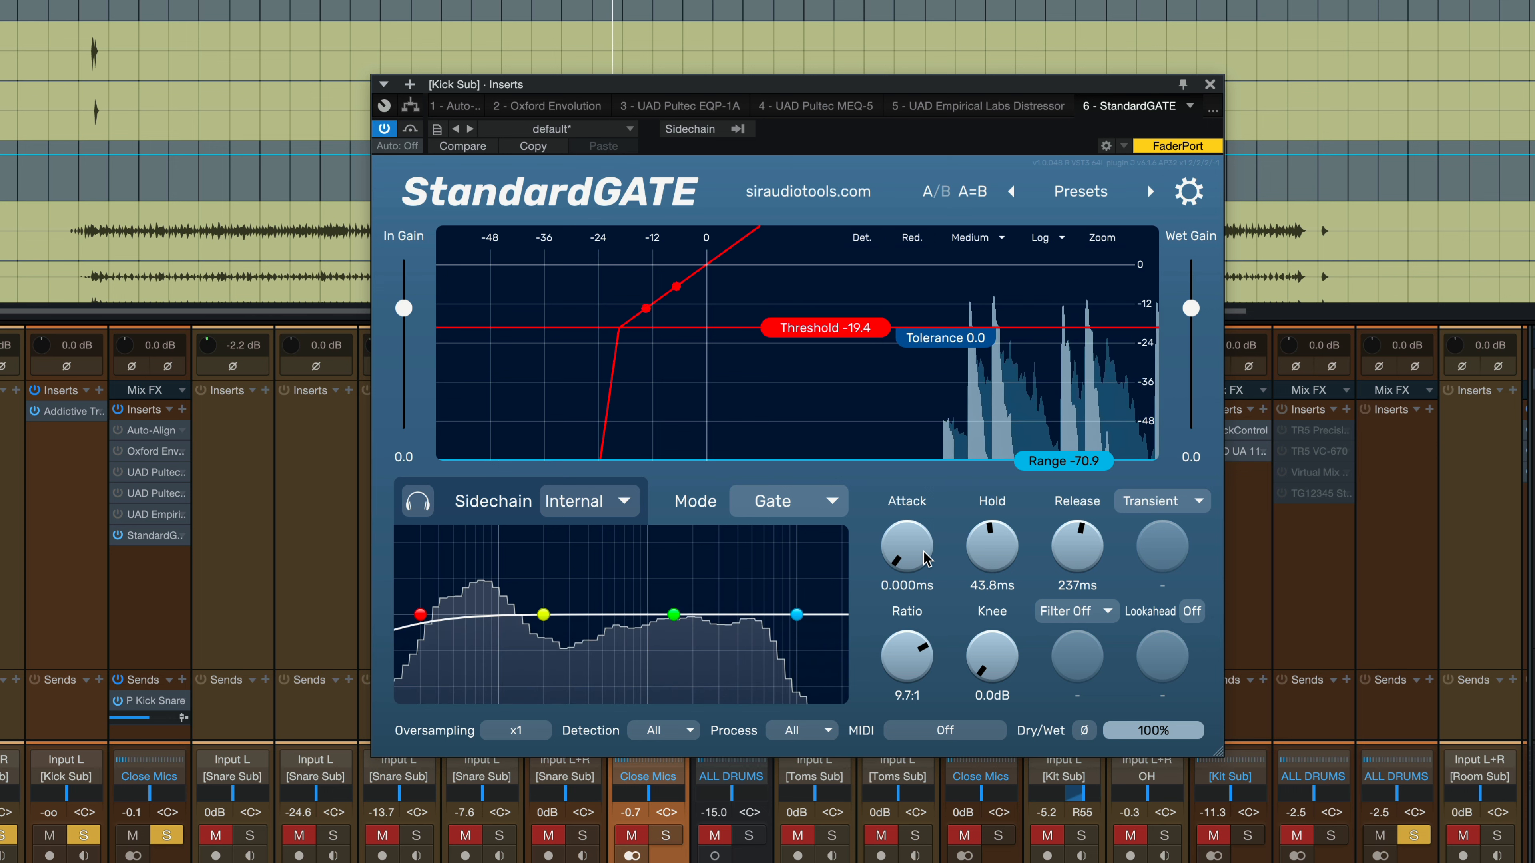
Trim the Kick Sub gate's hold to 1.00ms and release to 1.03ms.
{"action": "left_click_drag", "start_coordinate": [970, 559], "coordinate": [977, 642]}
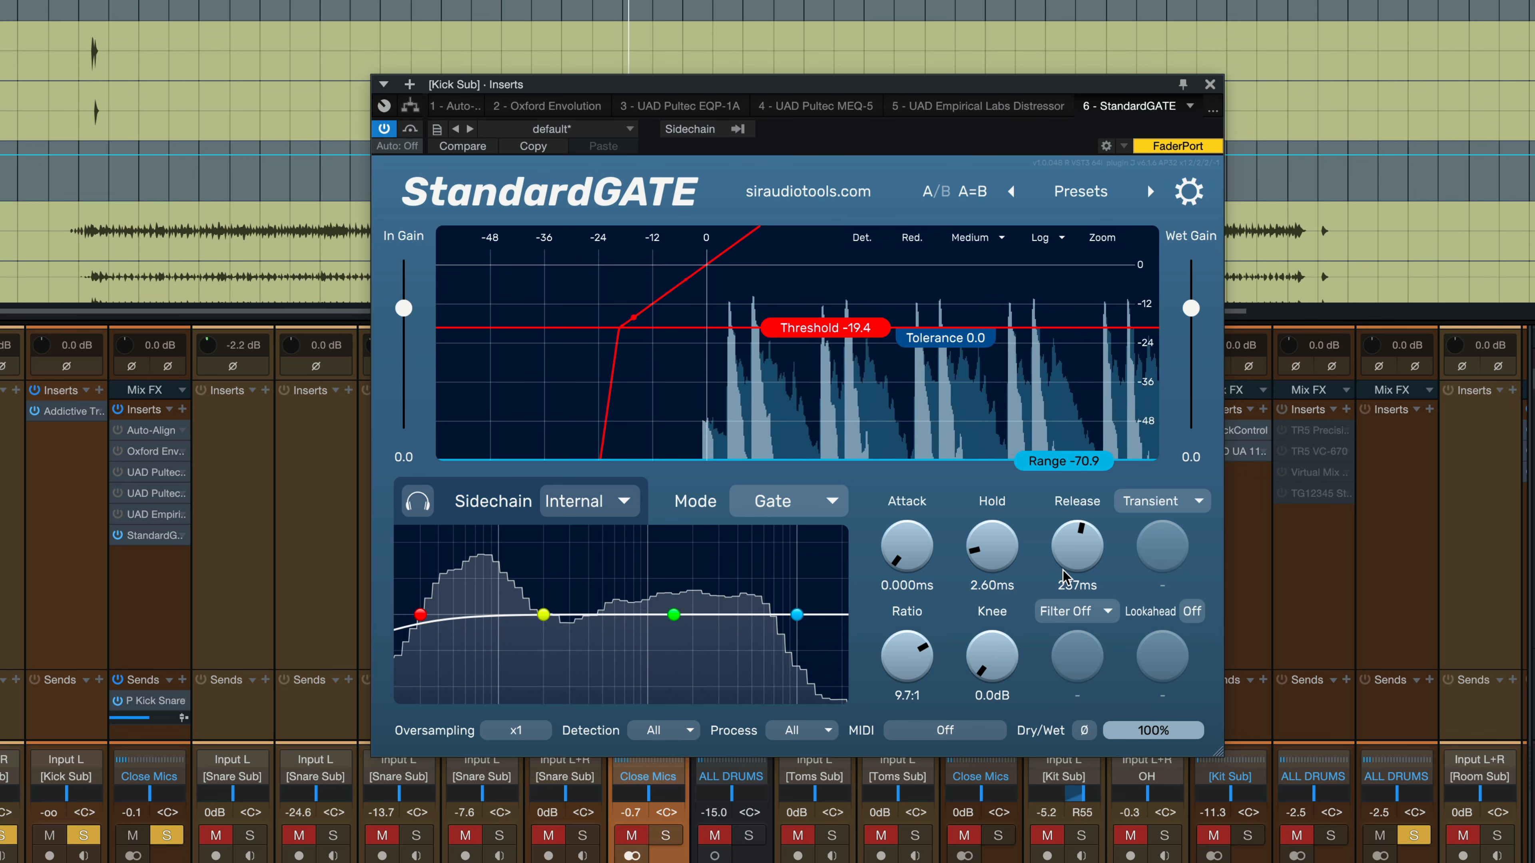
{"action": "left_click_drag", "start_coordinate": [1063, 575], "coordinate": [1064, 650]}
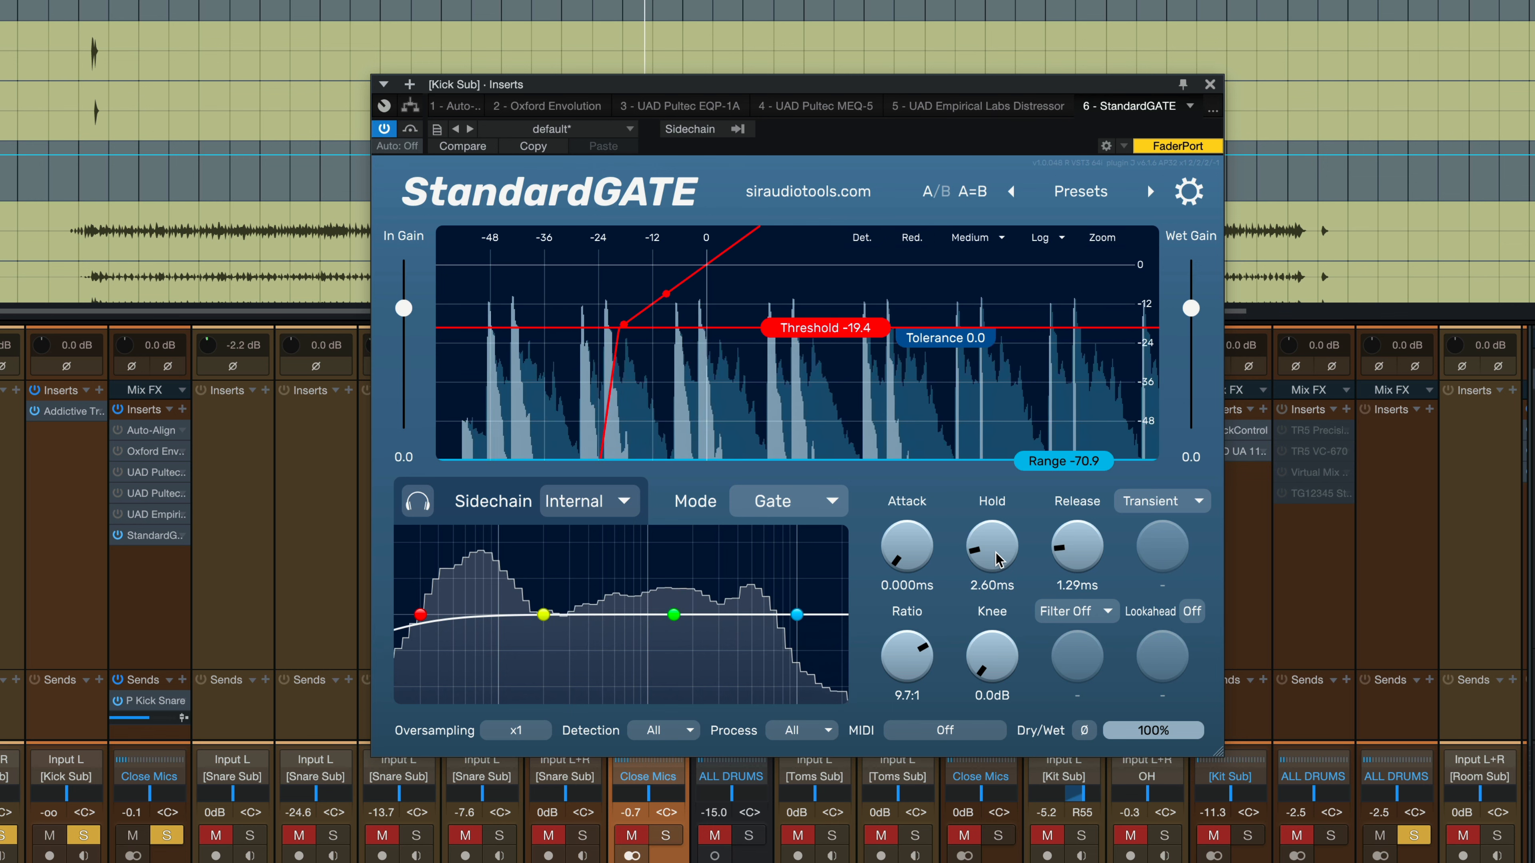
{"action": "left_click_drag", "start_coordinate": [996, 551], "coordinate": [1083, 549]}
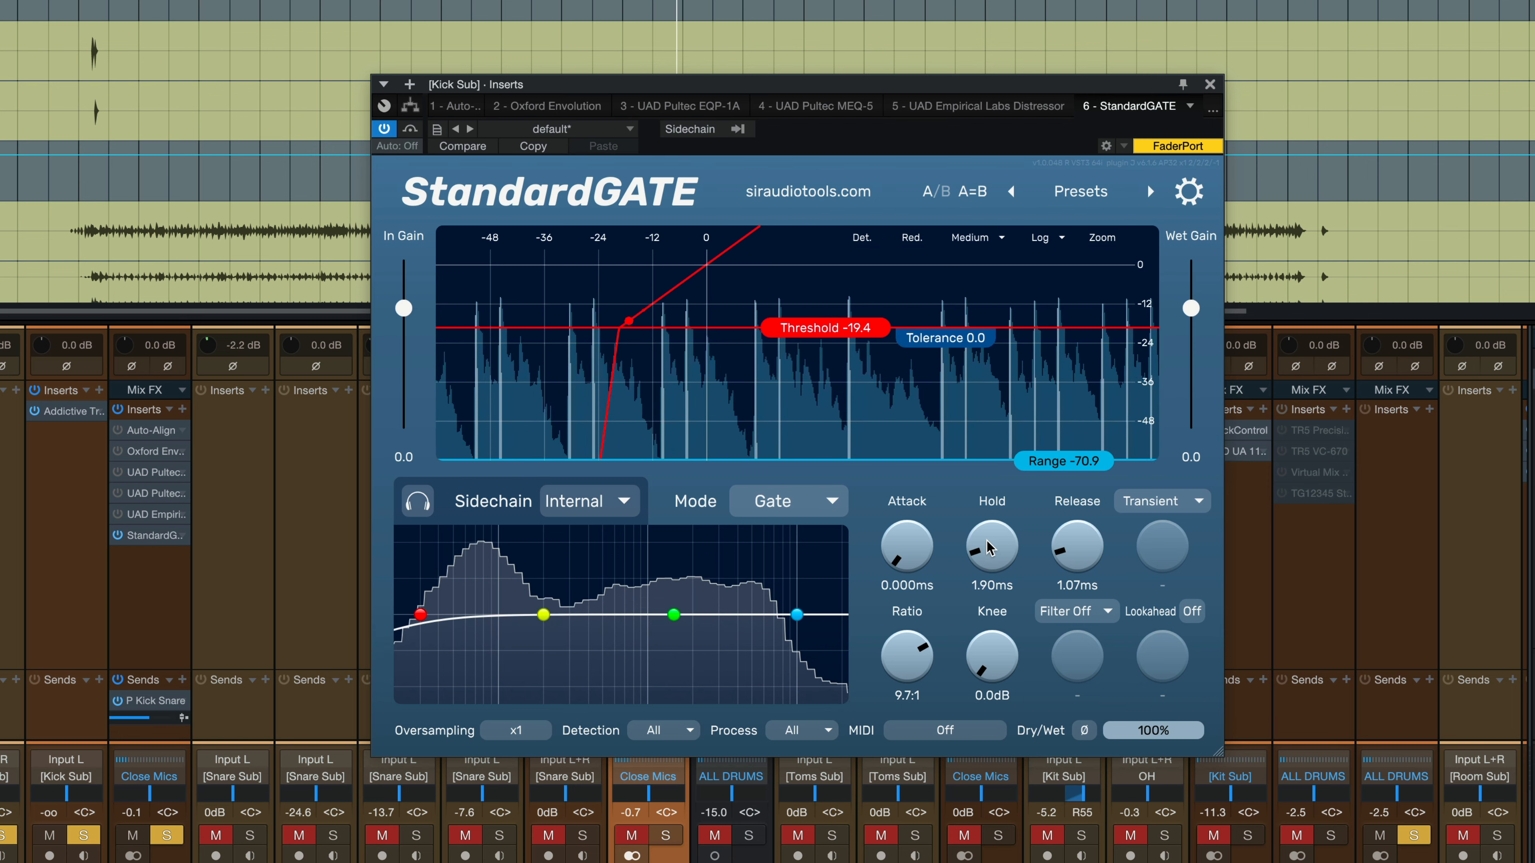
{"action": "left_click_drag", "start_coordinate": [988, 547], "coordinate": [1073, 554]}
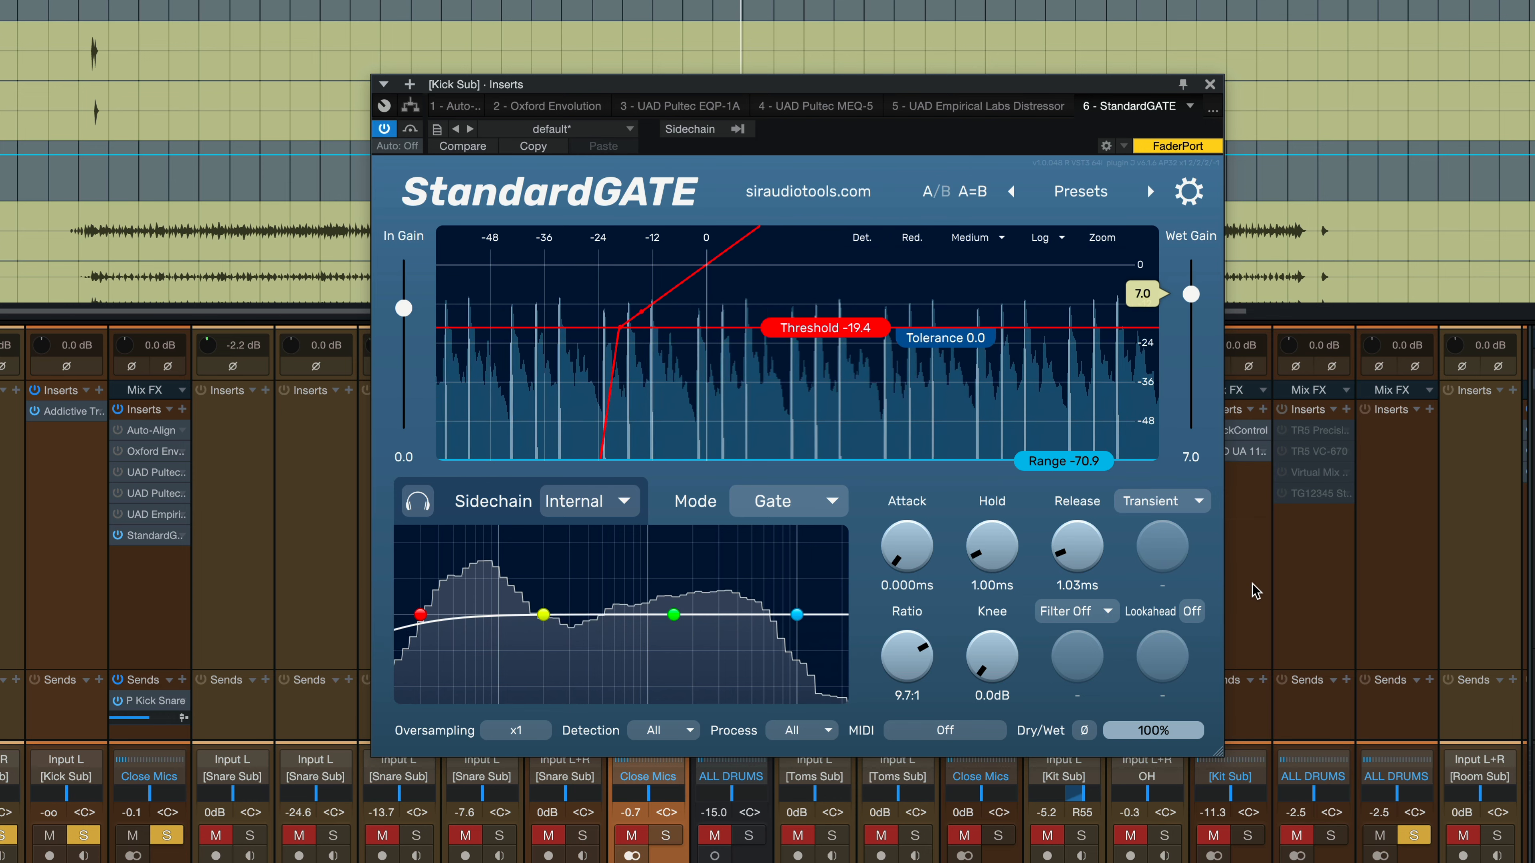
Drop the Kick Sub gate's Dry/Wet from 100% to 0%, then raise it to about 20% wet.
{"action": "left_click_drag", "start_coordinate": [1172, 739], "coordinate": [1114, 742]}
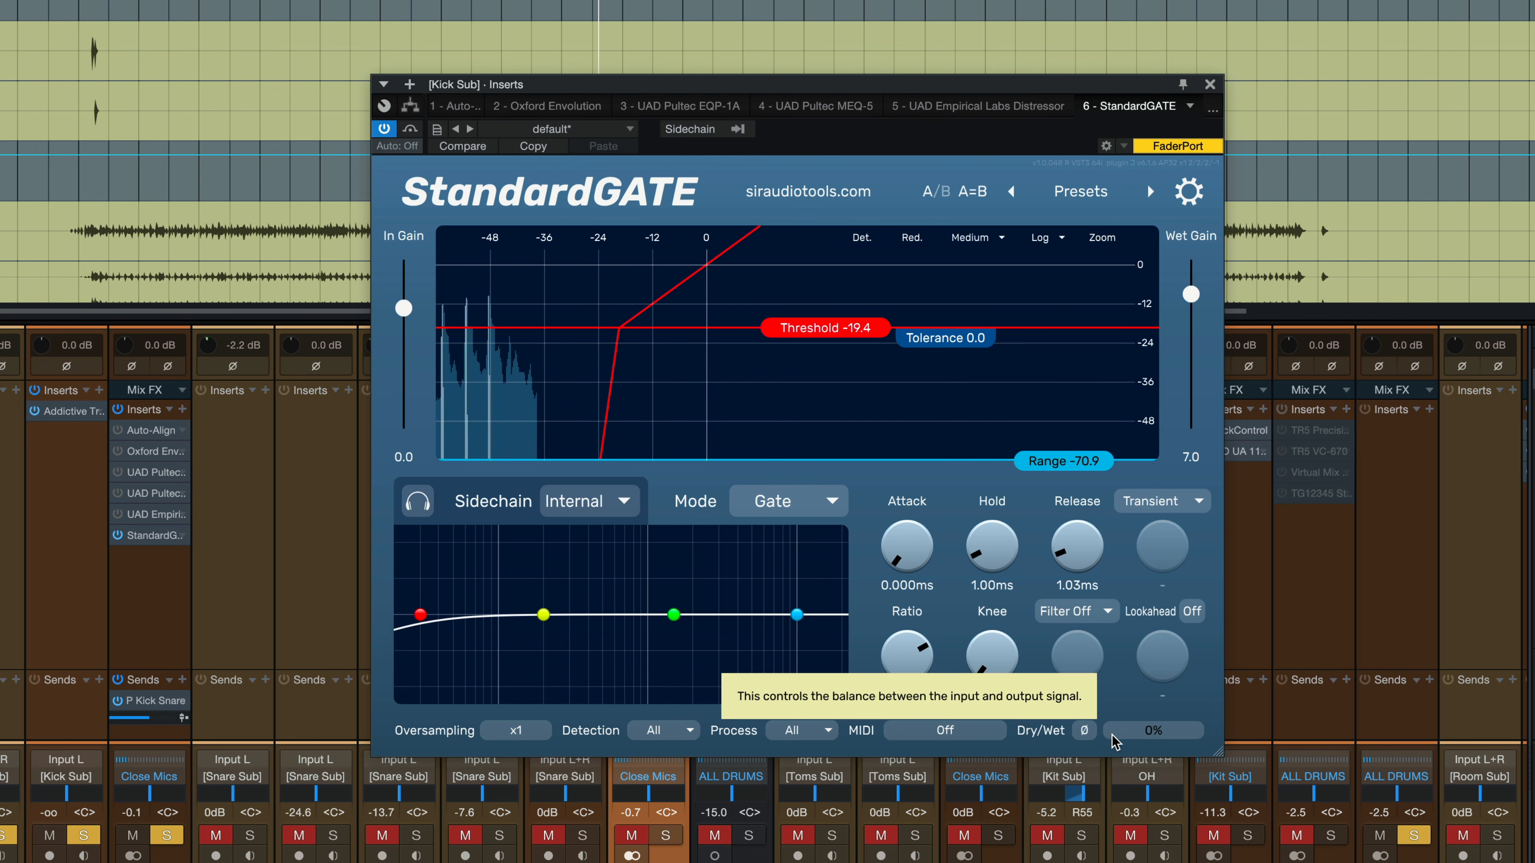
{"action": "mouse_move", "coordinate": [1114, 742]}
{"action": "left_mouse_down"}
{"action": "mouse_move", "coordinate": [1150, 673]}
{"action": "mouse_move", "coordinate": [1082, 664]}
{"action": "mouse_move", "coordinate": [1151, 688]}
{"action": "mouse_move", "coordinate": [1127, 688]}
{"action": "mouse_move", "coordinate": [1117, 718]}
{"action": "left_mouse_up"}
{"action": "left_click", "coordinate": [1085, 730]}
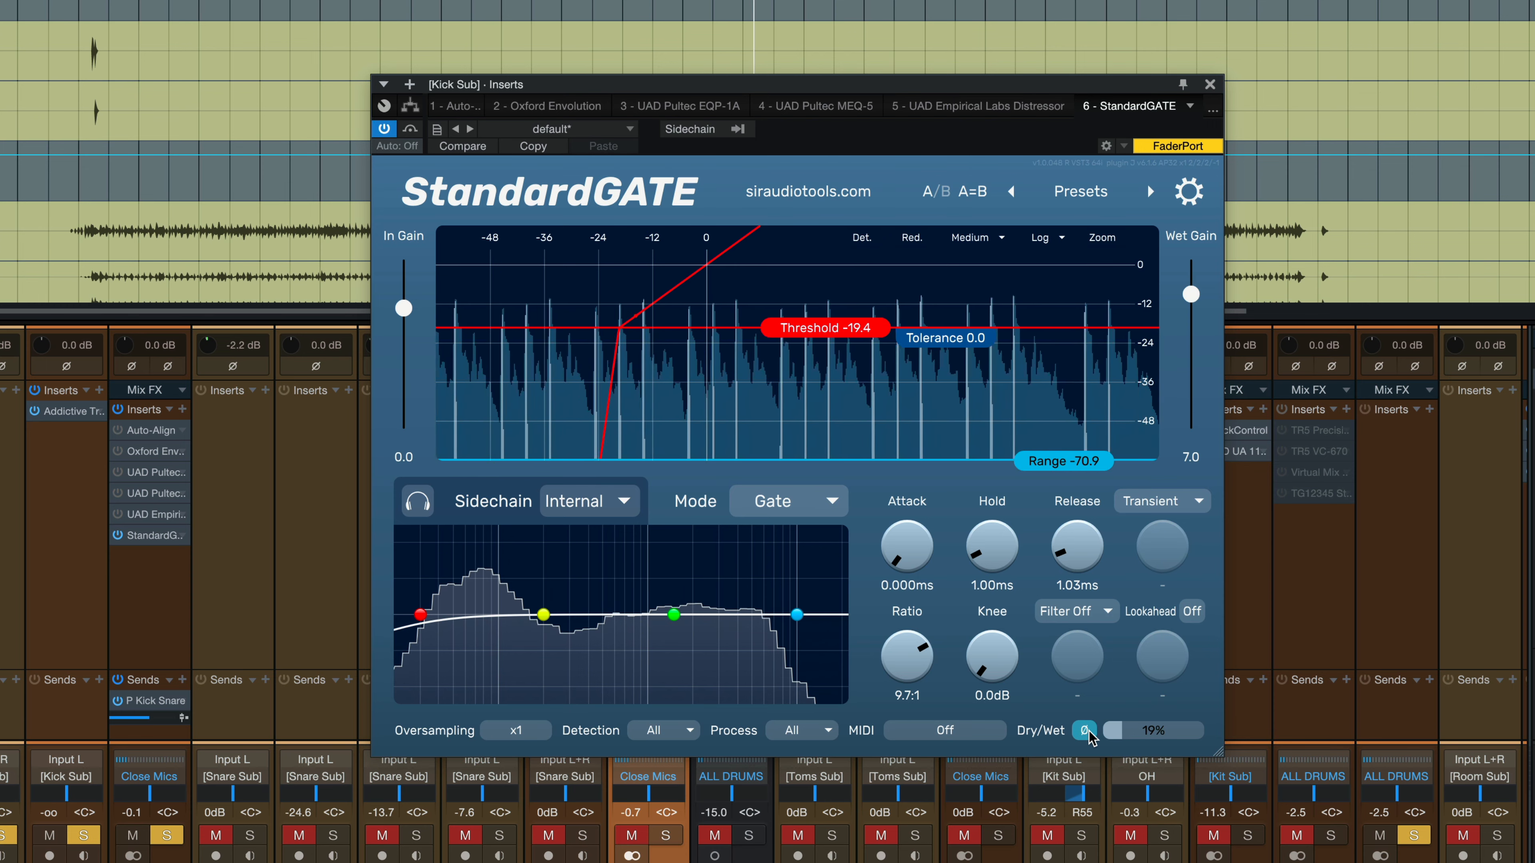
{"action": "left_click", "coordinate": [1086, 731]}
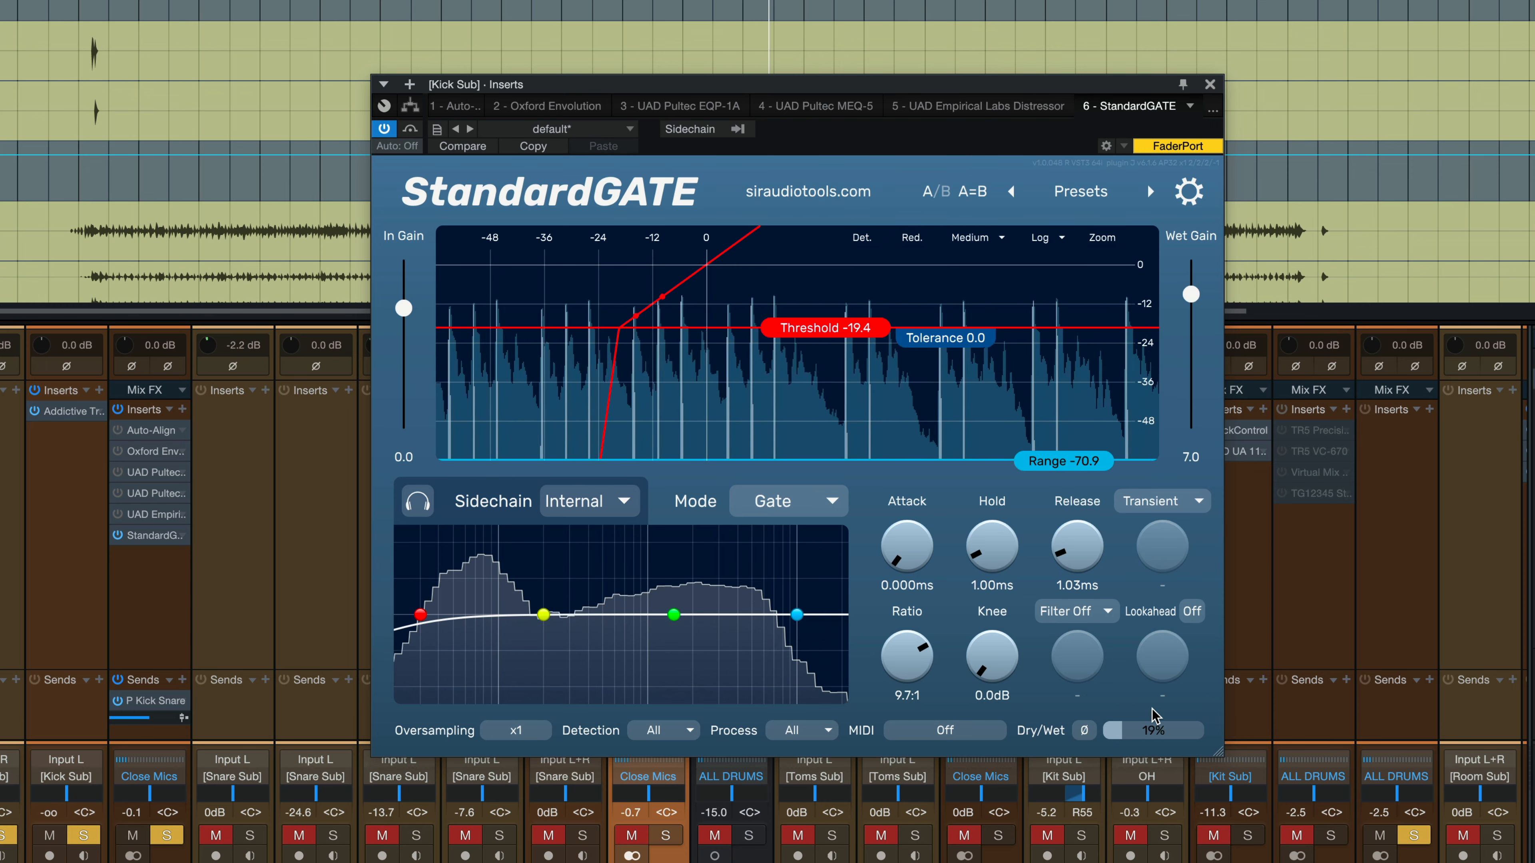